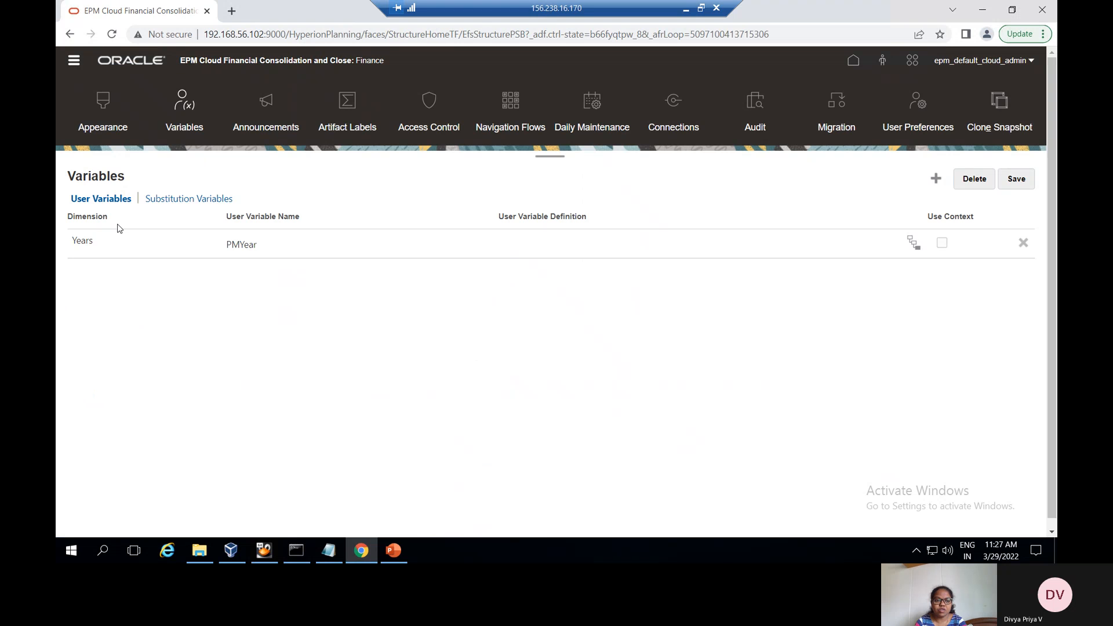
# Add a user variable row named 'ent' on the Entity dimension and open its member selector
pyautogui.click(936, 178)
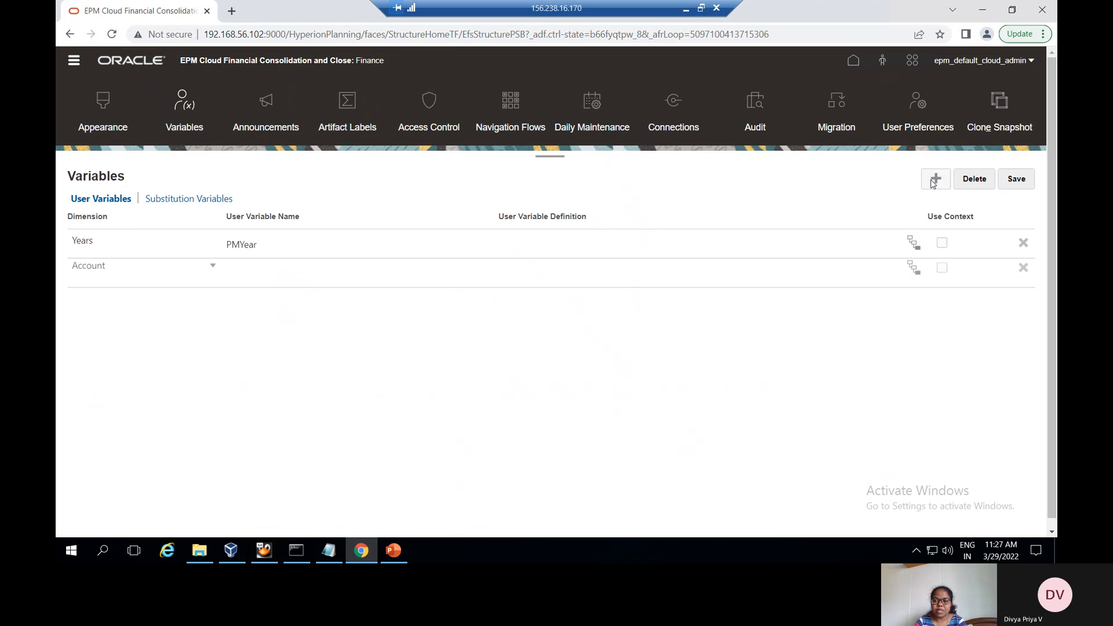
pyautogui.click(203, 274)
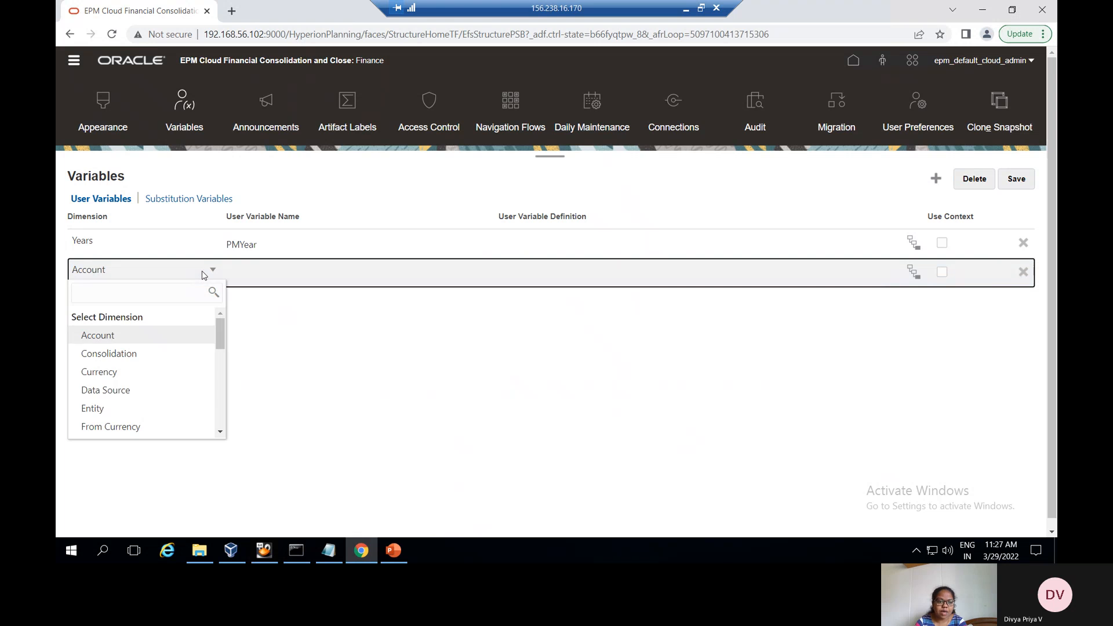
pyautogui.click(171, 409)
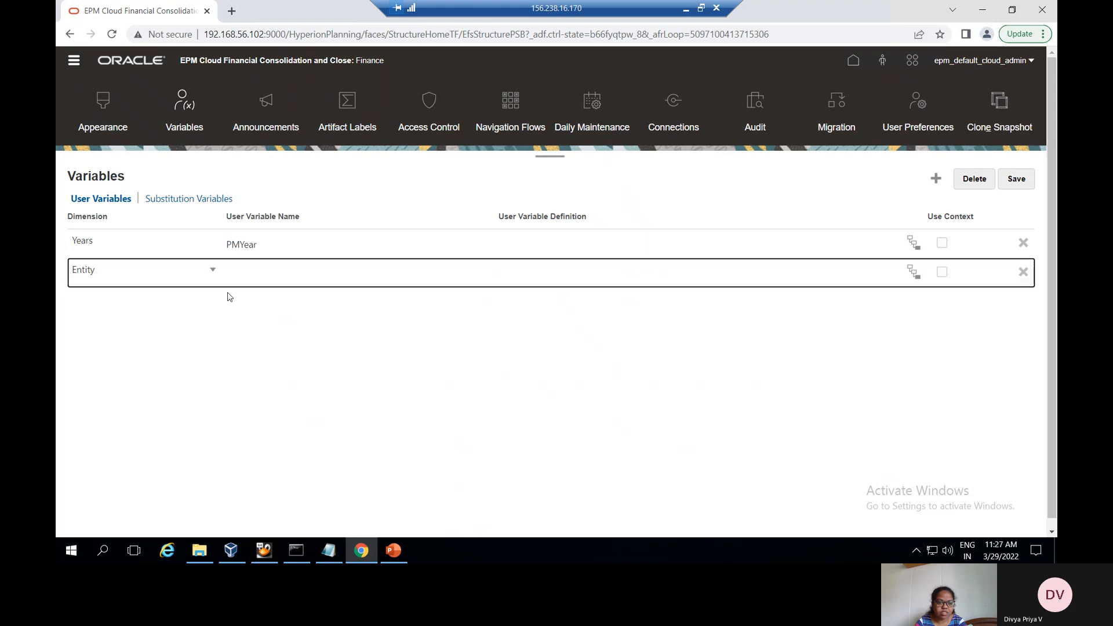
pyautogui.click(237, 274)
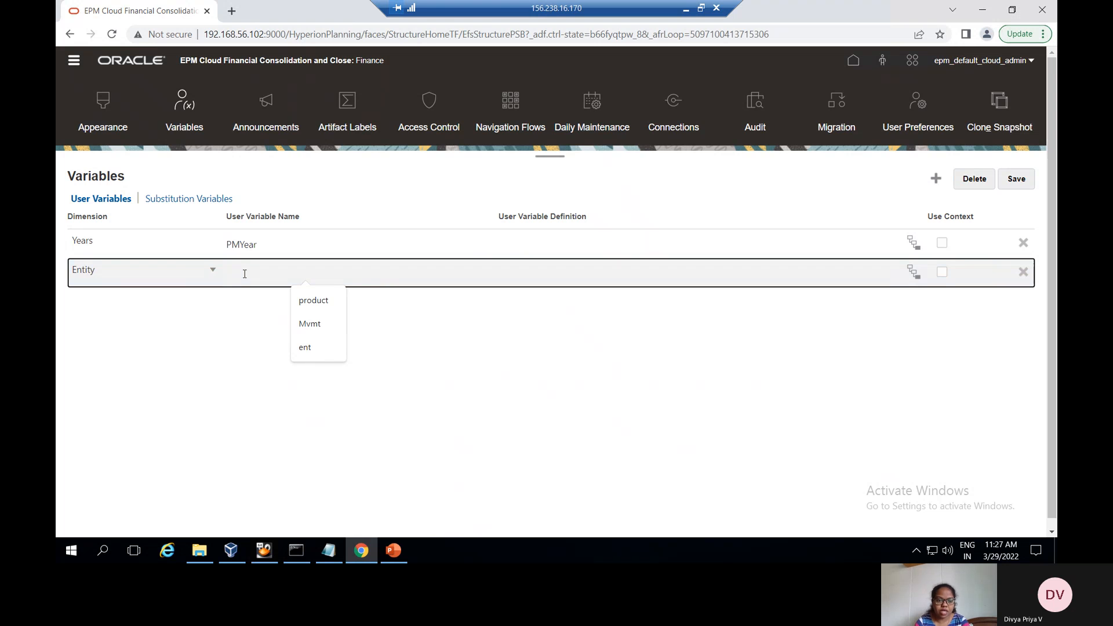
pyautogui.write('ent')
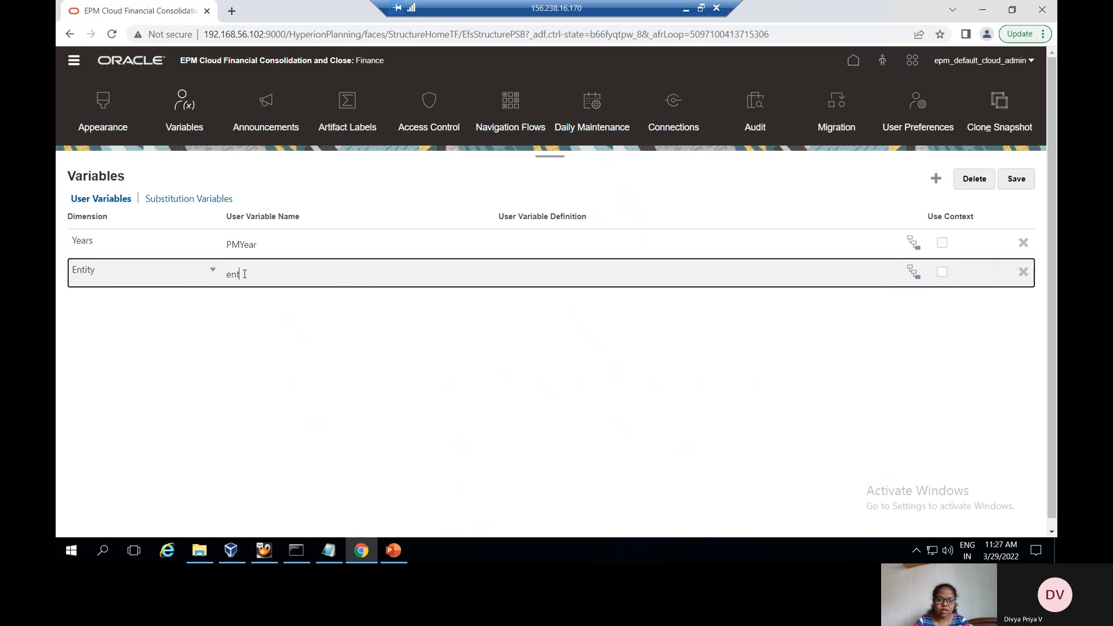
pyautogui.click(912, 273)
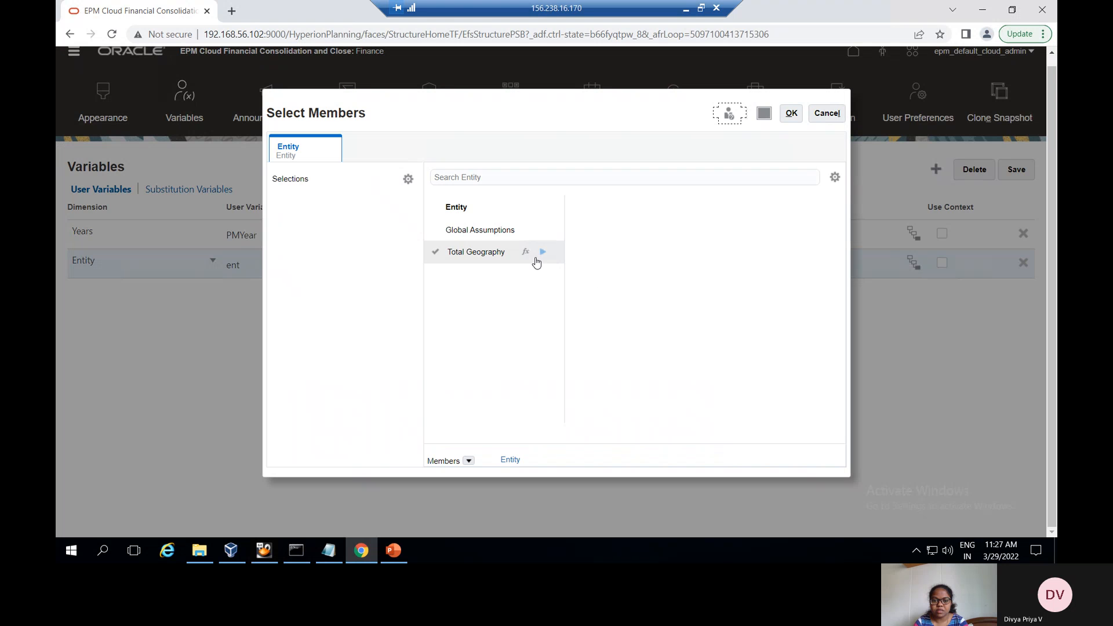
# Select EN01_01_France and EN01_02_UK under Total Geography > Segments > EN01 as ent's members
pyautogui.click(538, 252)
pyautogui.click(688, 387)
pyautogui.click(810, 228)
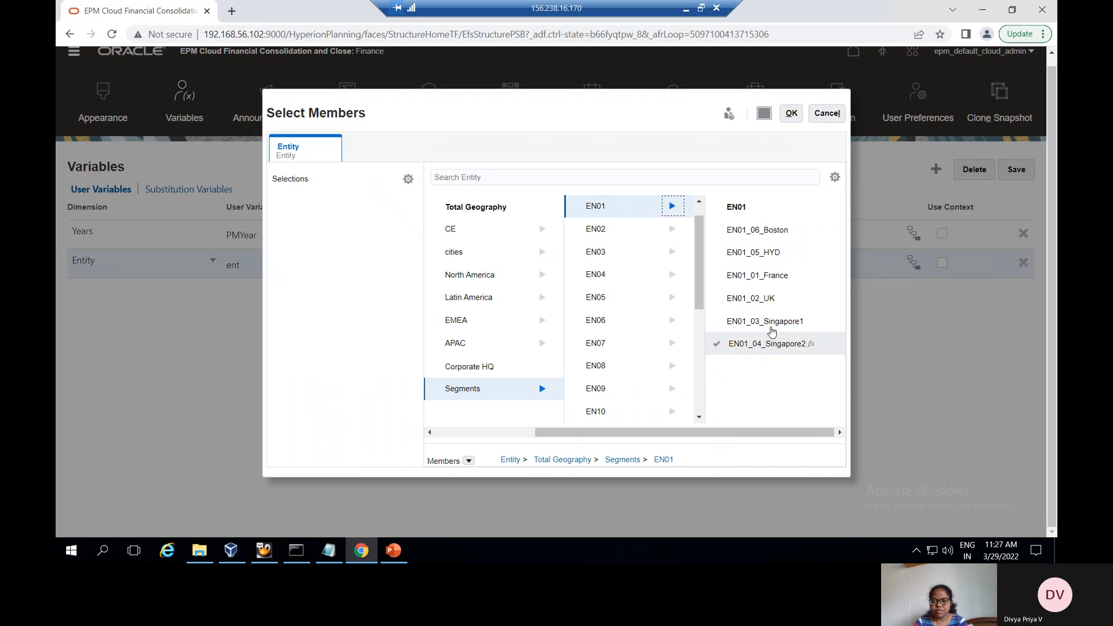
pyautogui.click(759, 279)
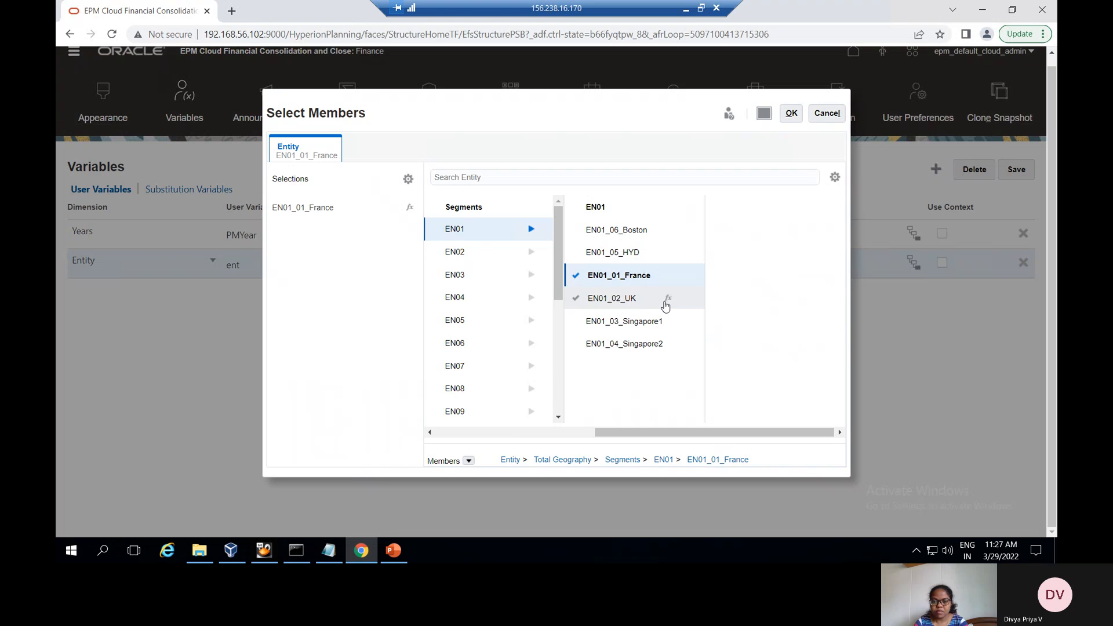
pyautogui.click(640, 301)
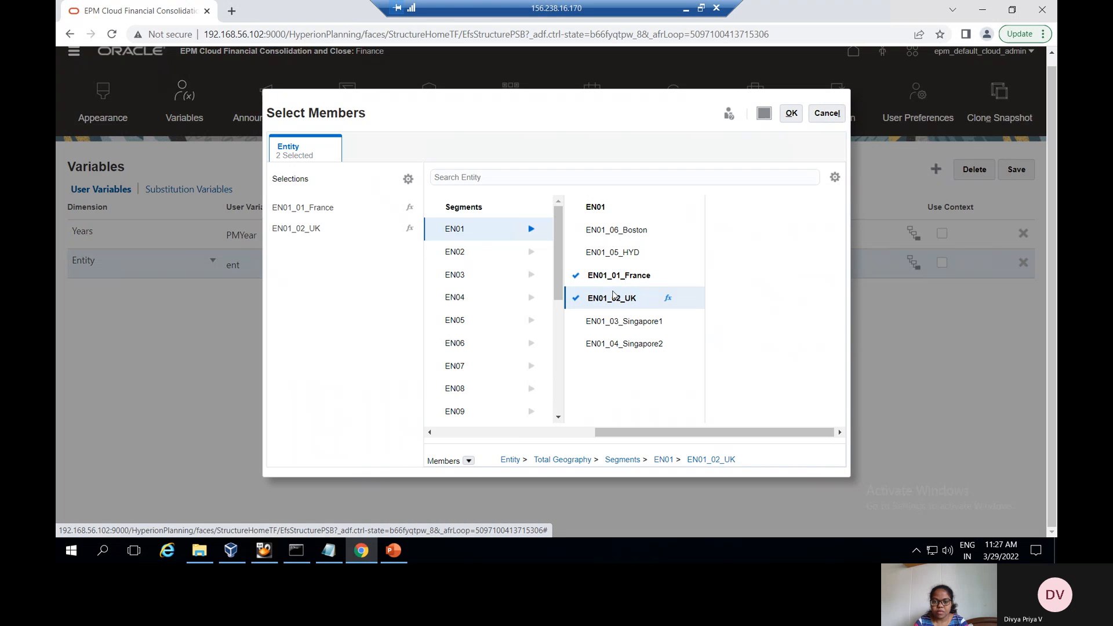
pyautogui.click(791, 113)
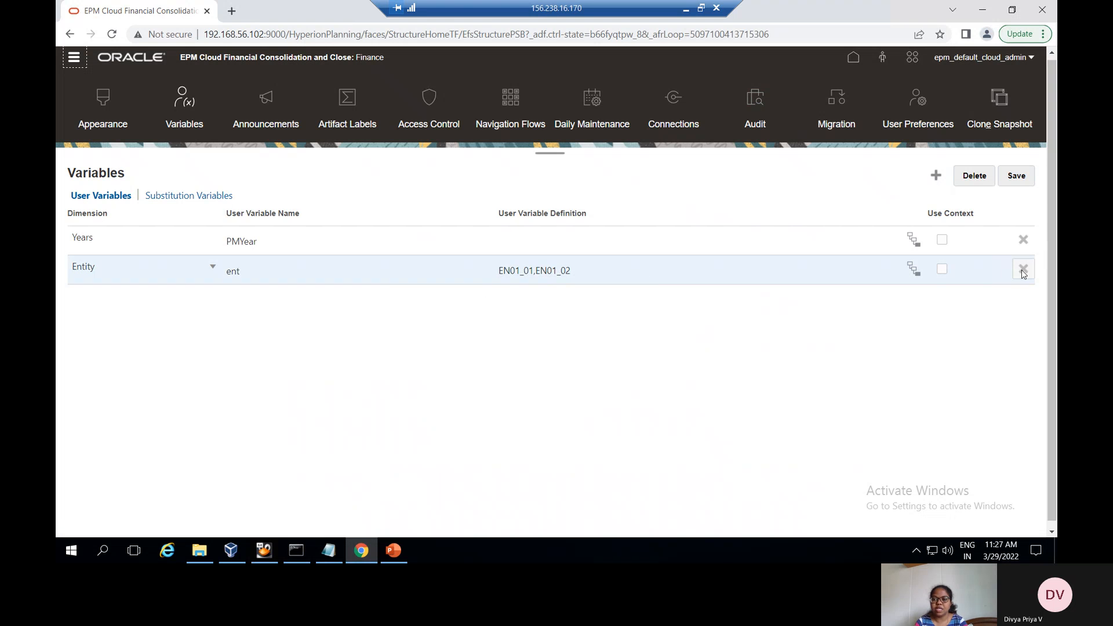
# Save the ent user variable and dismiss the confirmation
pyautogui.click(1015, 176)
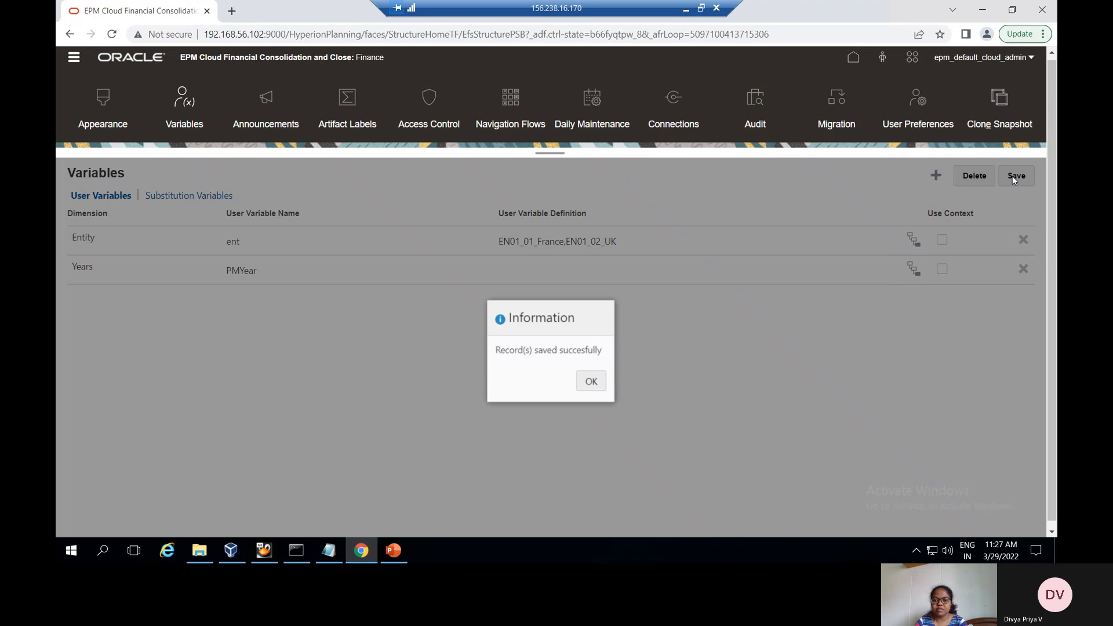
pyautogui.click(589, 382)
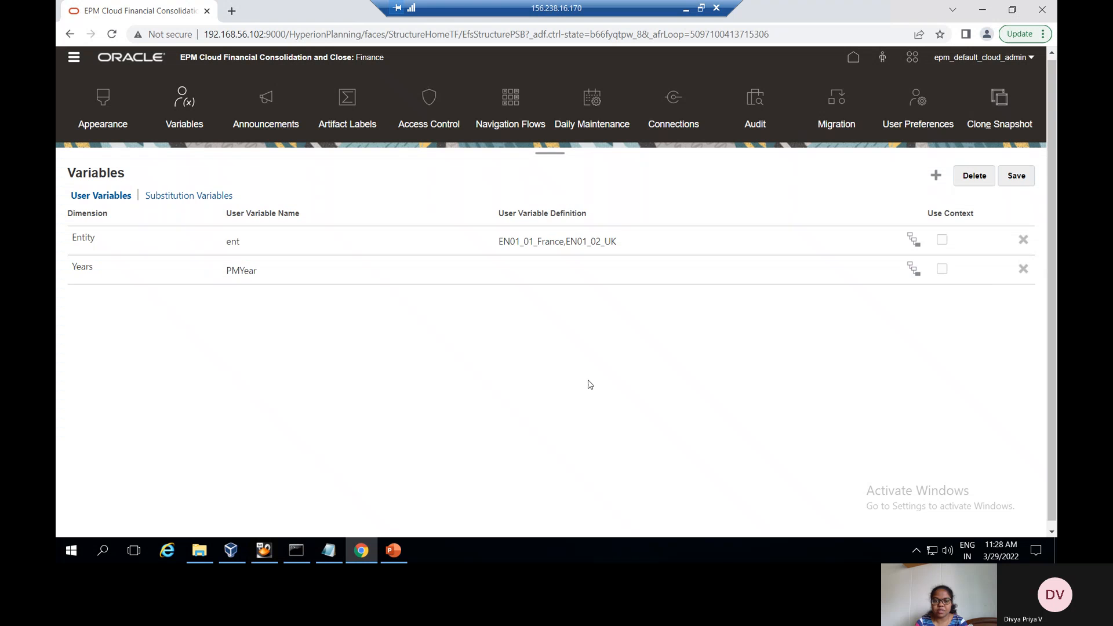
pyautogui.click(914, 96)
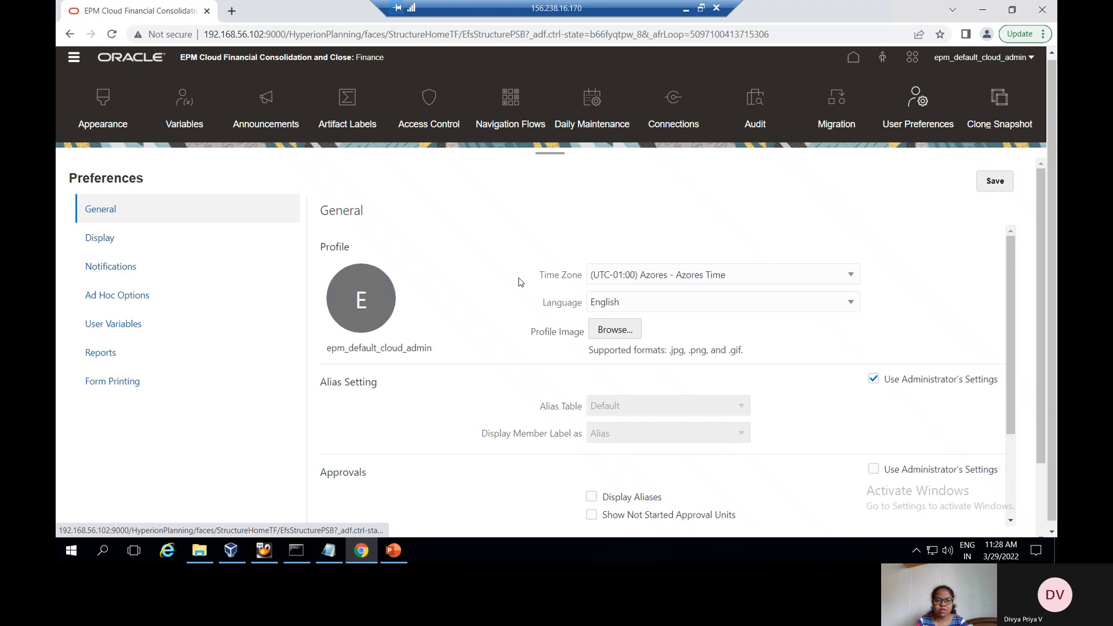
# In User Variables preferences, choose EN01_02_UK for ent and save the preferences
pyautogui.click(84, 326)
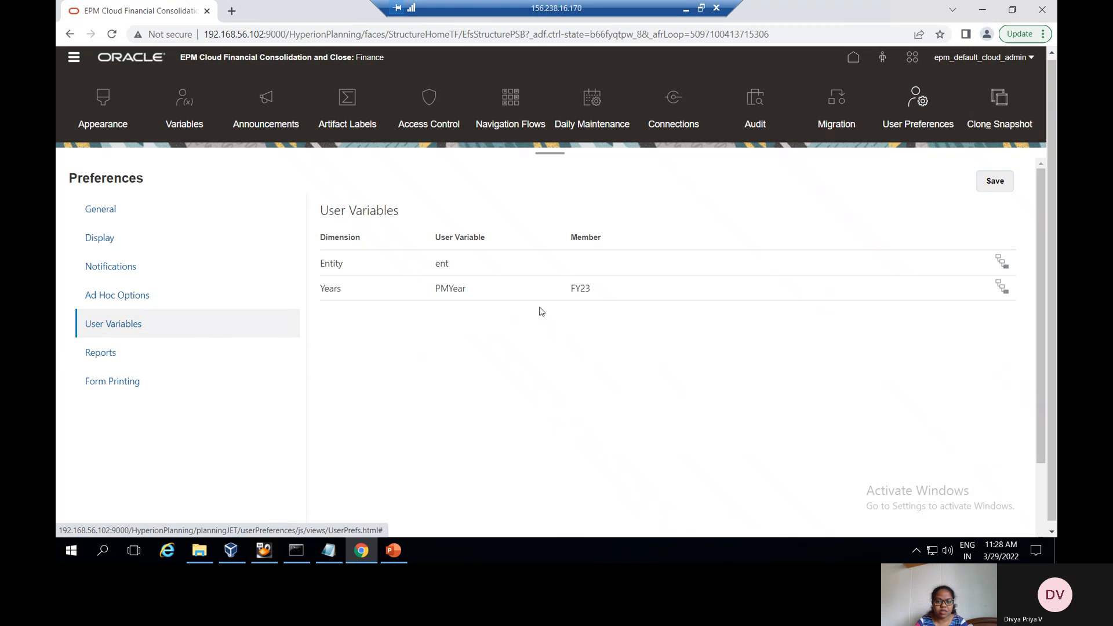
pyautogui.click(1002, 262)
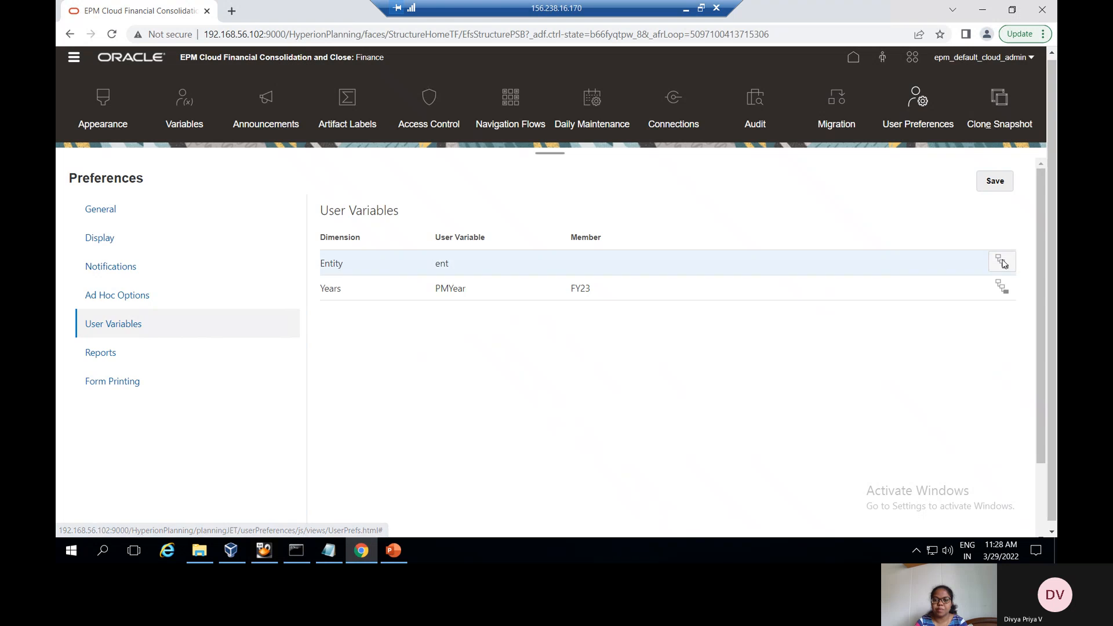
pyautogui.click(439, 239)
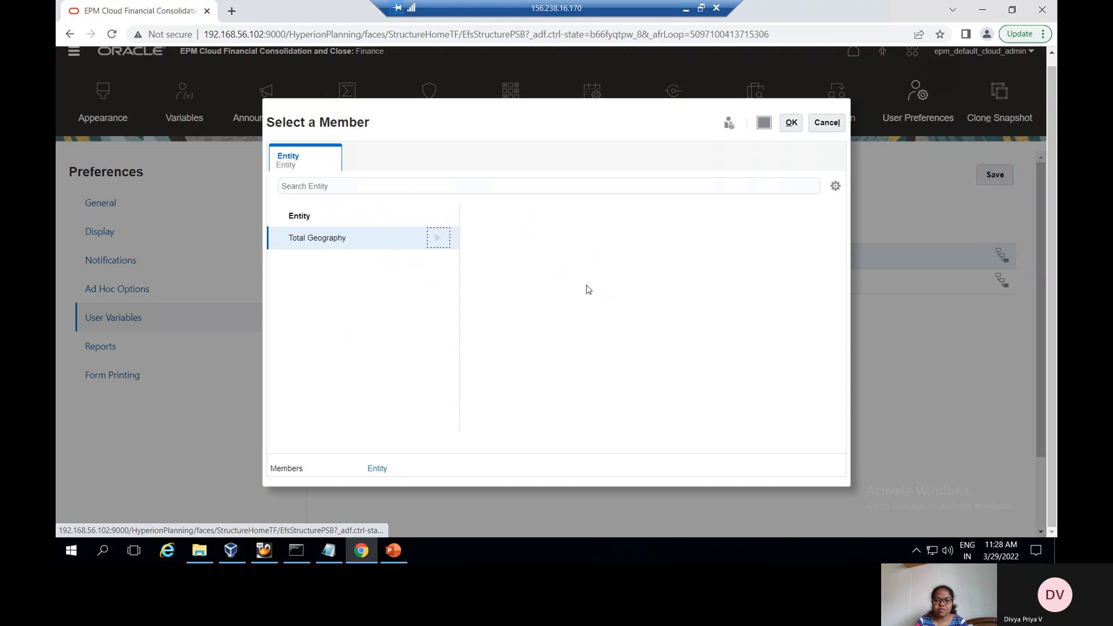
pyautogui.click(630, 239)
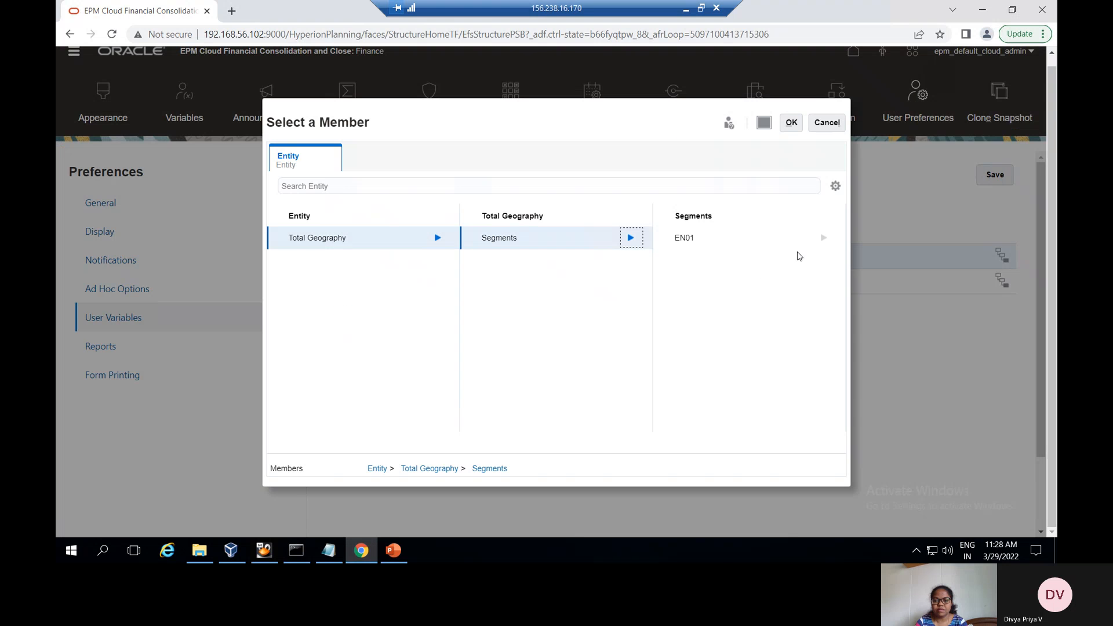
pyautogui.click(822, 238)
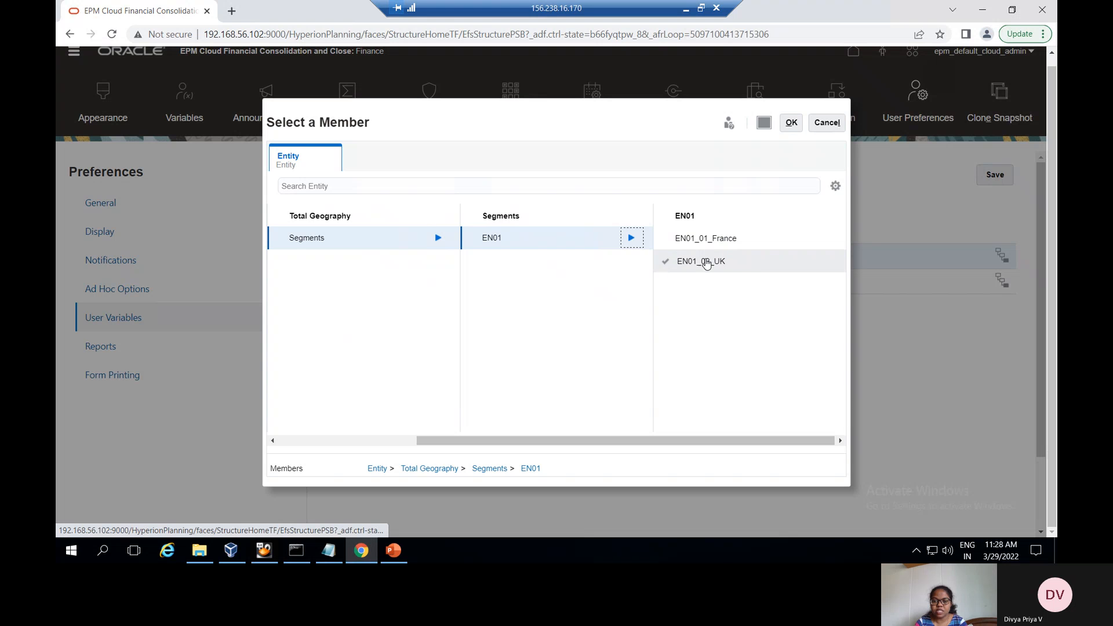
pyautogui.click(705, 262)
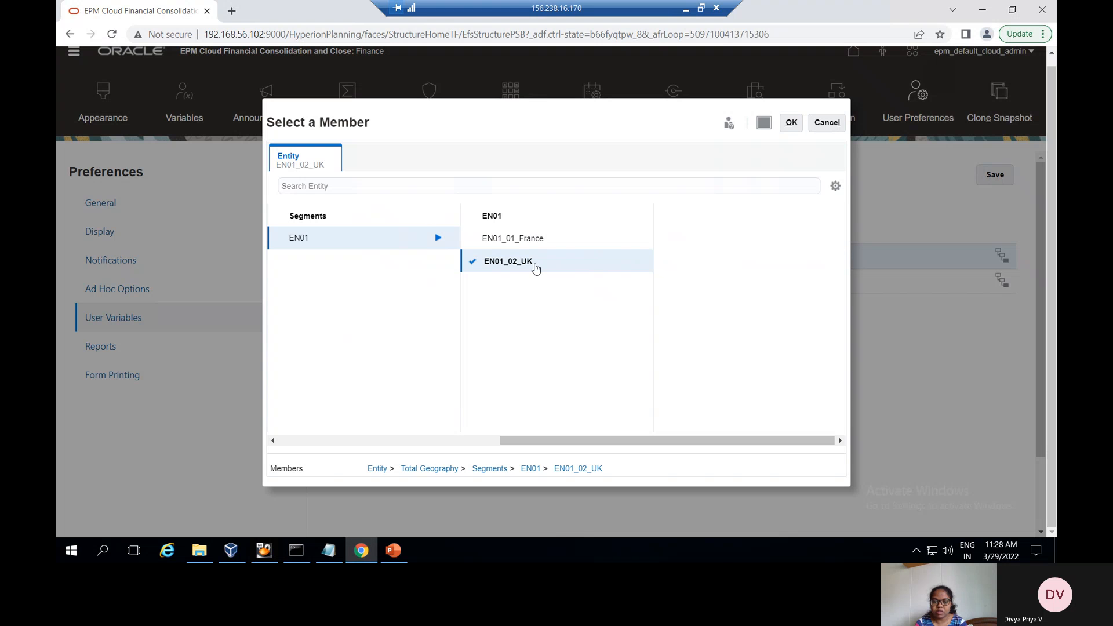
pyautogui.click(791, 123)
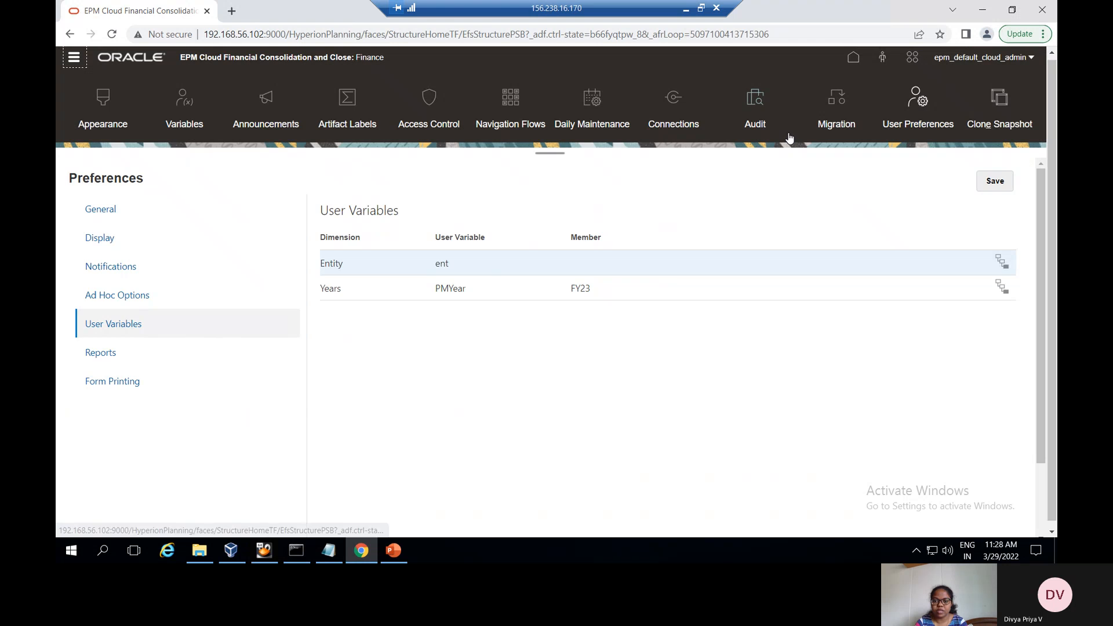
pyautogui.click(997, 182)
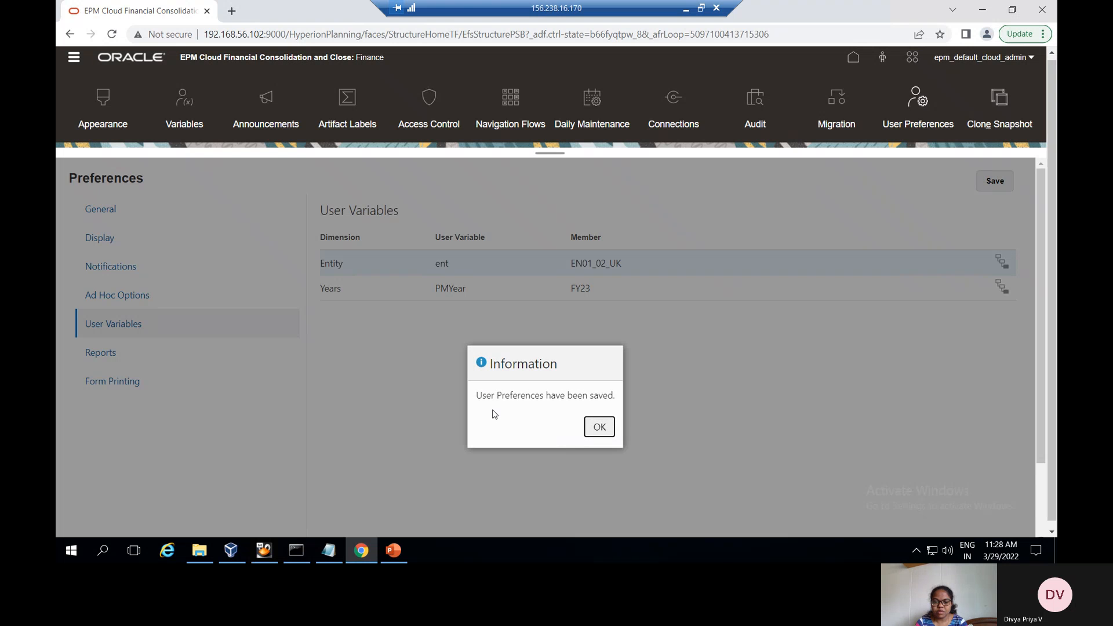
pyautogui.click(597, 429)
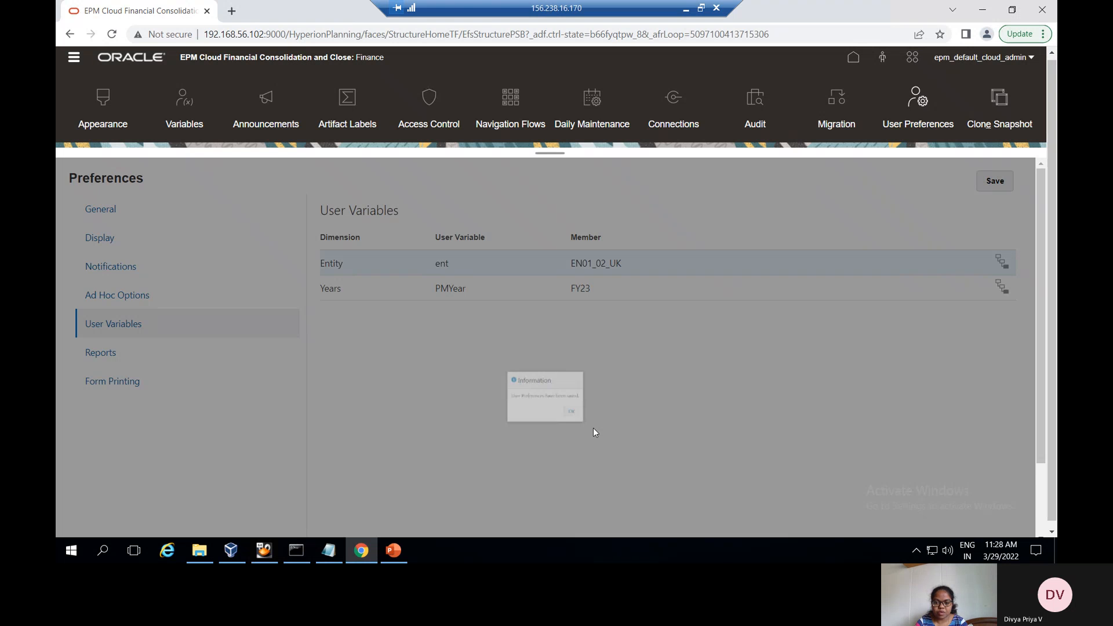
pyautogui.click(393, 551)
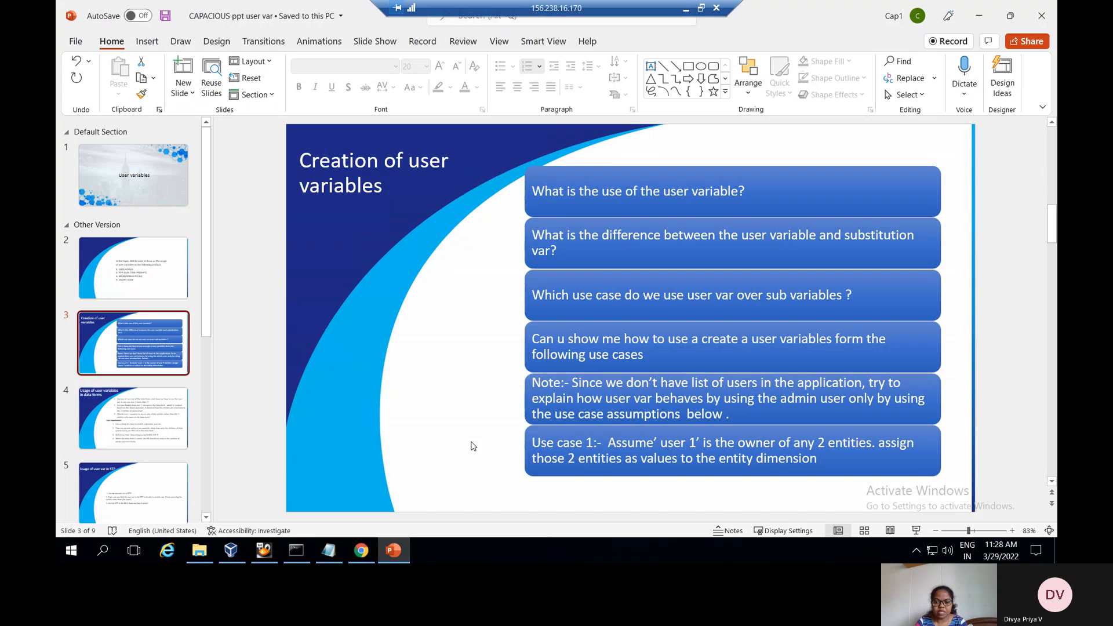
pyautogui.click(118, 406)
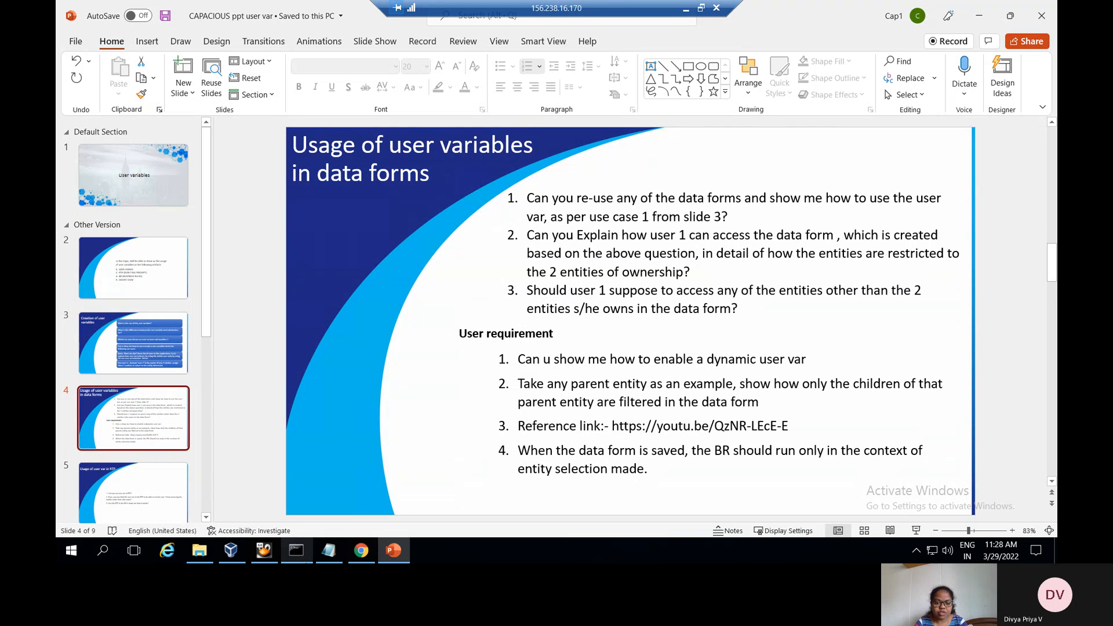
pyautogui.click(361, 550)
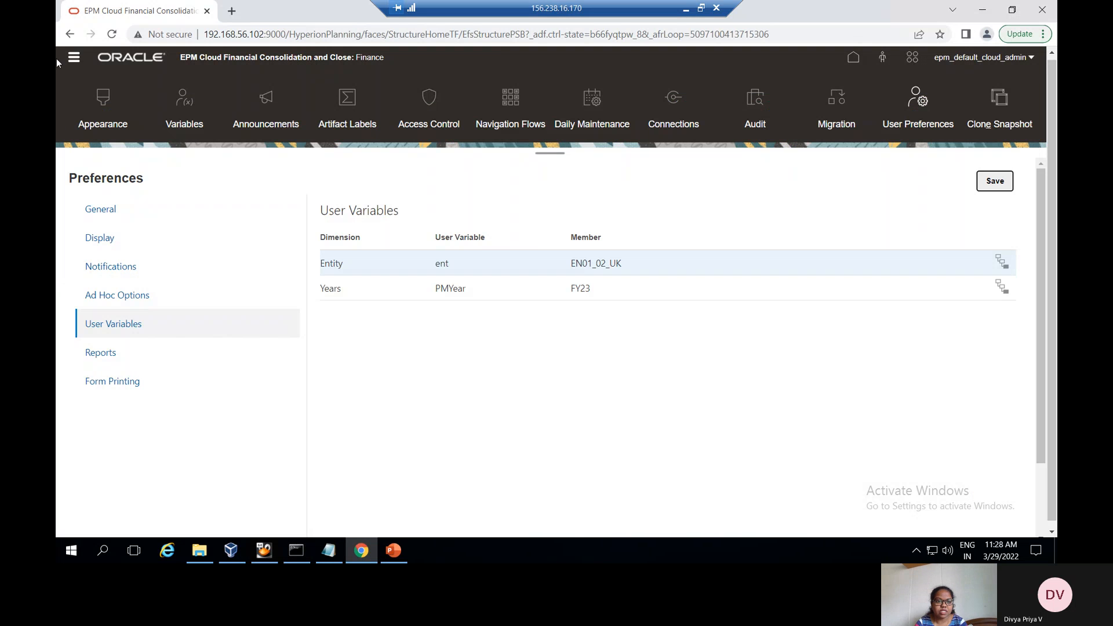
# Open the Testing form in Library > My Folder for editing and view its Layout
pyautogui.click(72, 60)
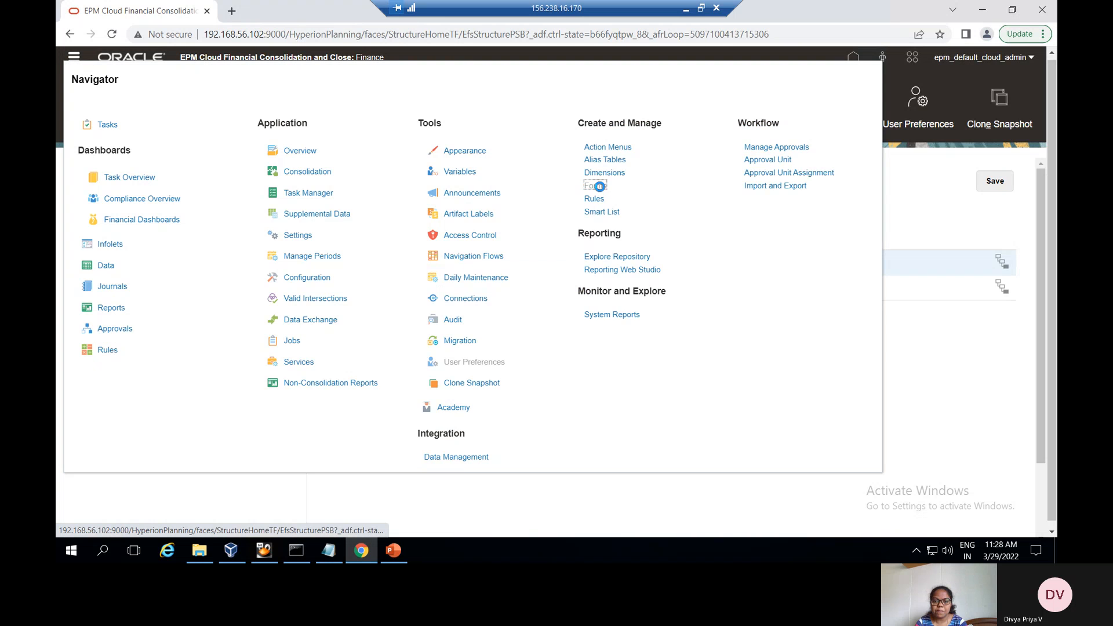
pyautogui.click(599, 187)
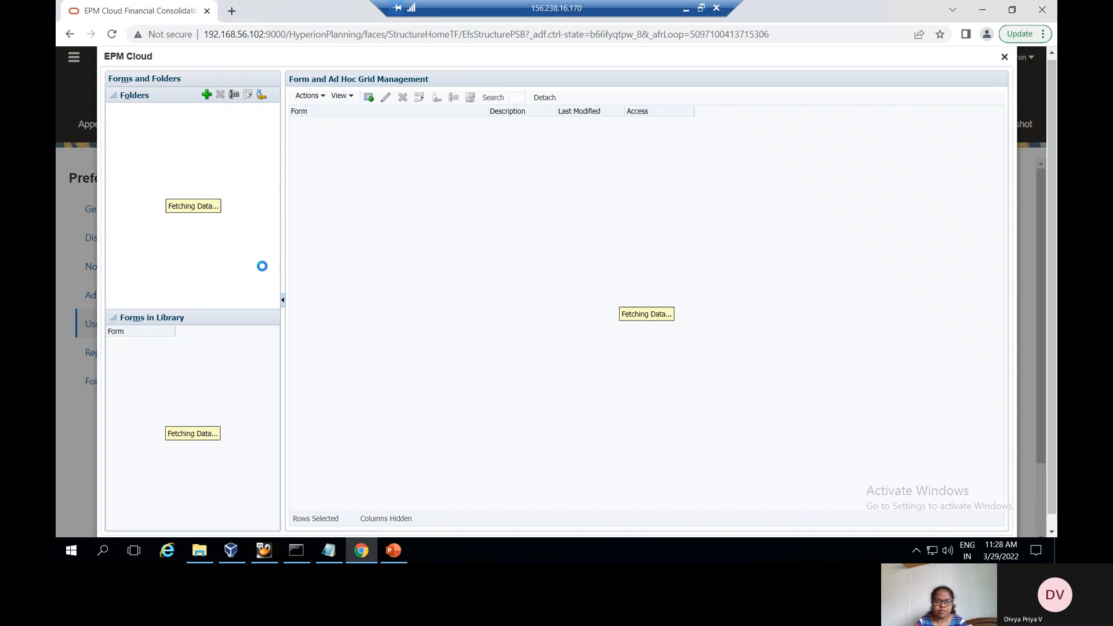
pyautogui.click(108, 112)
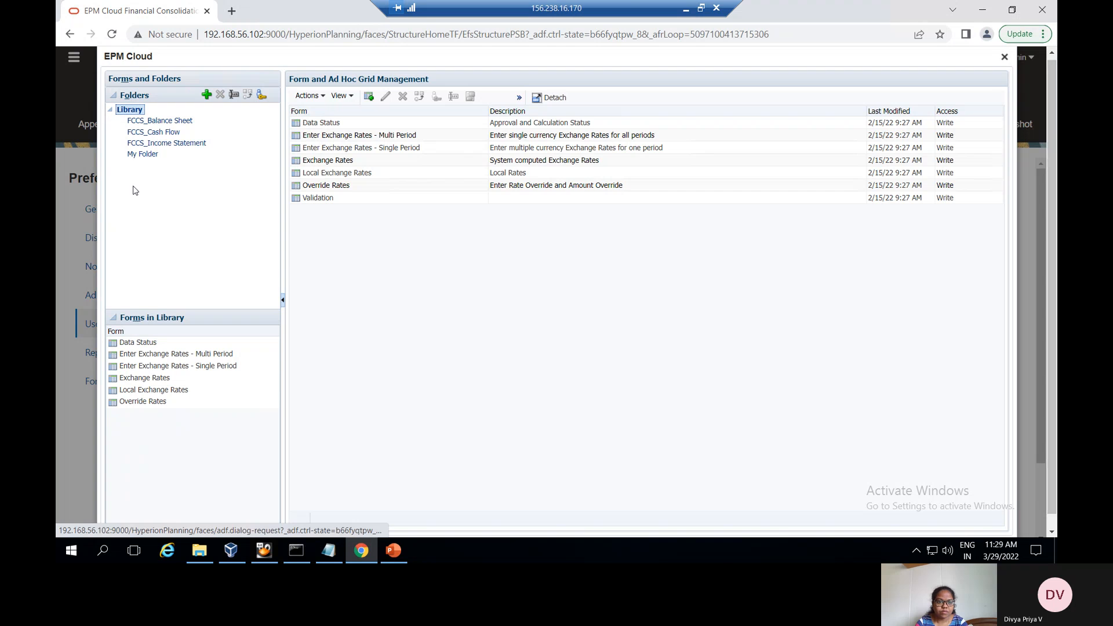
pyautogui.click(143, 154)
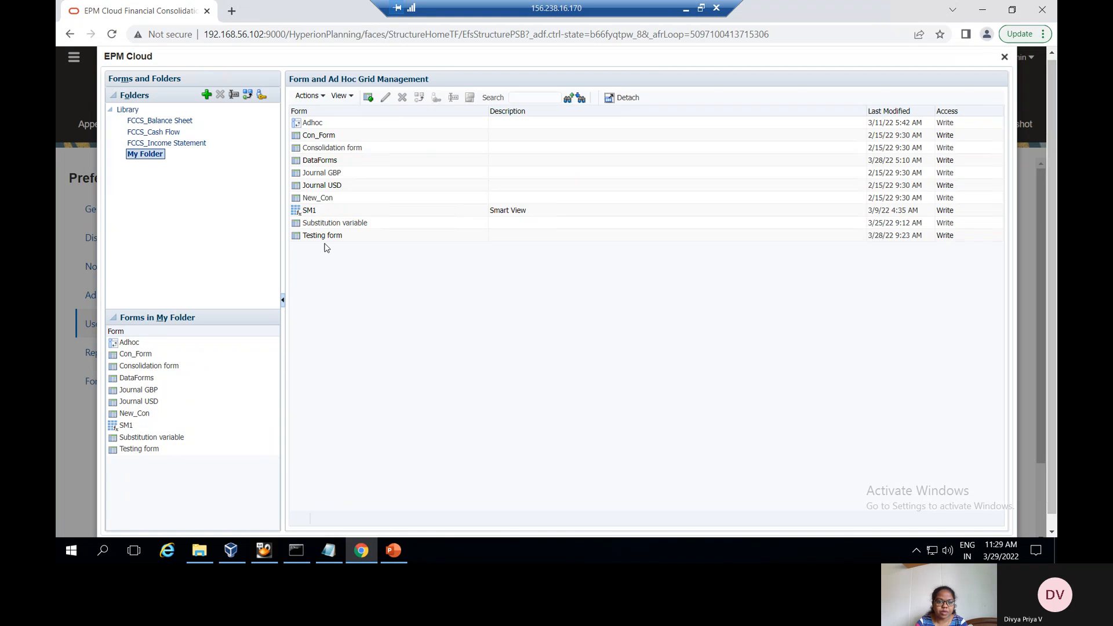
pyautogui.click(325, 237)
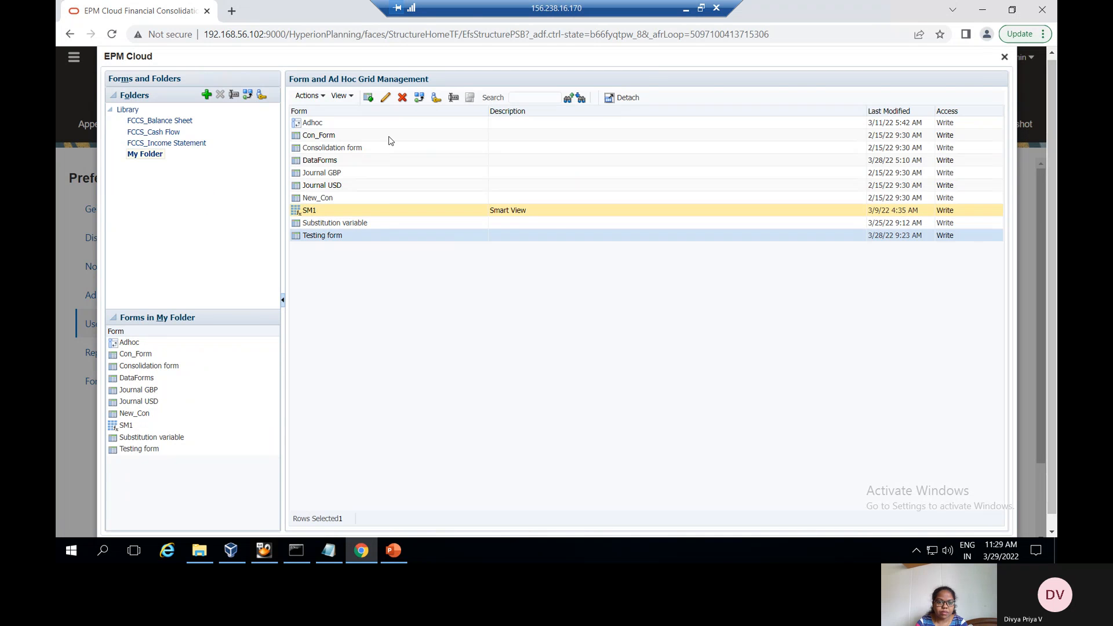
pyautogui.click(386, 97)
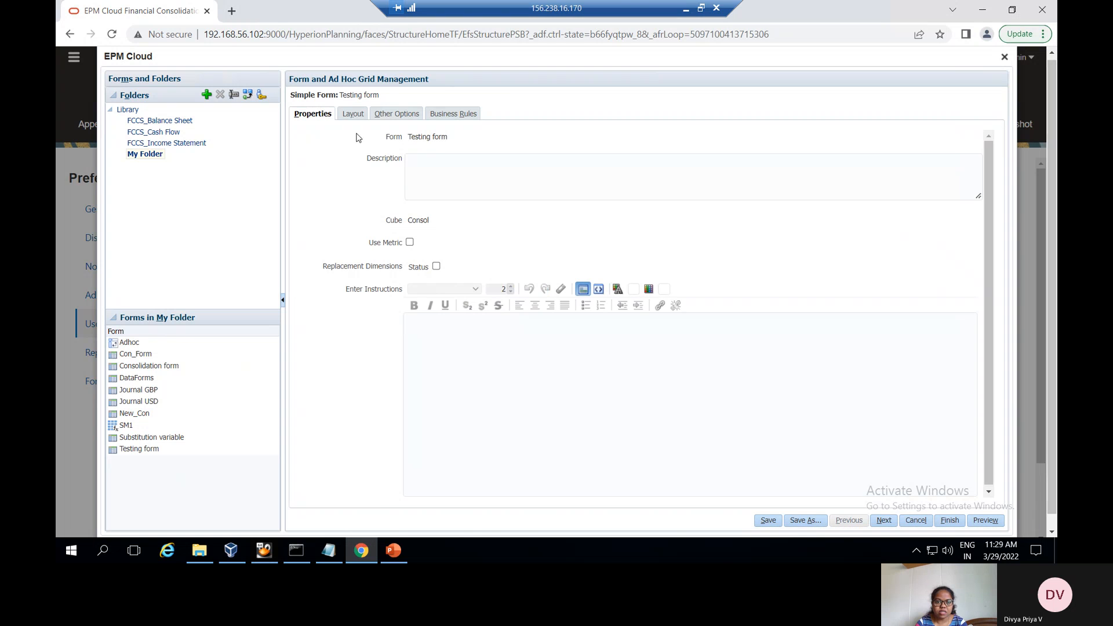
pyautogui.click(354, 114)
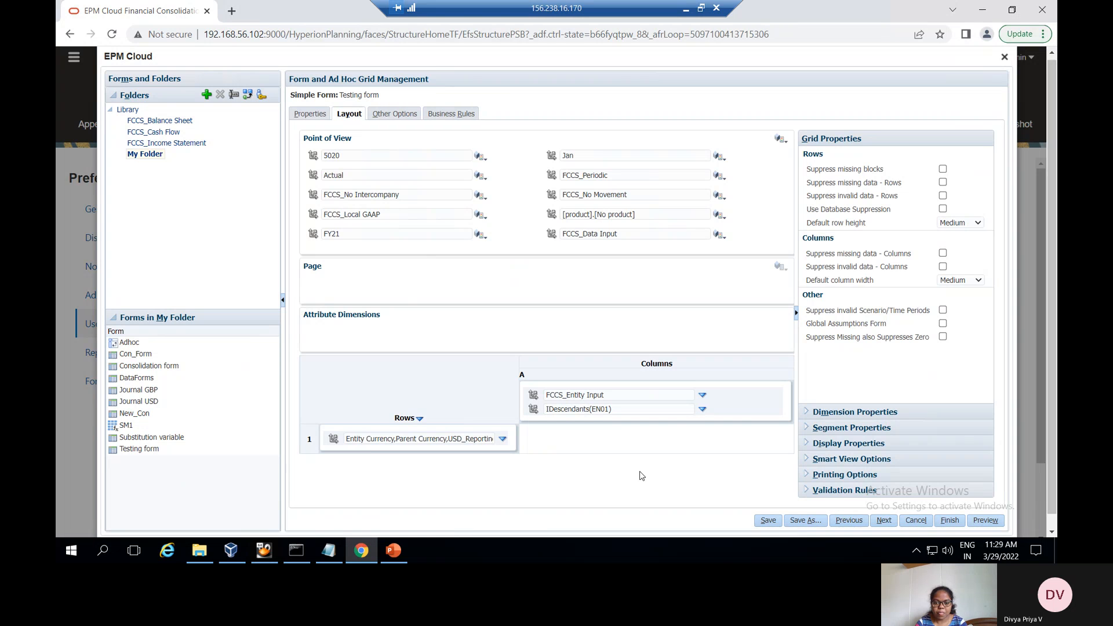
# Remove IDescendants(EN01) from the column's selected members
pyautogui.click(704, 410)
pyautogui.click(730, 412)
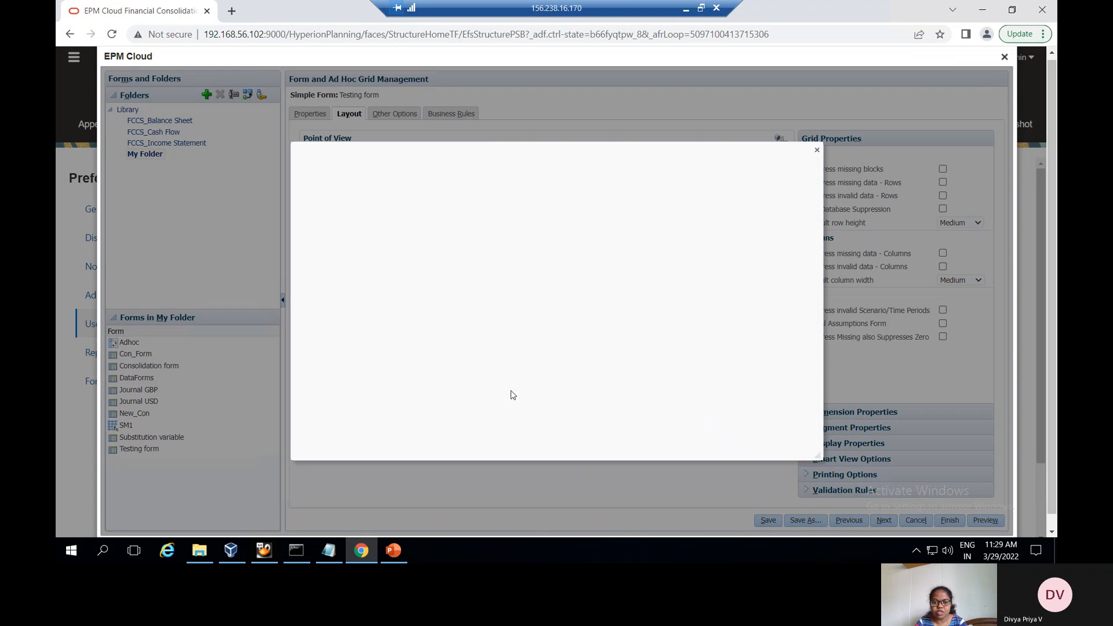
pyautogui.click(670, 227)
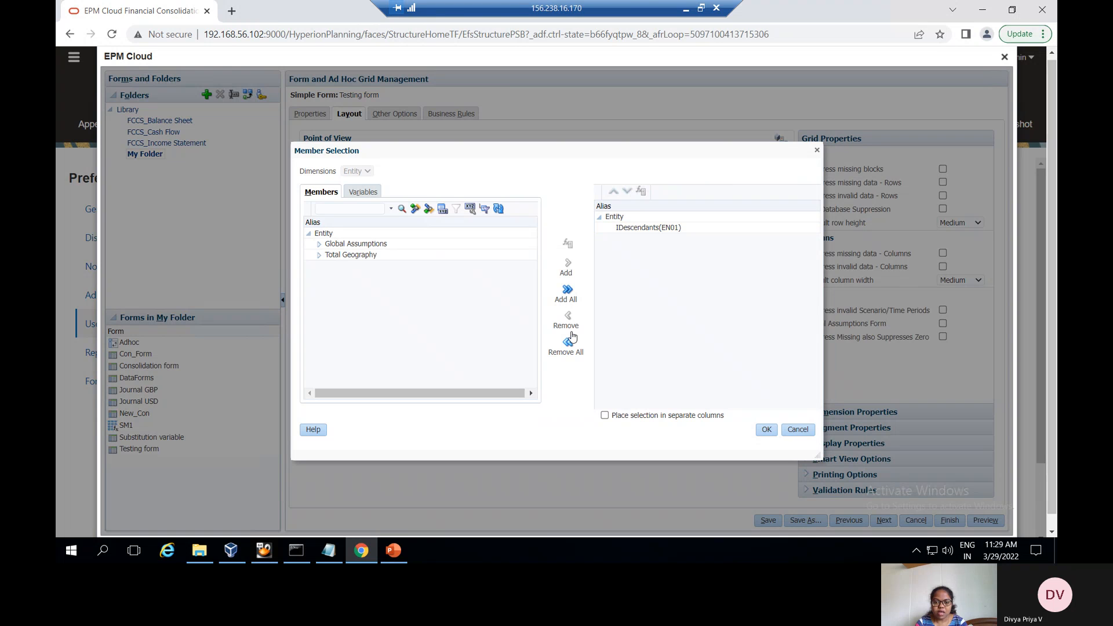
pyautogui.click(640, 230)
pyautogui.click(568, 318)
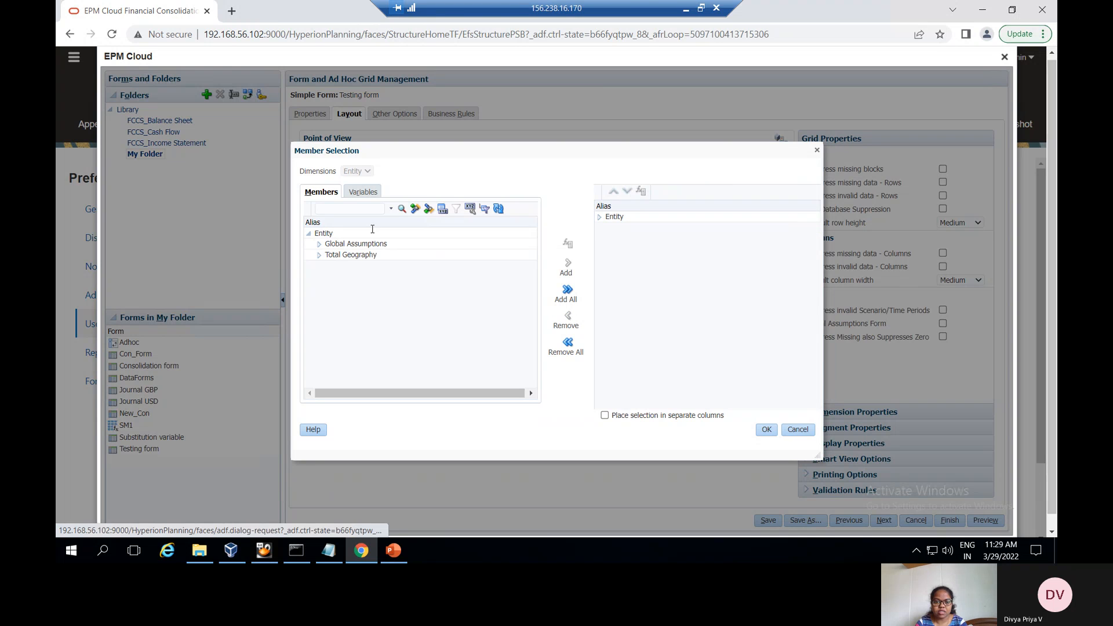
# Add the ent user variable from the Variables tab as the column member and save the form
pyautogui.click(362, 191)
pyautogui.click(330, 235)
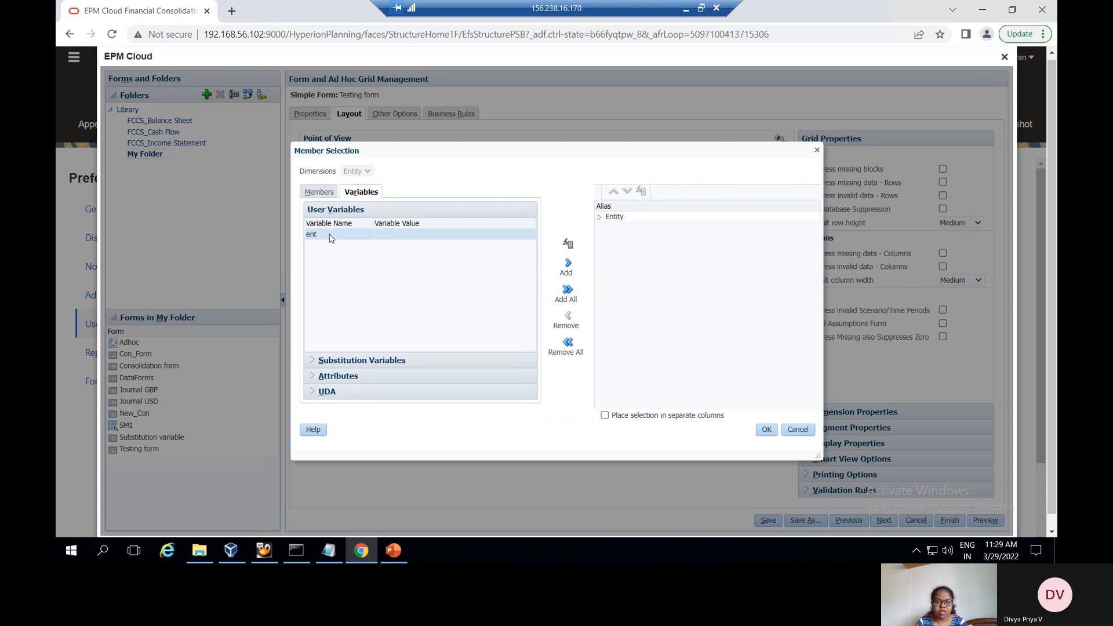
pyautogui.click(568, 265)
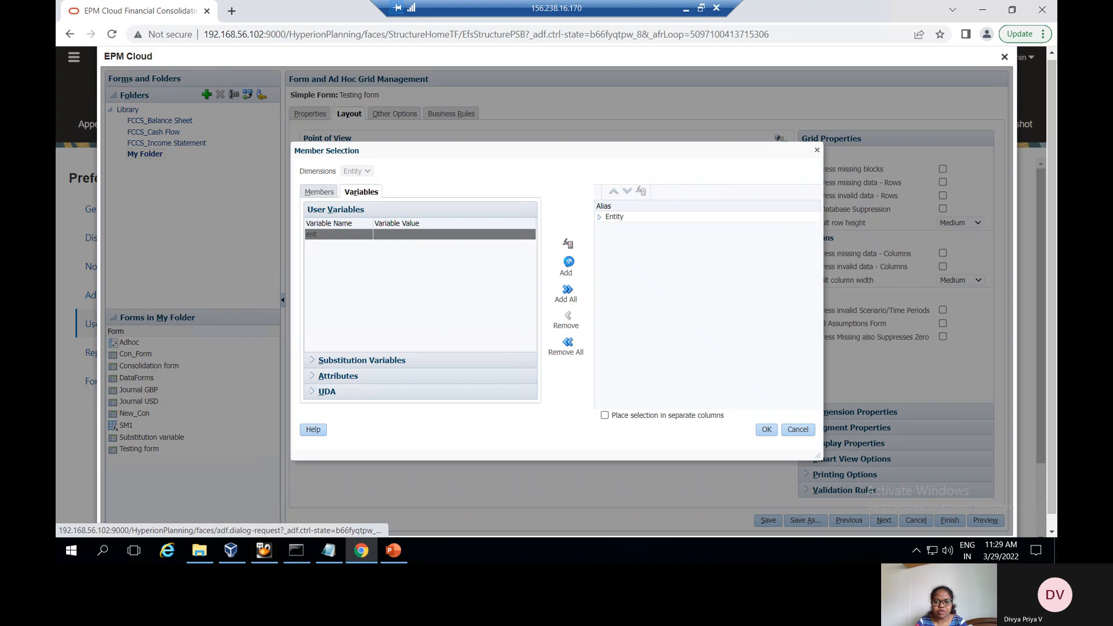
pyautogui.click(569, 265)
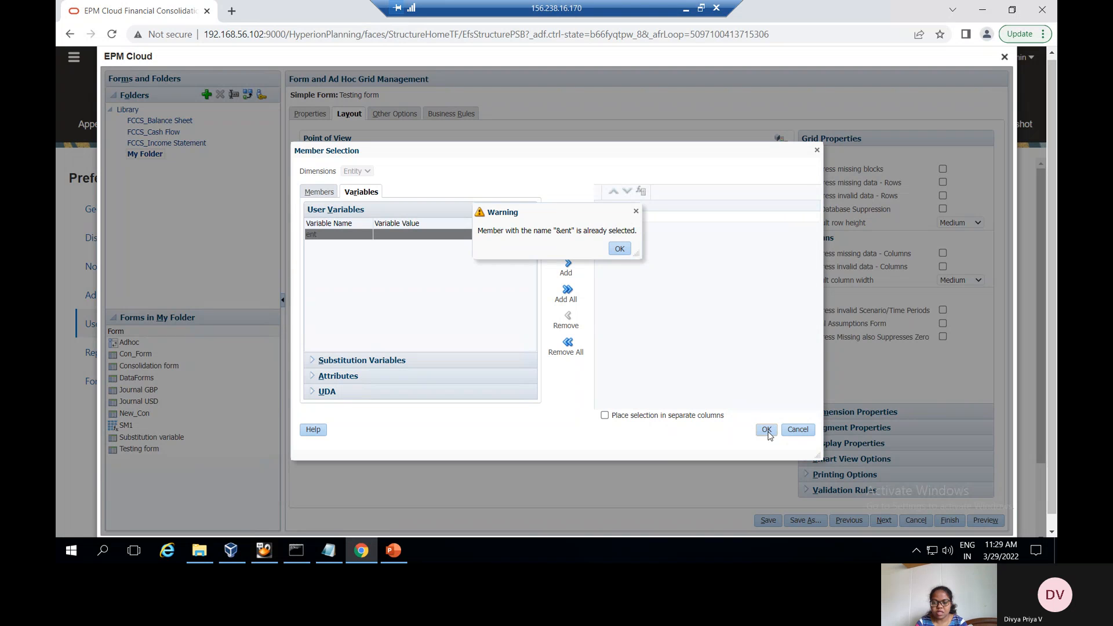
pyautogui.click(766, 429)
pyautogui.click(768, 520)
pyautogui.click(392, 551)
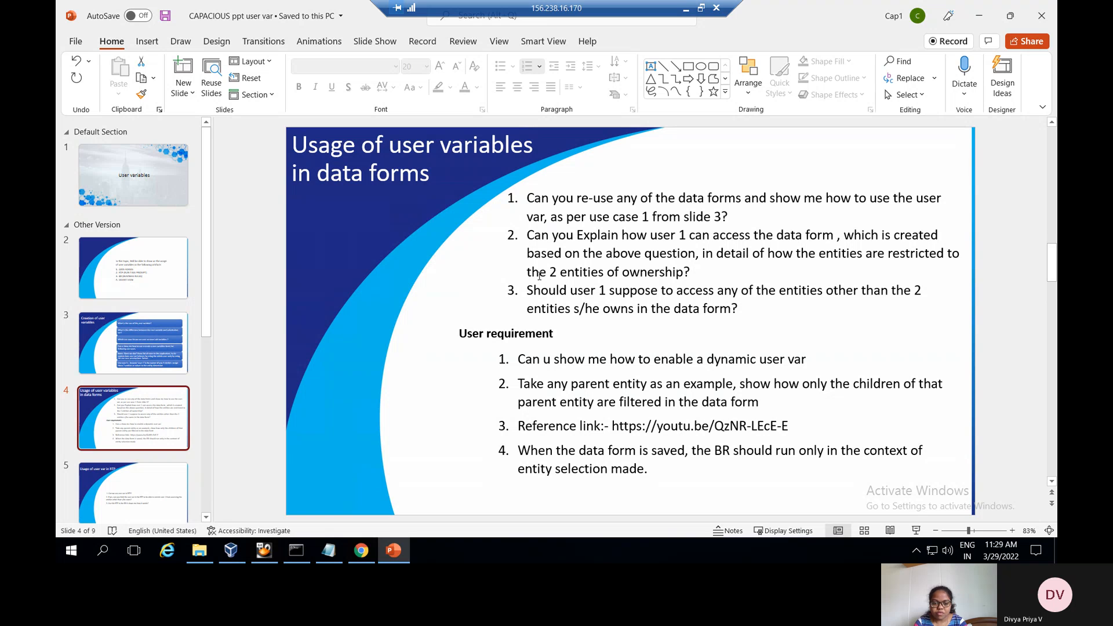
# Return from the PowerPoint slide on user variables to the Testing form in the browser
pyautogui.hotkey('alt', 'Tab')
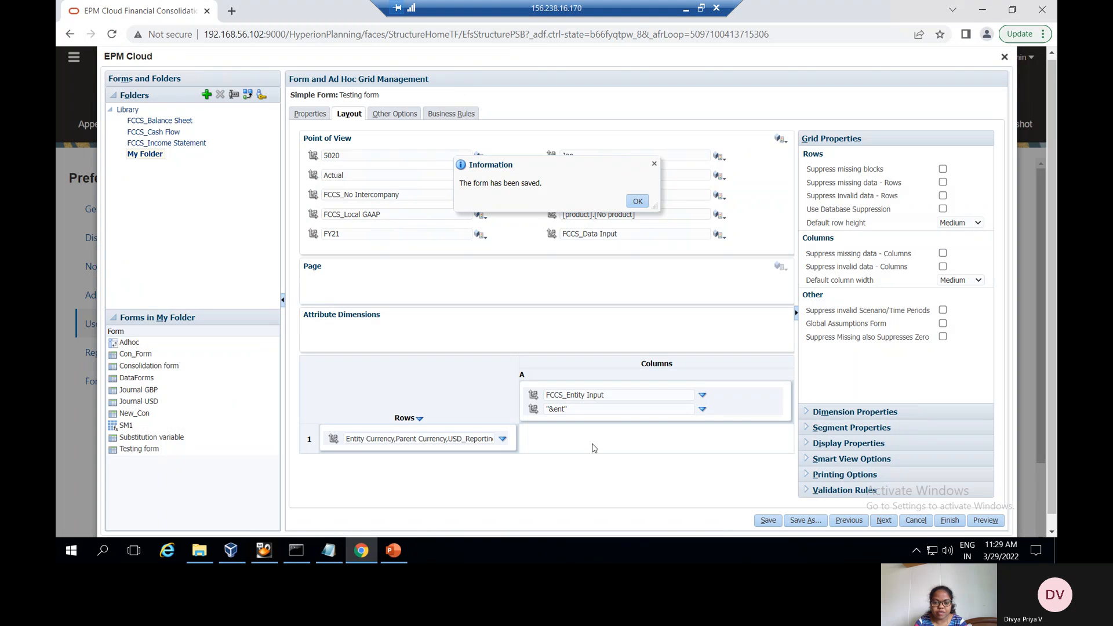
# Preview the Testing form, close the editor, and save the user variable preferences again
pyautogui.click(992, 521)
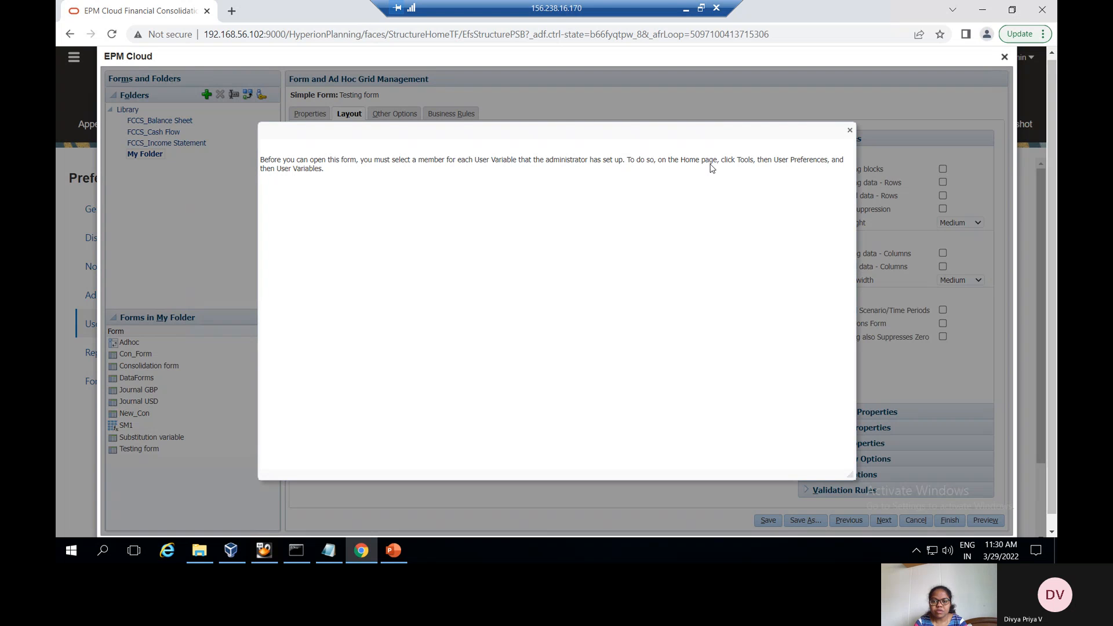
pyautogui.click(850, 129)
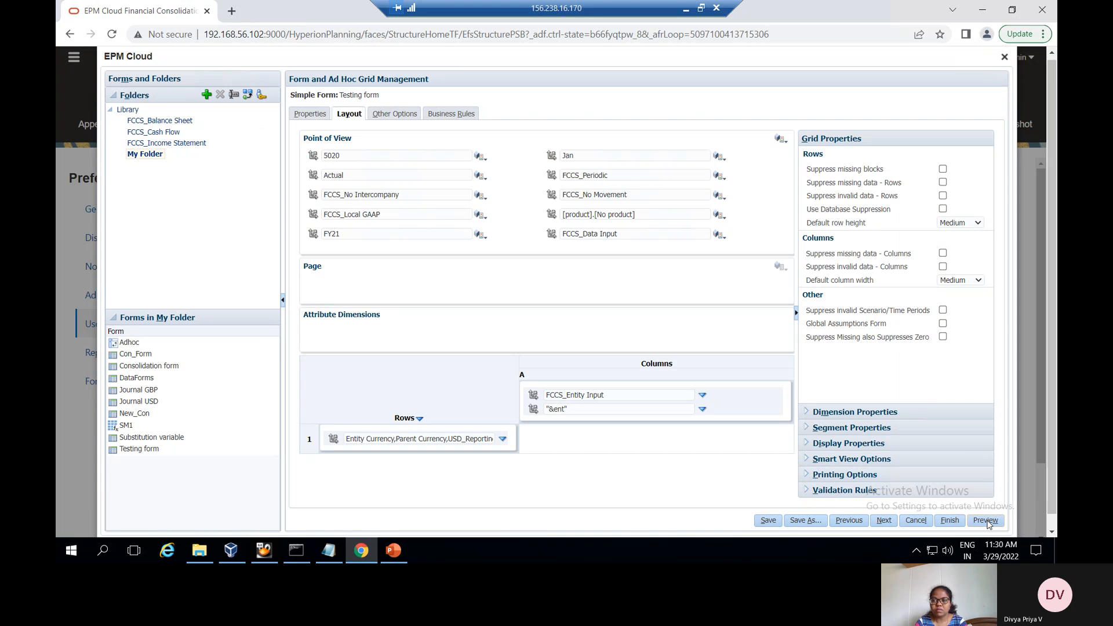
pyautogui.click(1005, 56)
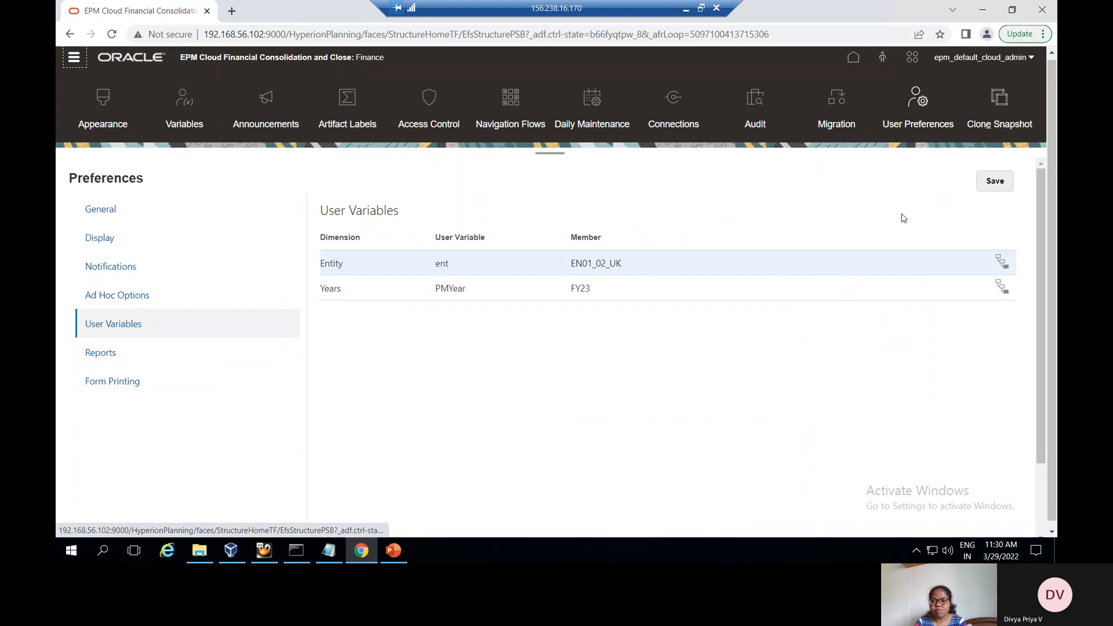
pyautogui.click(1007, 181)
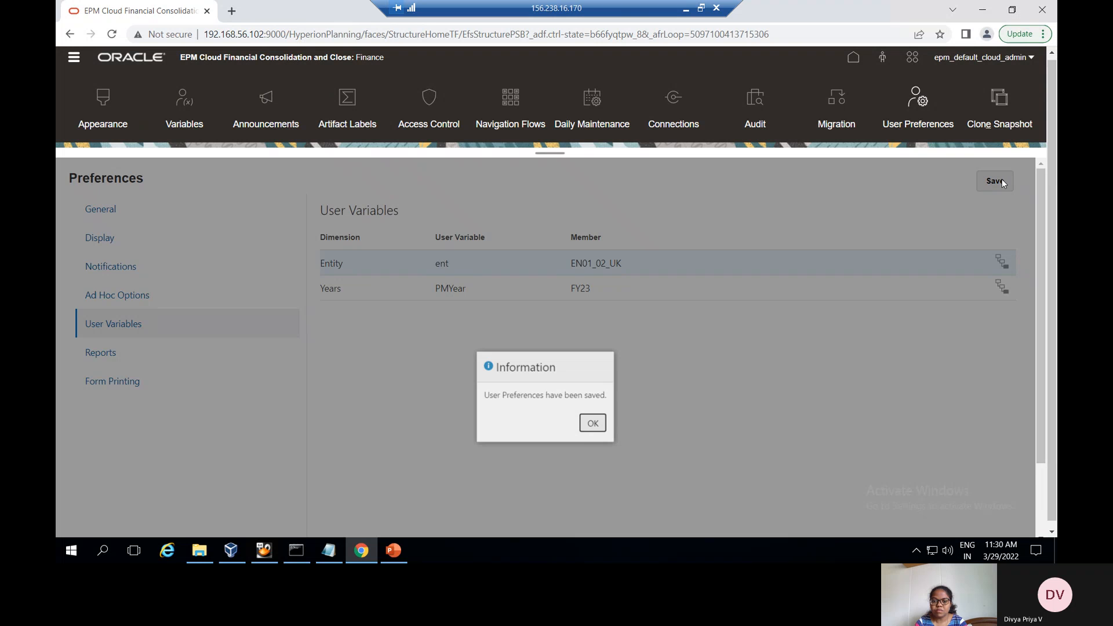
pyautogui.press('Return')
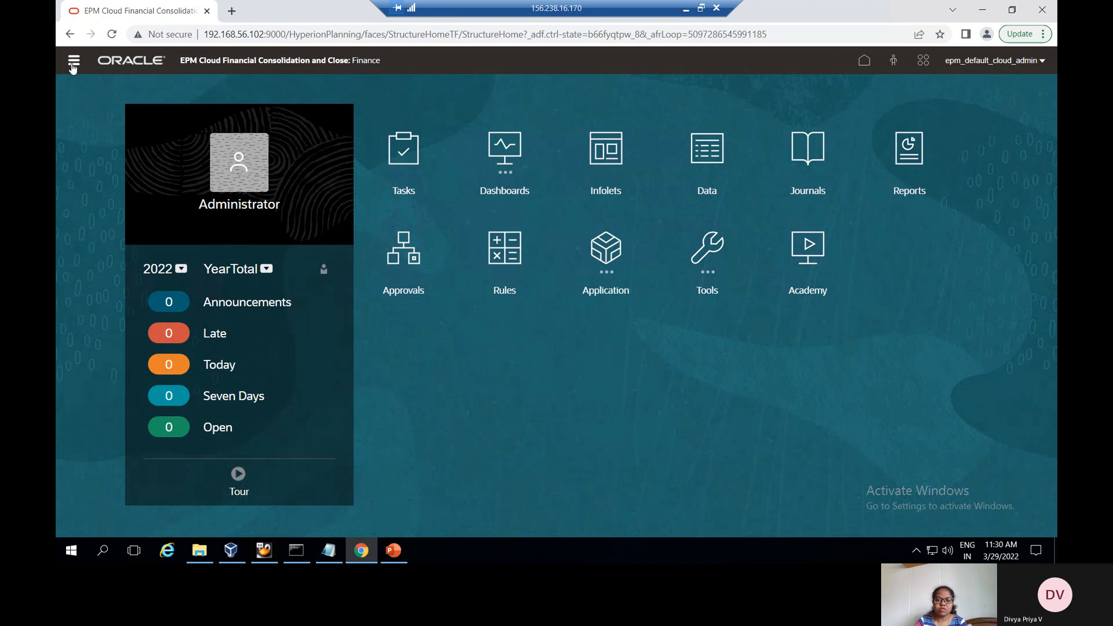
pyautogui.click(72, 65)
# Open the Testing form from My Folder in Data, showing EN01_02_UK with Entity Currency 200
pyautogui.click(981, 234)
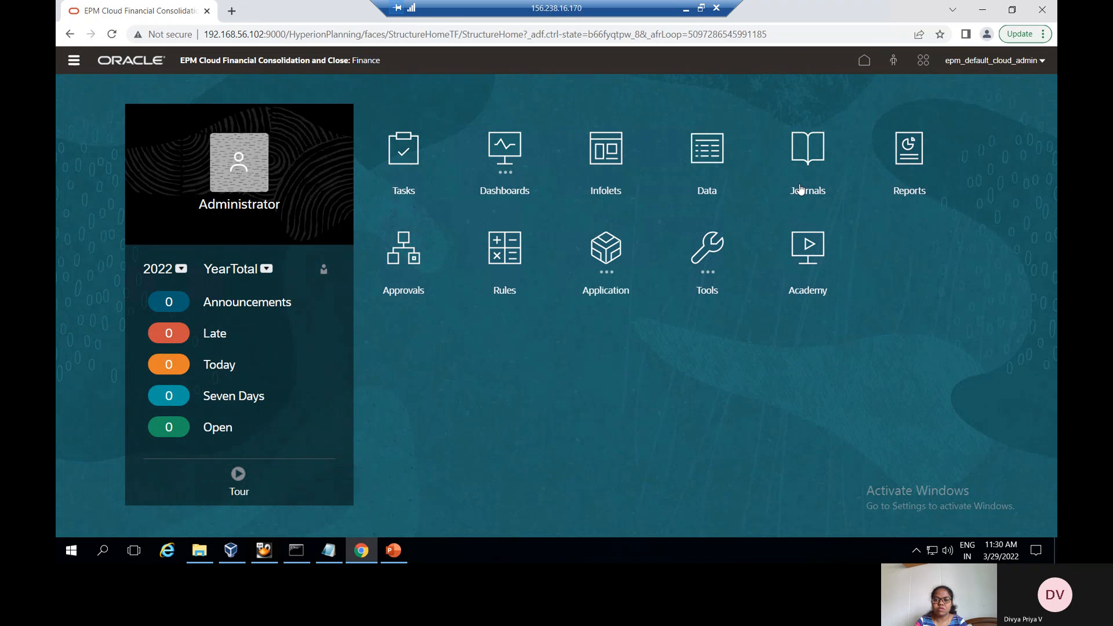
pyautogui.click(705, 157)
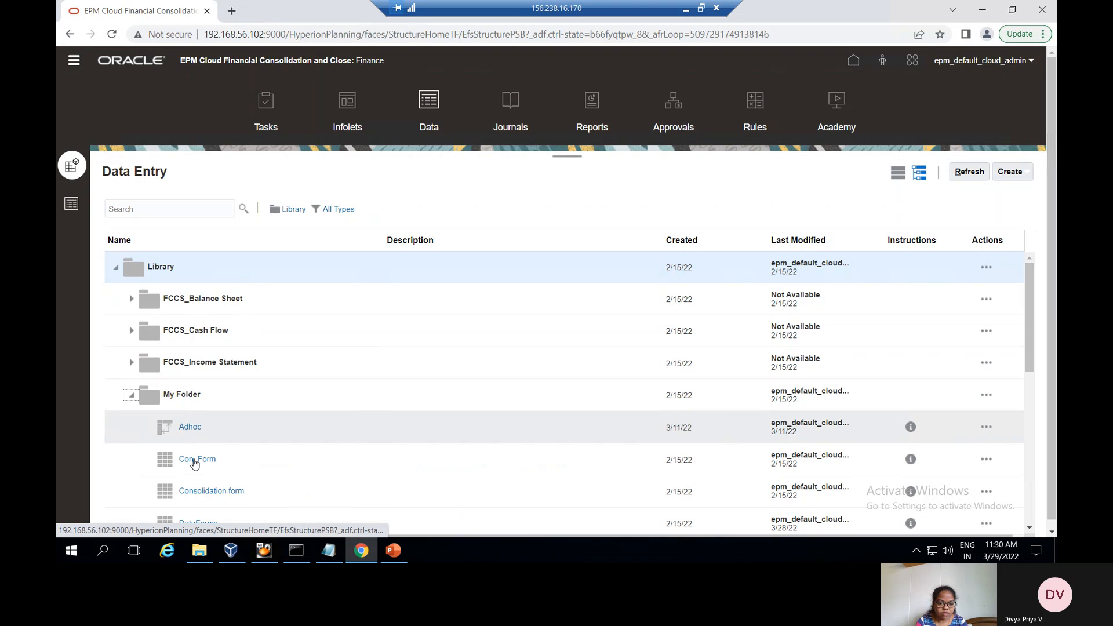
pyautogui.scroll(-5, 194, 464)
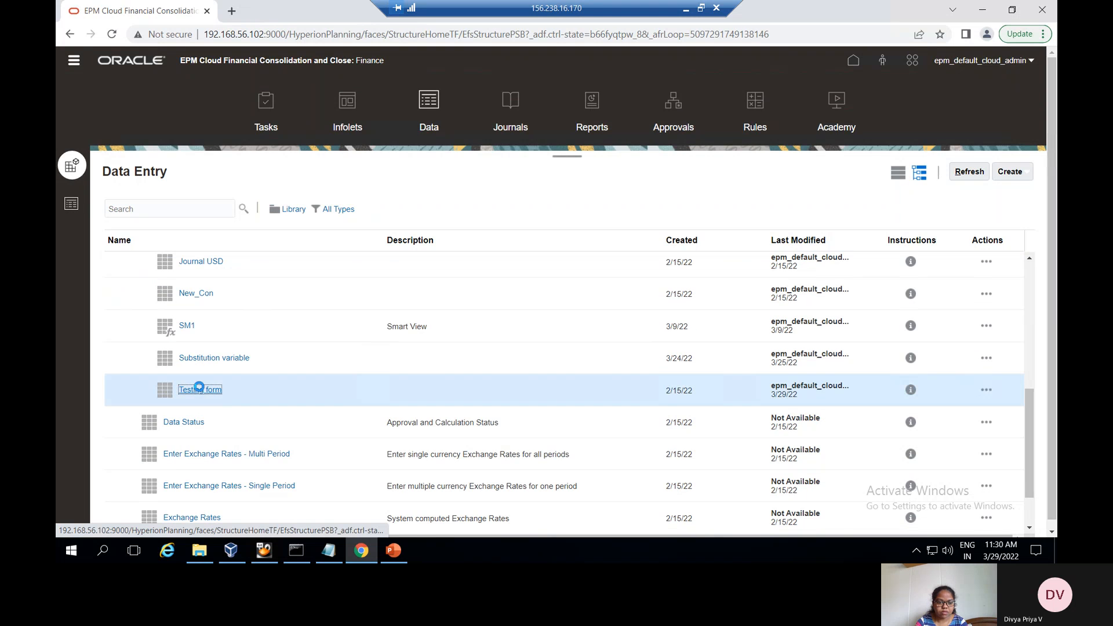
pyautogui.click(200, 391)
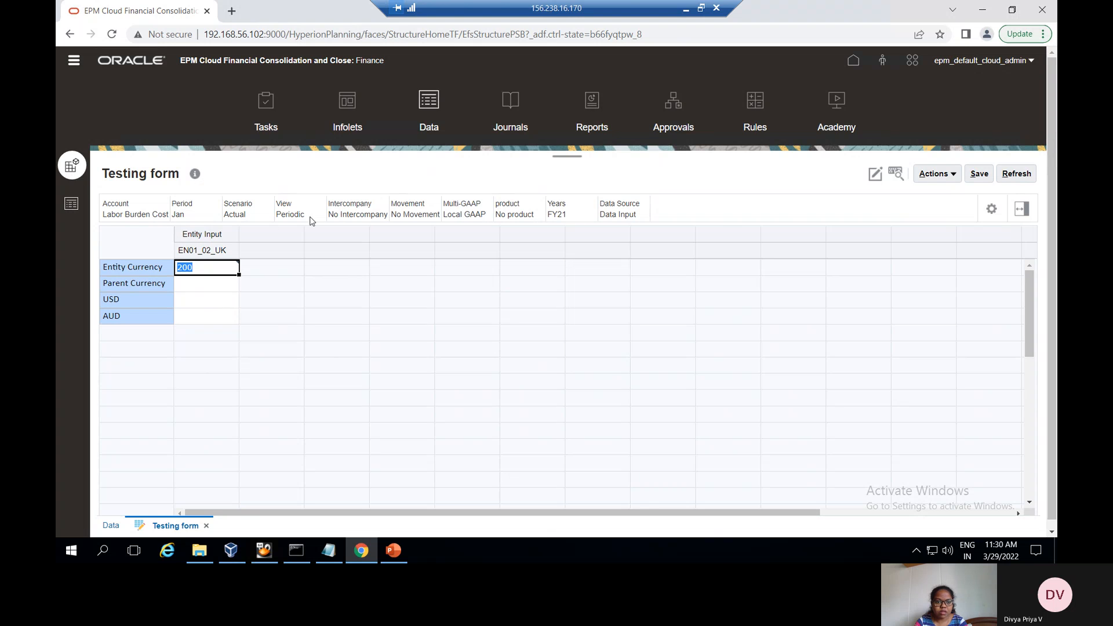
pyautogui.click(204, 271)
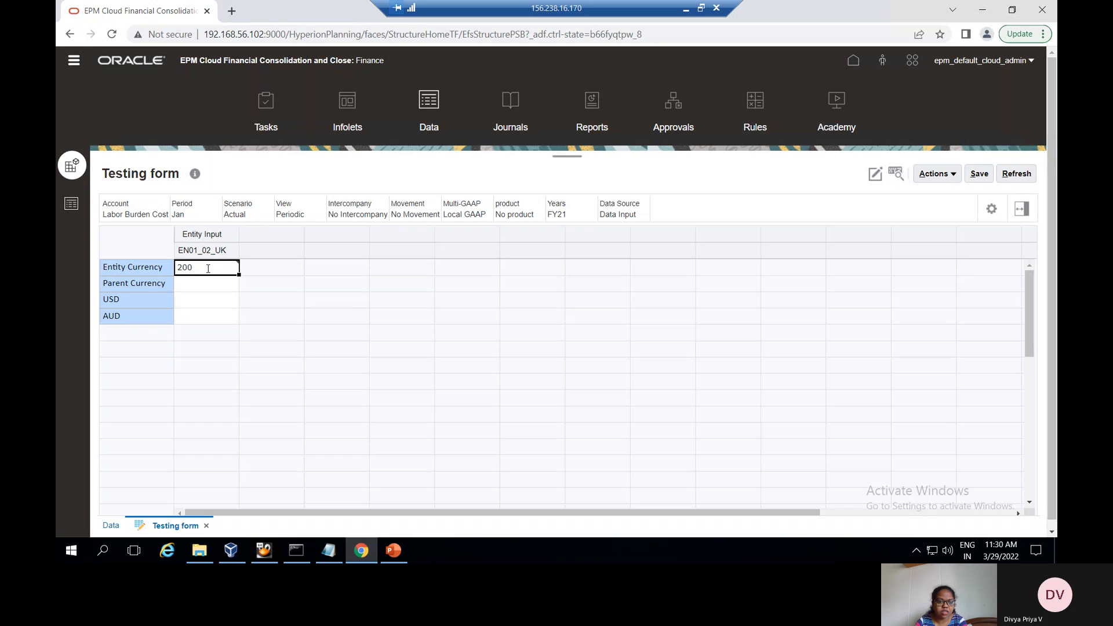
pyautogui.click(394, 552)
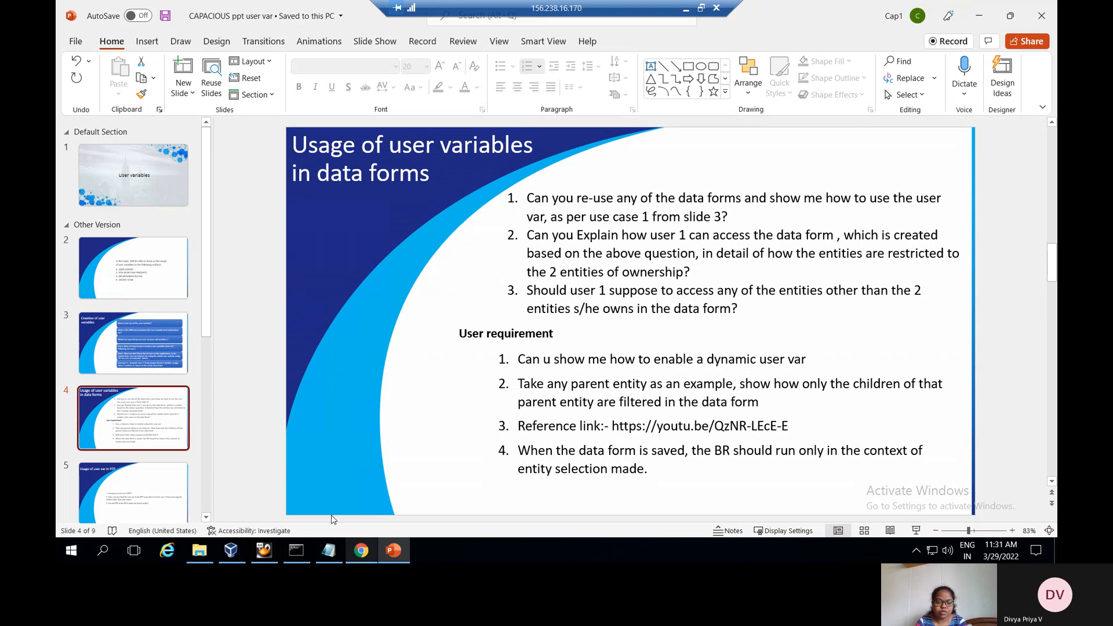
# Go back home and reopen the Testing form from Library > My Folder for editing on its Layout
pyautogui.click(361, 552)
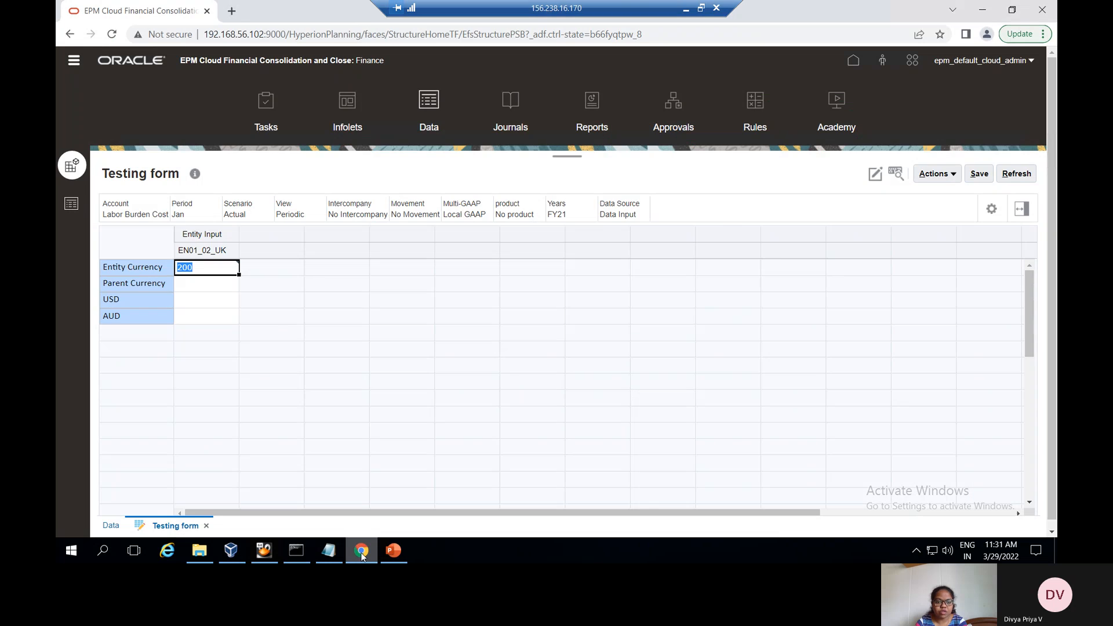
pyautogui.click(854, 60)
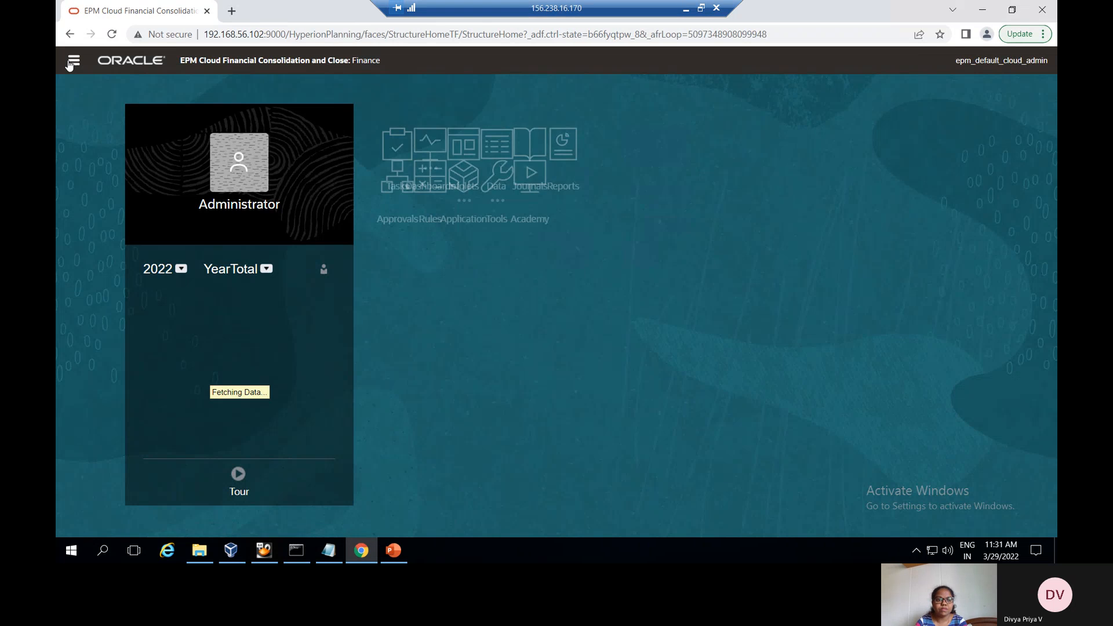
pyautogui.click(70, 62)
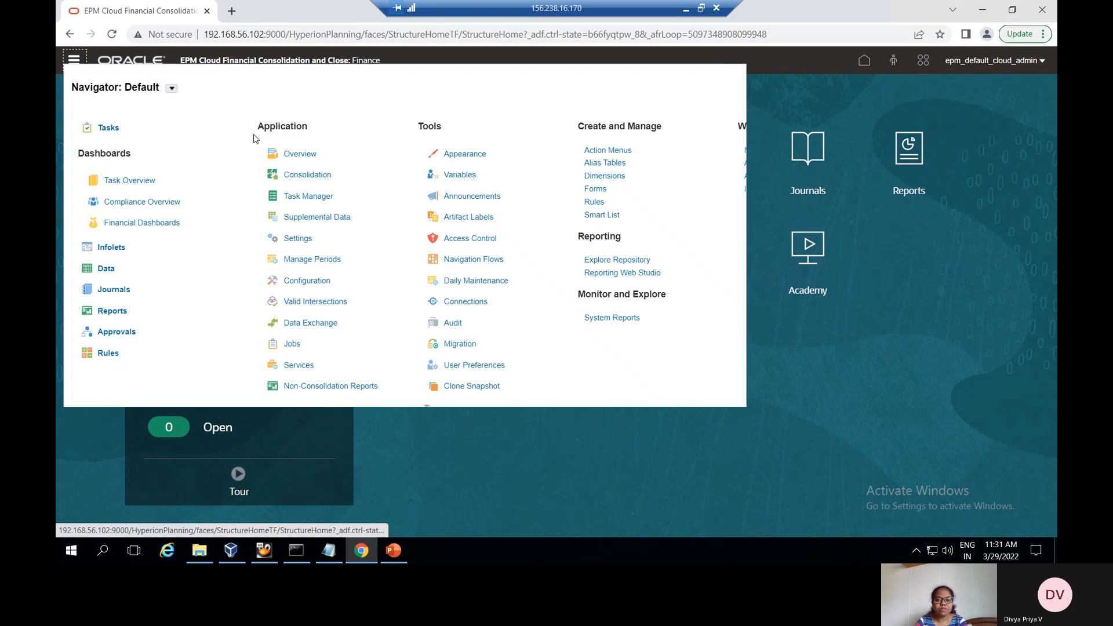
pyautogui.click(595, 189)
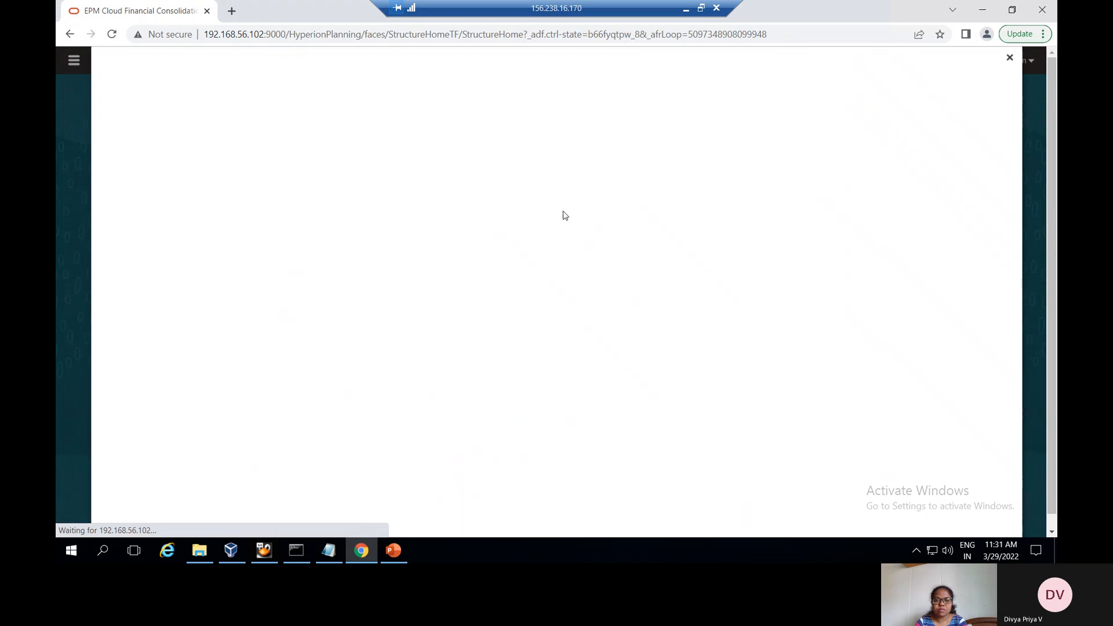
pyautogui.click(105, 110)
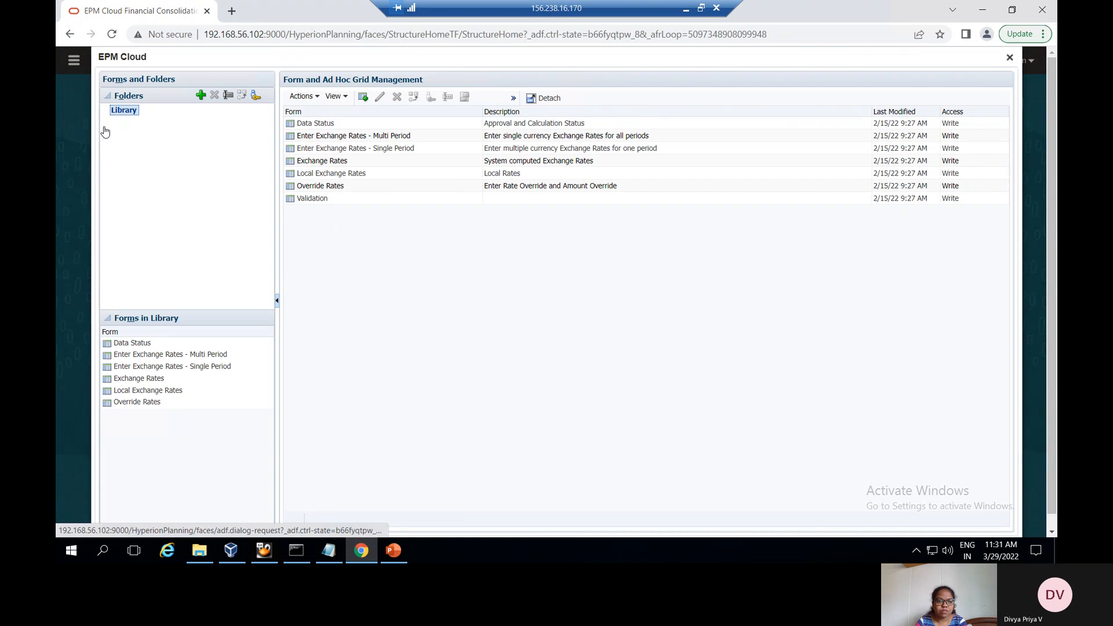
pyautogui.click(139, 154)
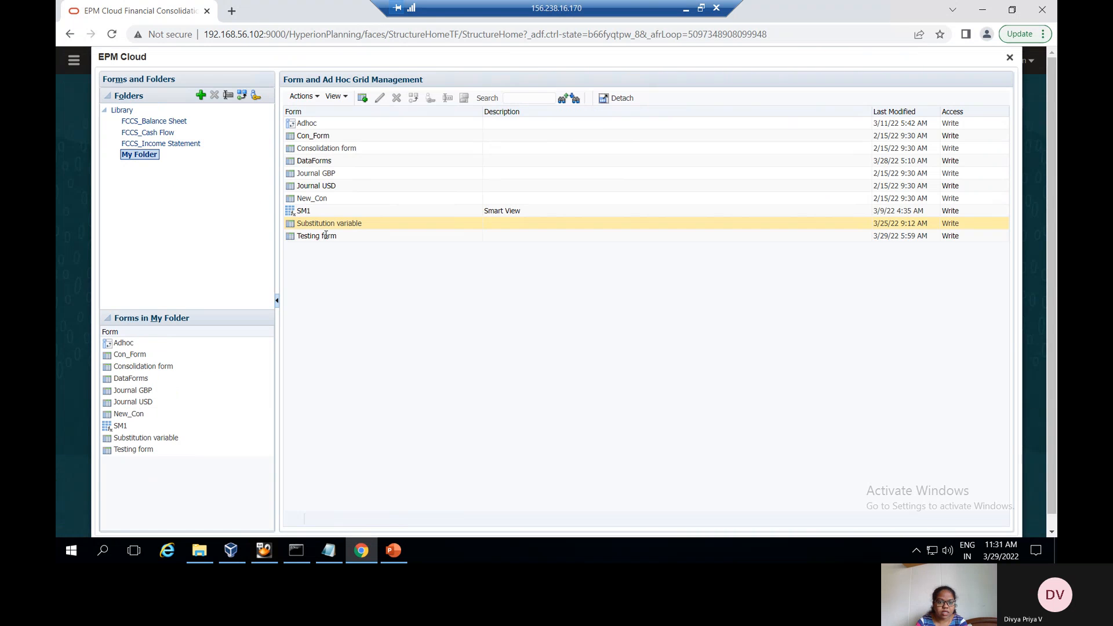
pyautogui.click(328, 235)
pyautogui.click(380, 97)
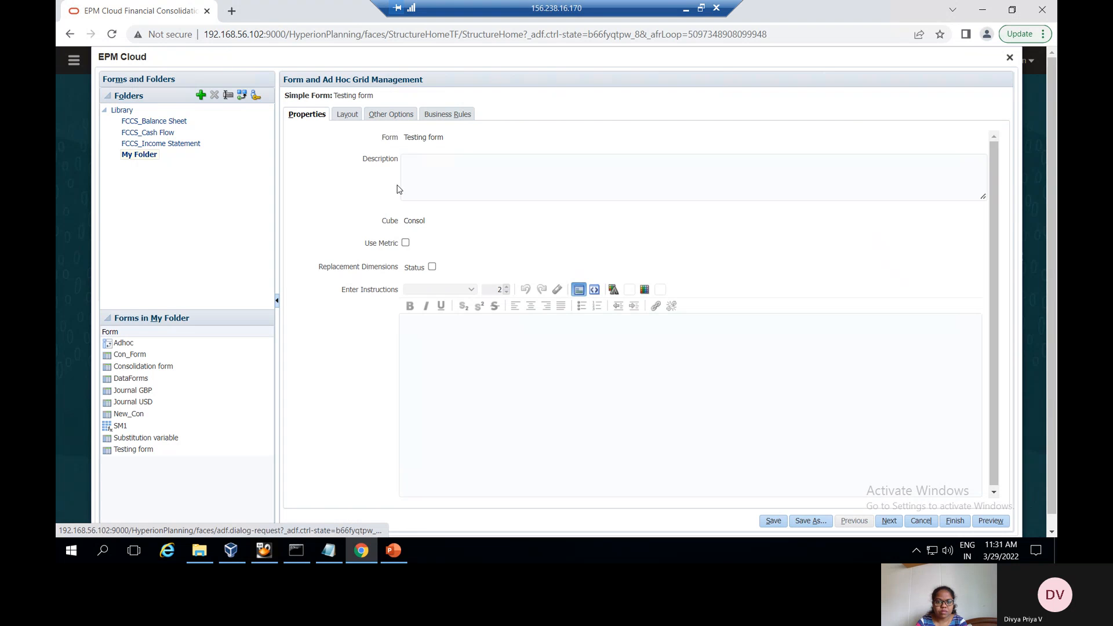
pyautogui.click(348, 114)
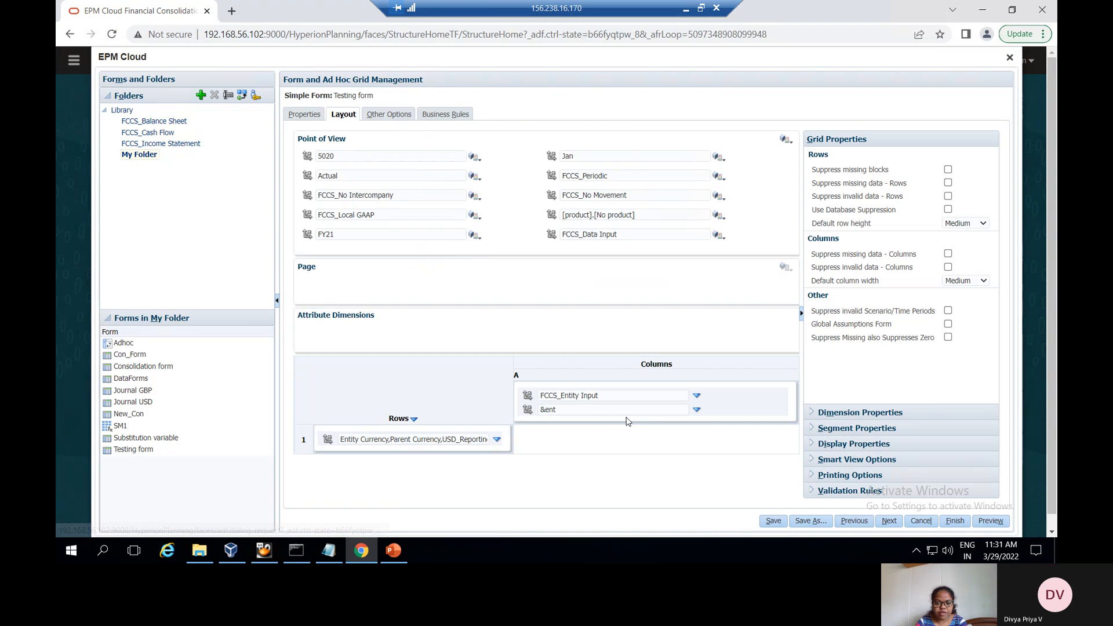
# Under Other Options, enable dynamic user variables, move ent into the selection, and save the form
pyautogui.click(392, 115)
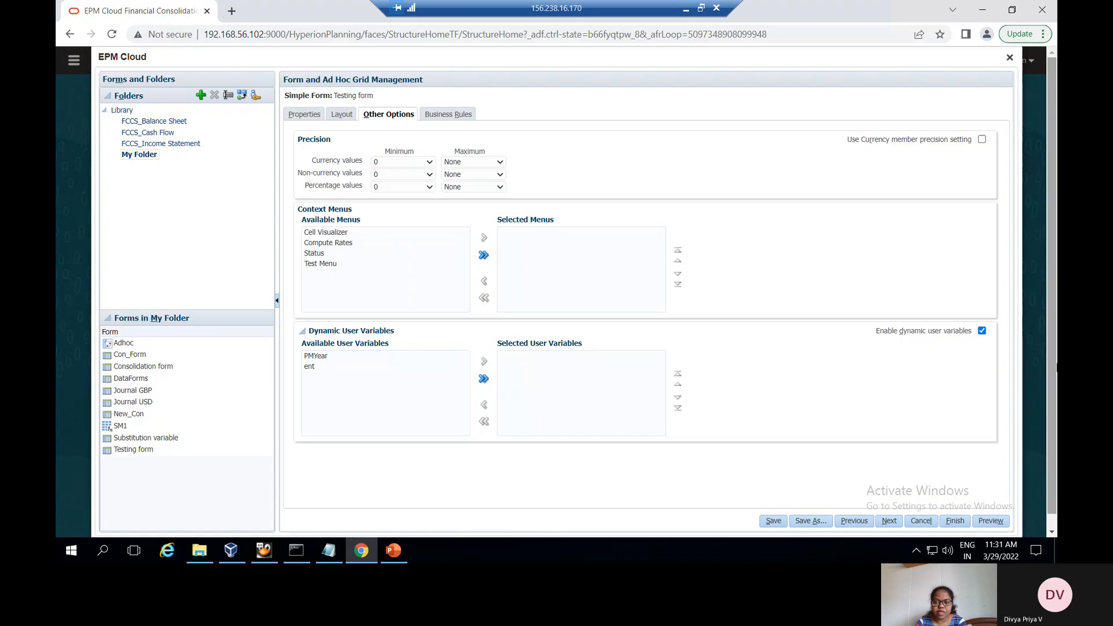
pyautogui.click(982, 332)
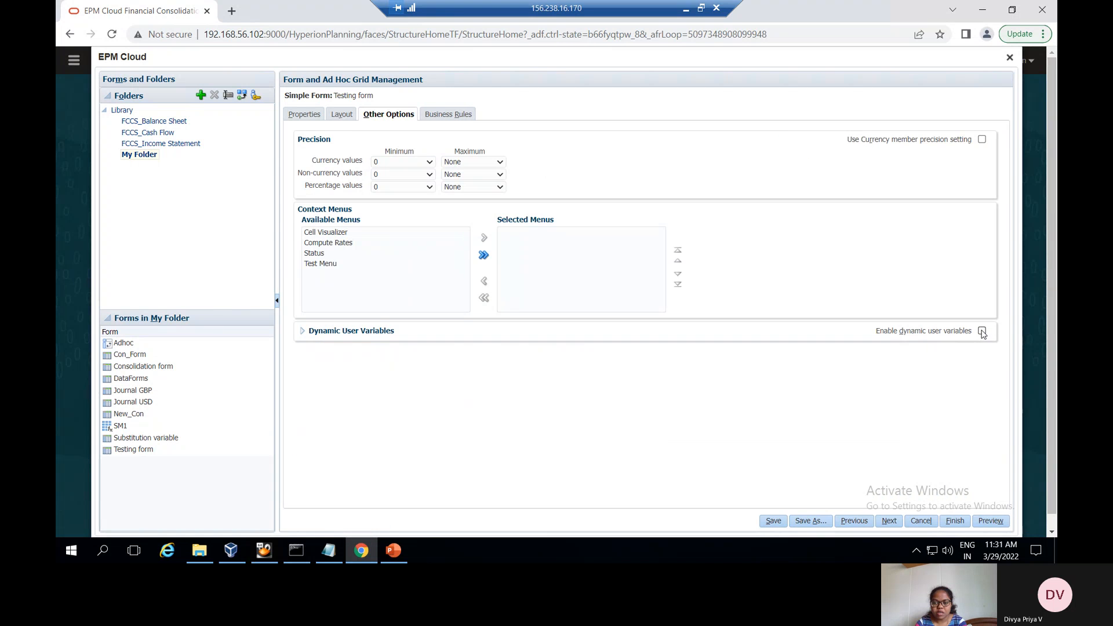
pyautogui.click(982, 331)
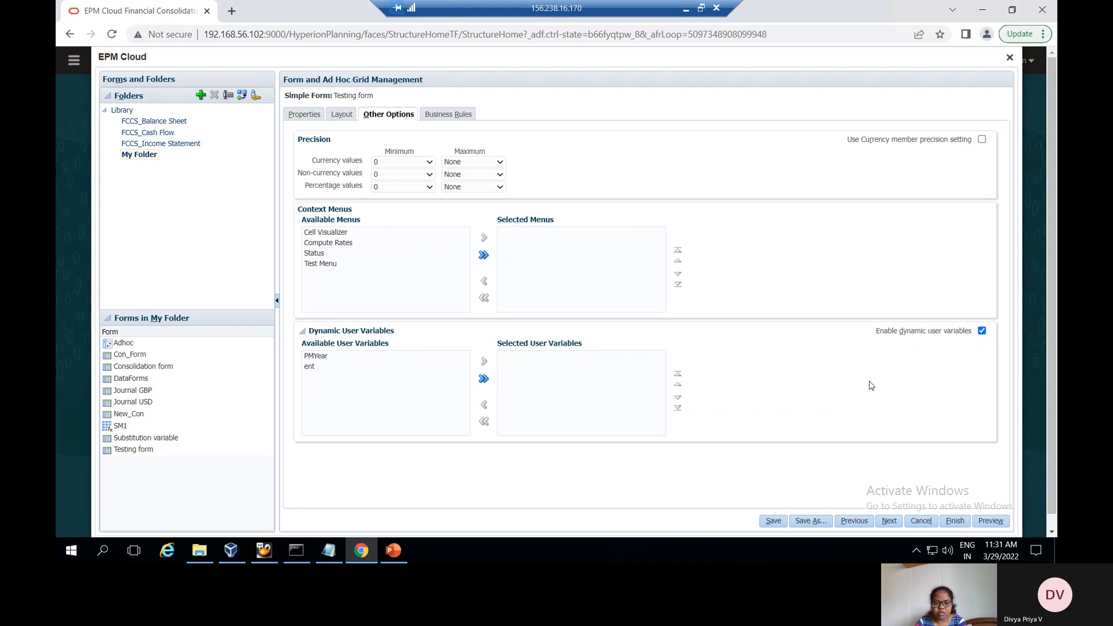
pyautogui.click(352, 371)
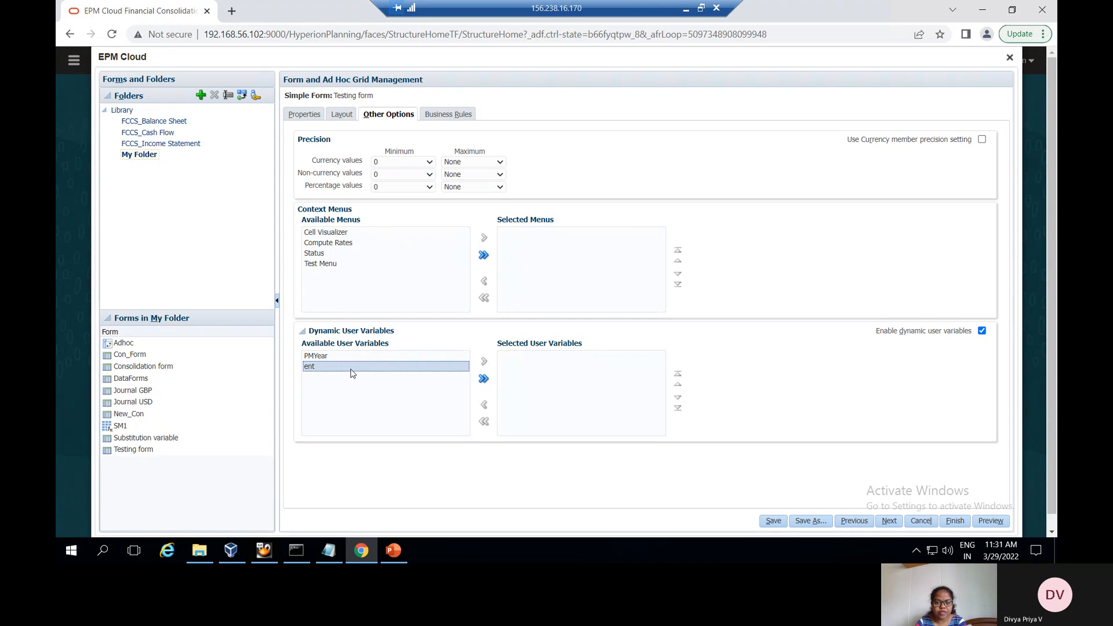
pyautogui.click(484, 362)
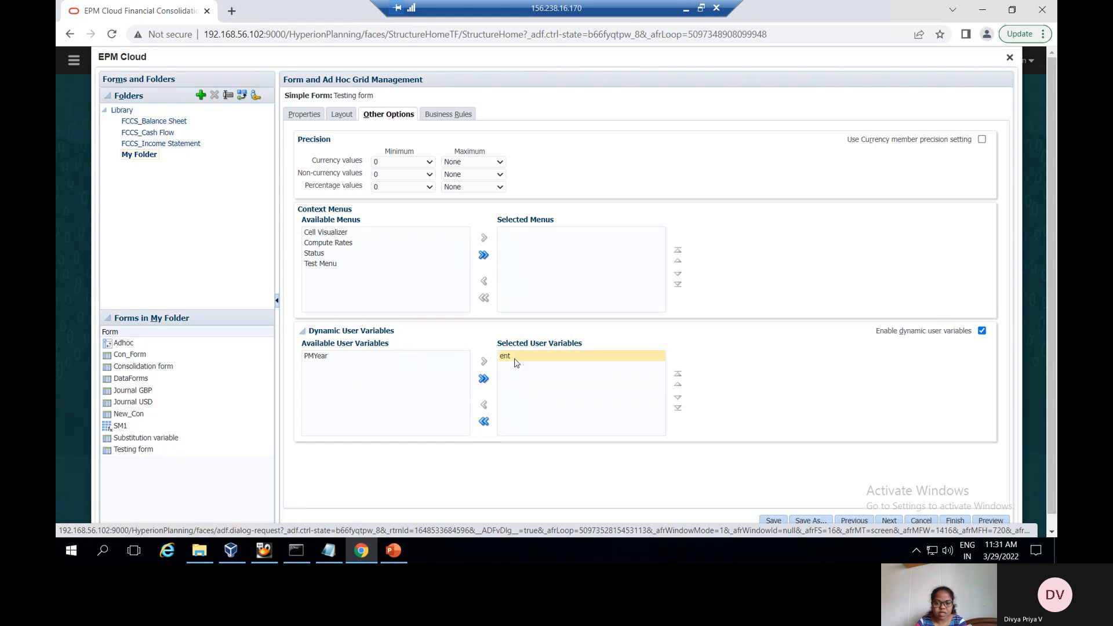
pyautogui.click(771, 519)
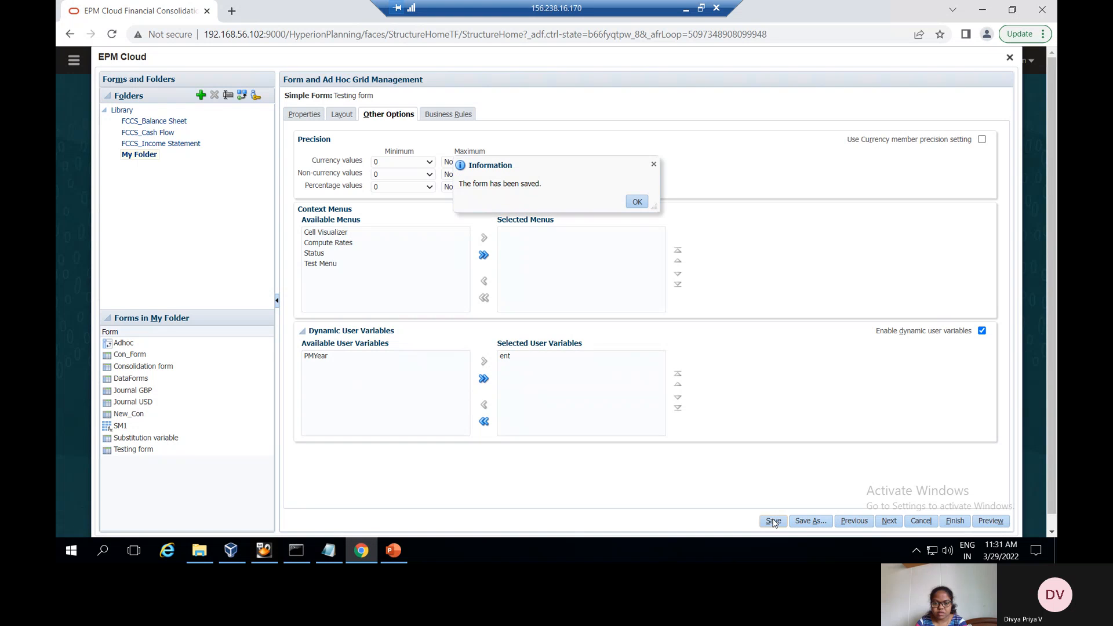
pyautogui.click(637, 202)
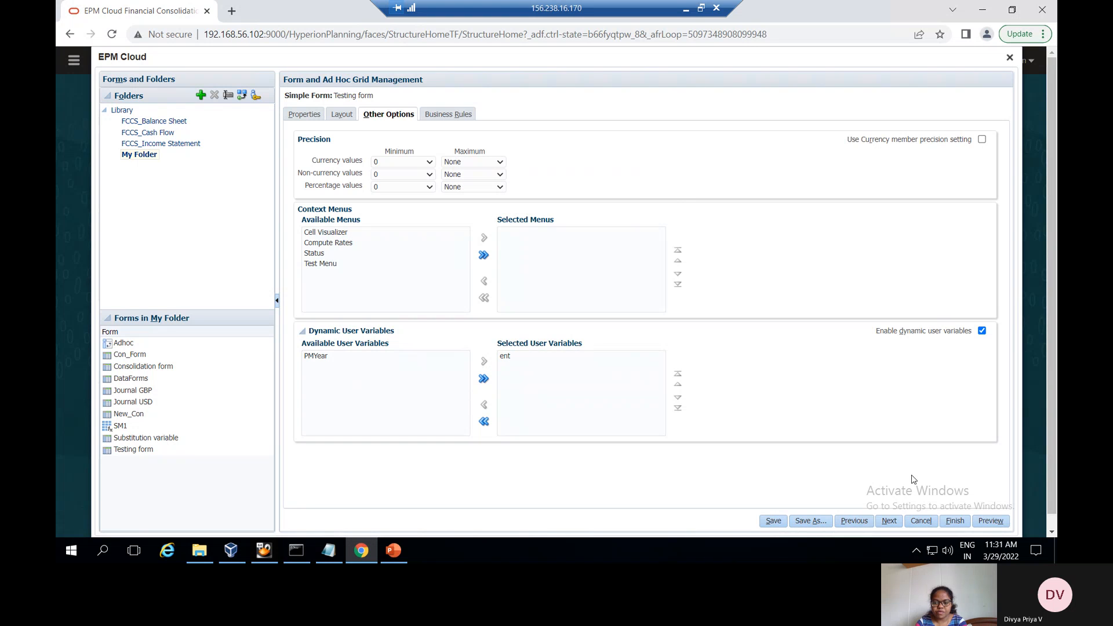
# Preview the Testing form, showing EN01_02_UK at 200, then close the preview and form management
pyautogui.click(993, 521)
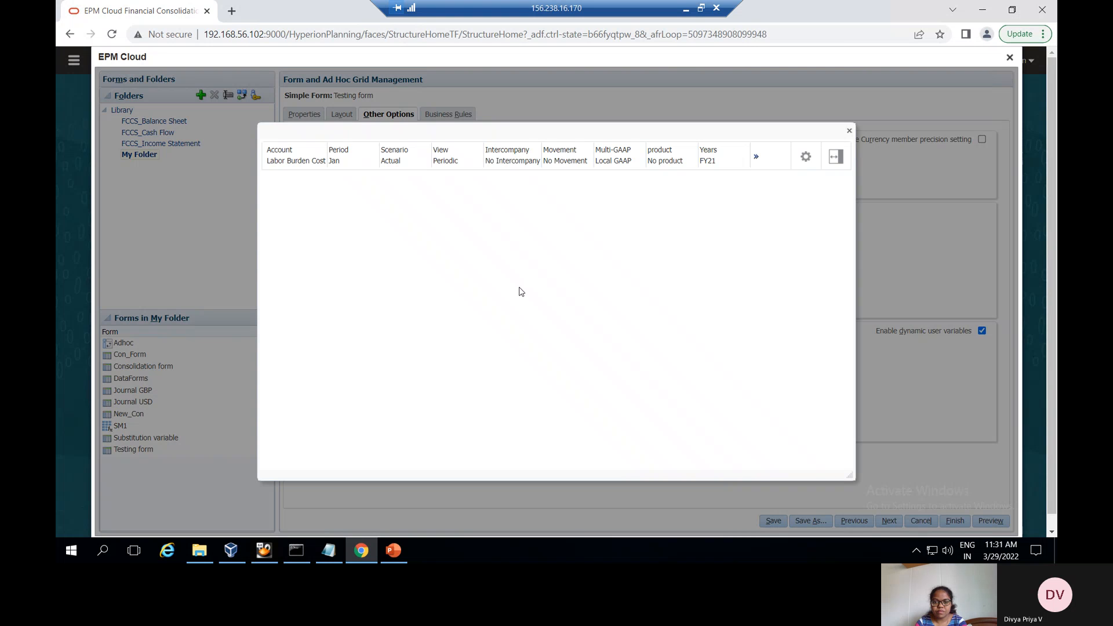
pyautogui.click(756, 157)
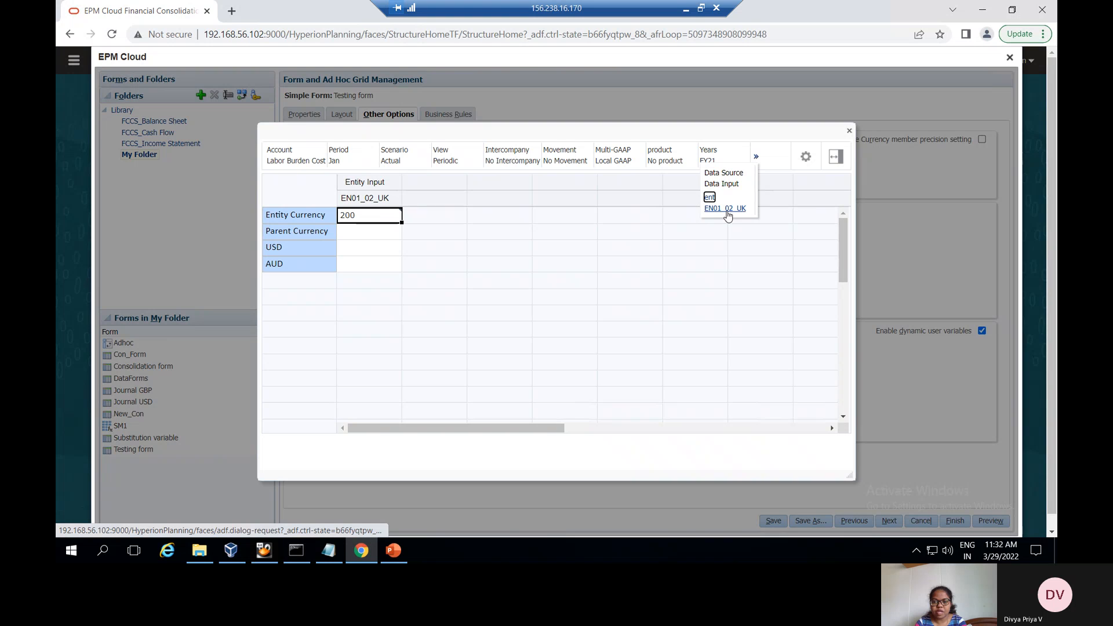
pyautogui.click(849, 131)
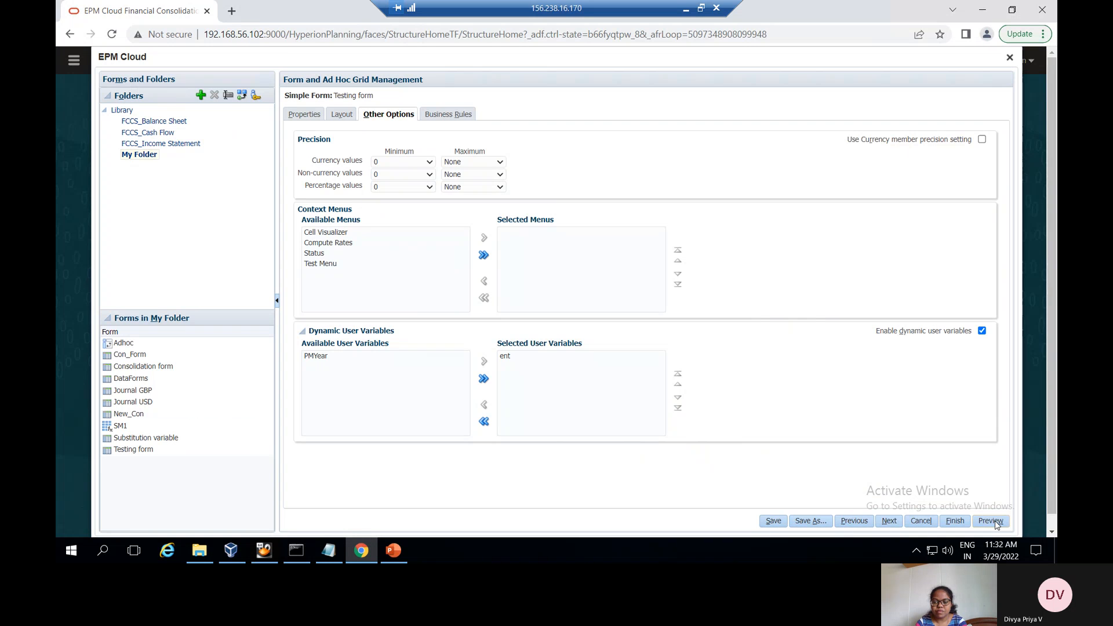
pyautogui.click(1010, 58)
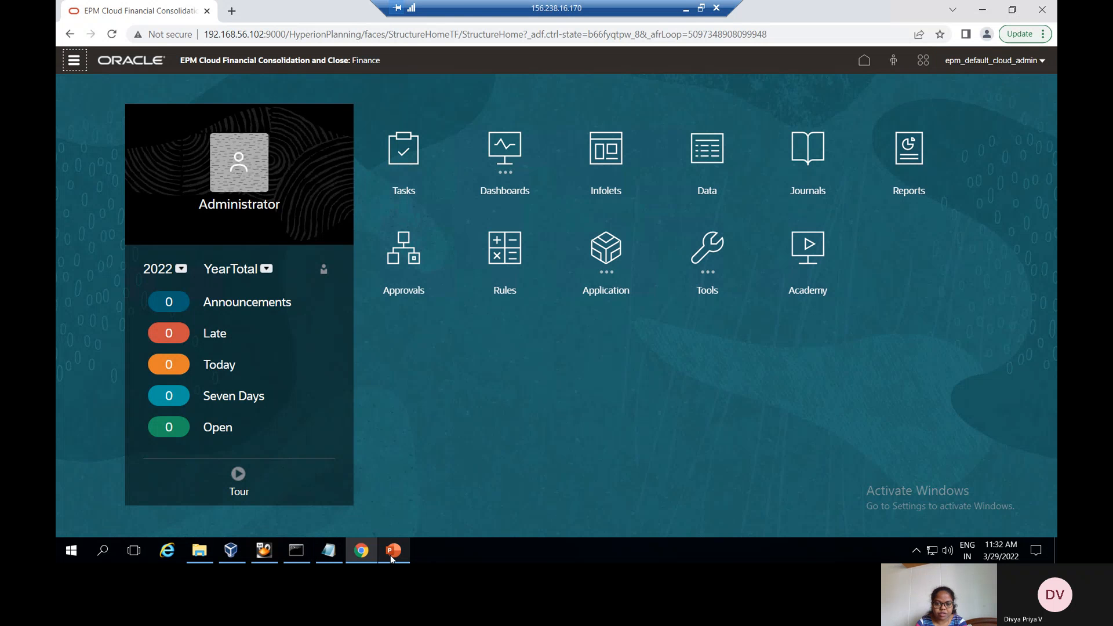
pyautogui.click(392, 550)
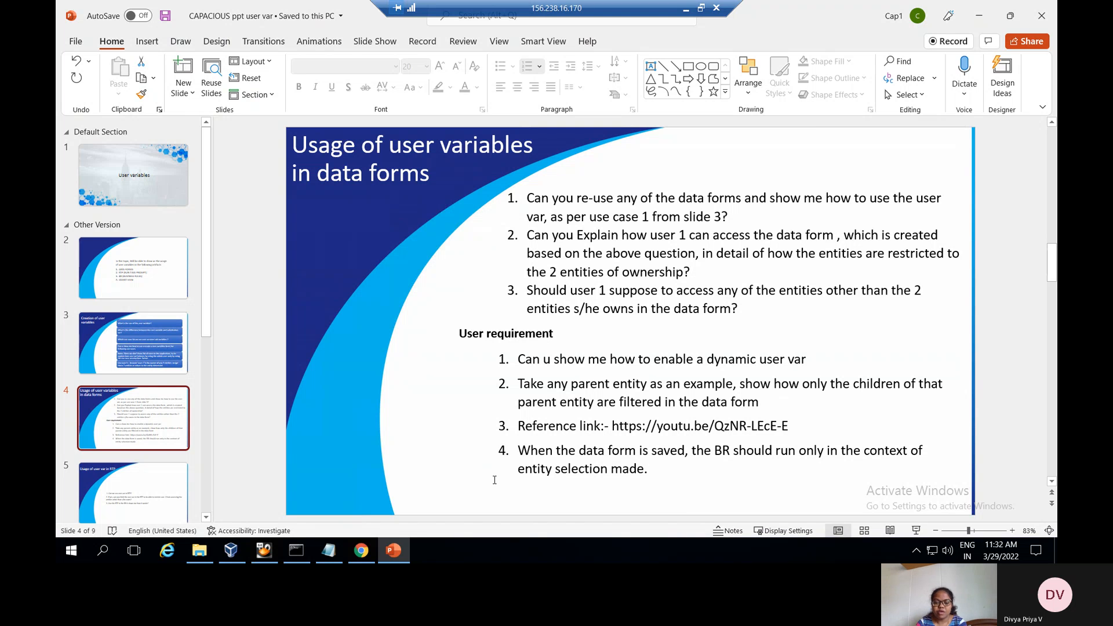
pyautogui.click(359, 547)
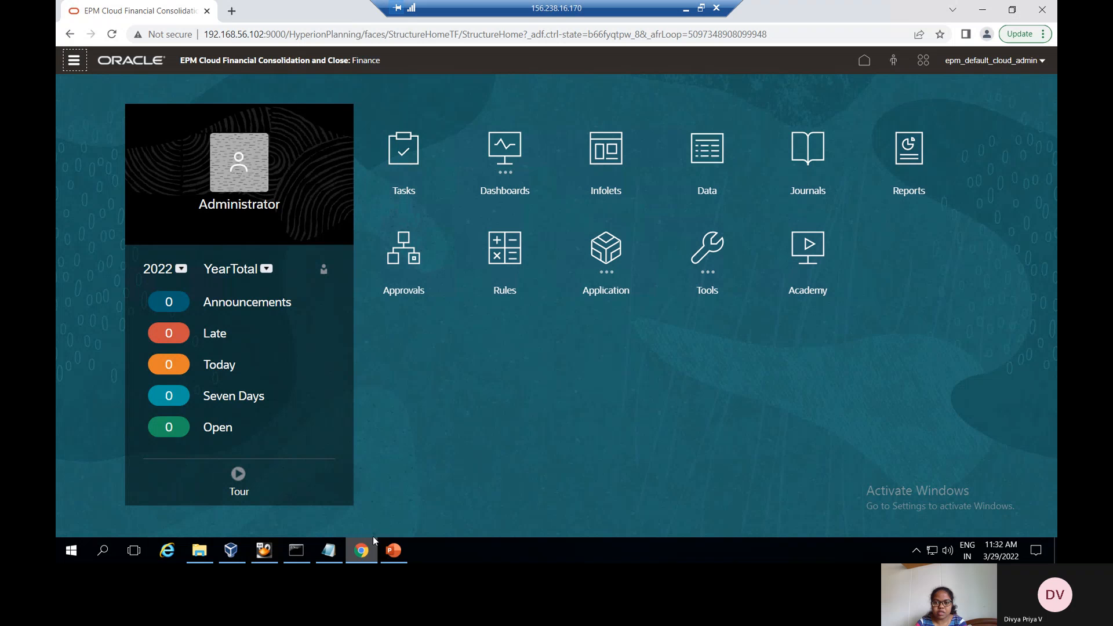
# Open the Testing form and change its ent member from EN01_02_UK to EN01_01_France
pyautogui.click(707, 154)
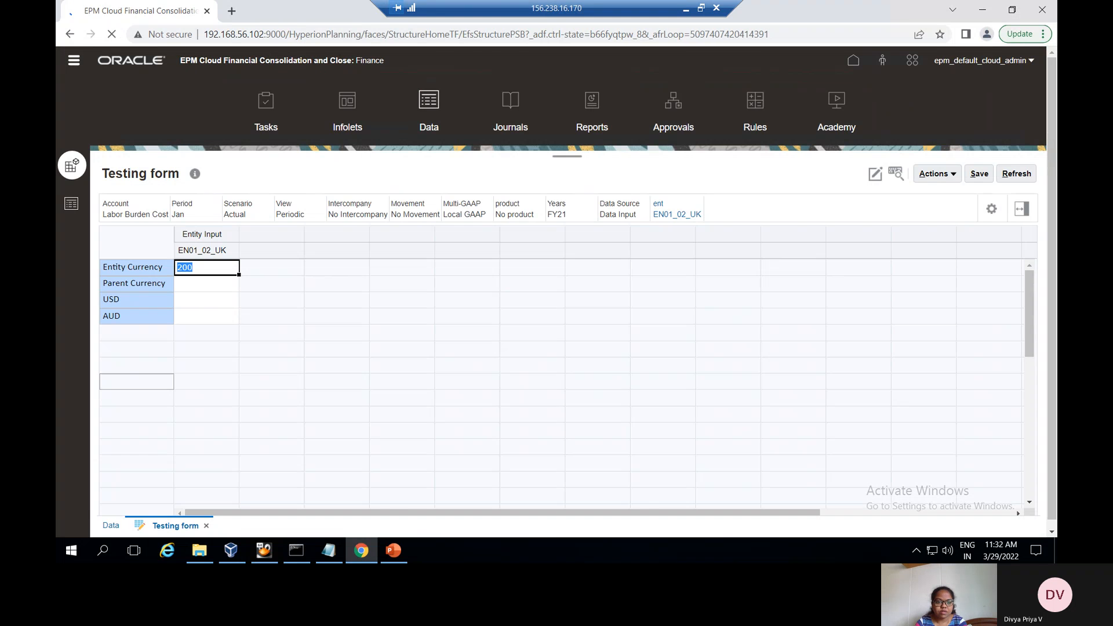
pyautogui.click(661, 216)
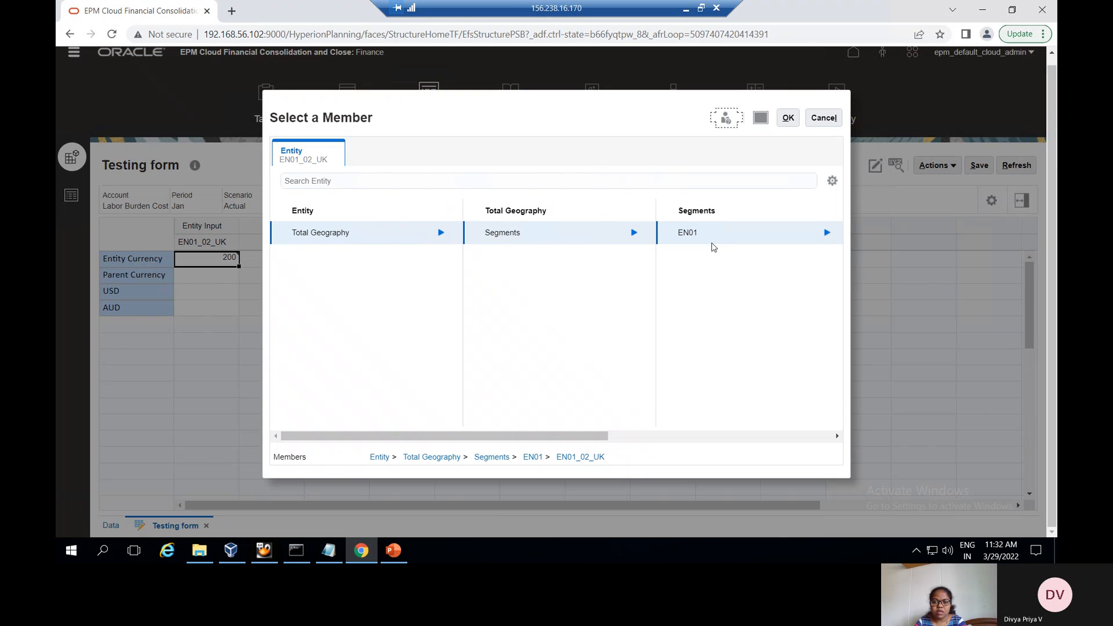
pyautogui.click(825, 229)
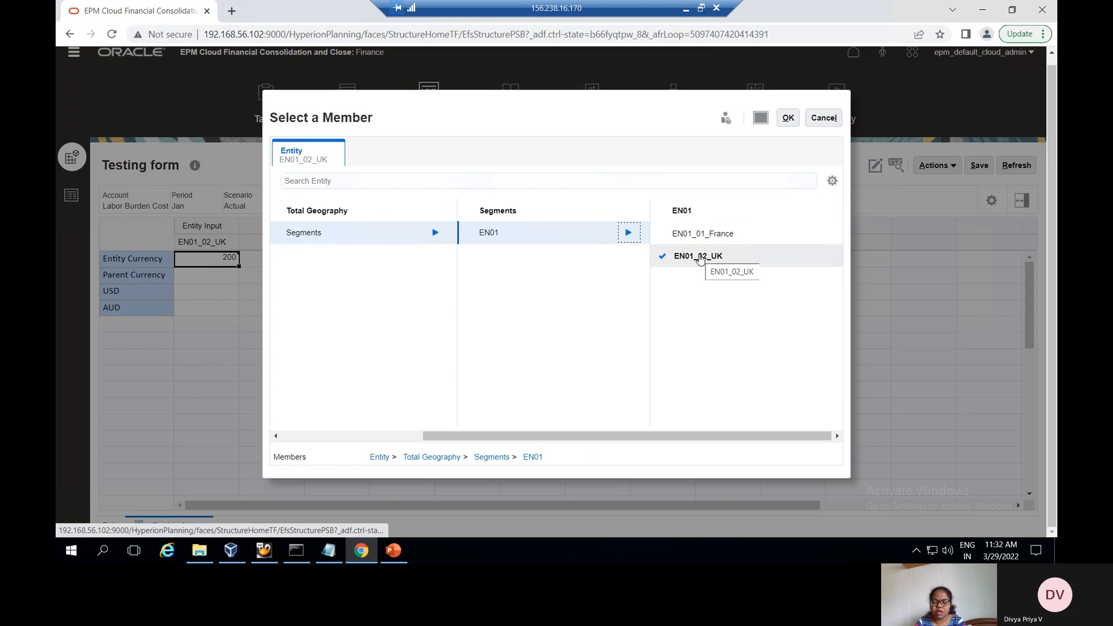
pyautogui.click(700, 259)
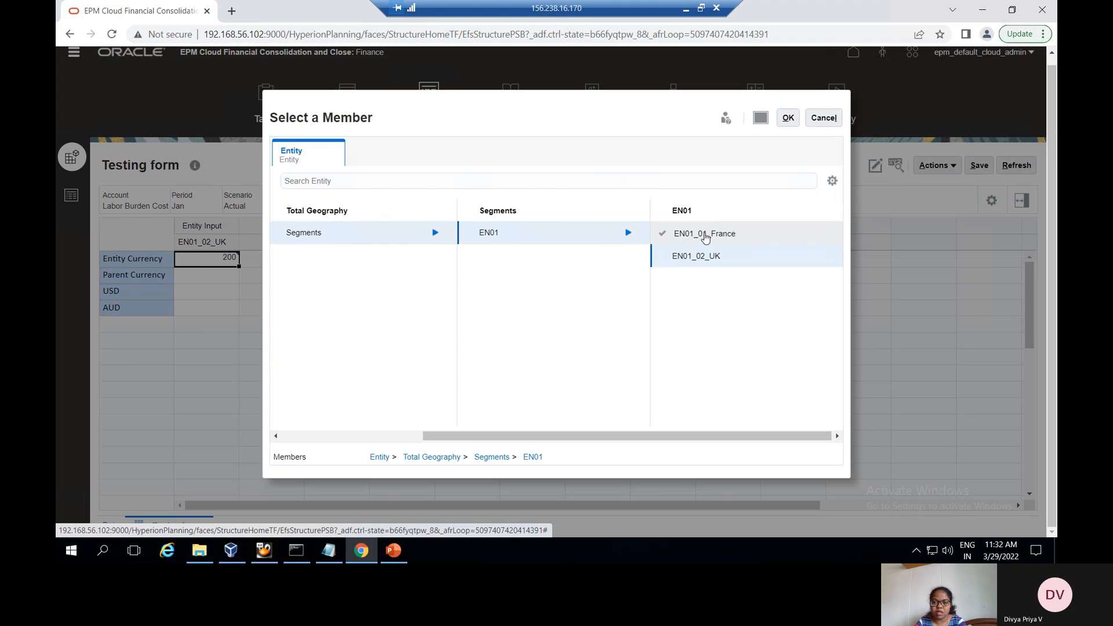
pyautogui.click(704, 238)
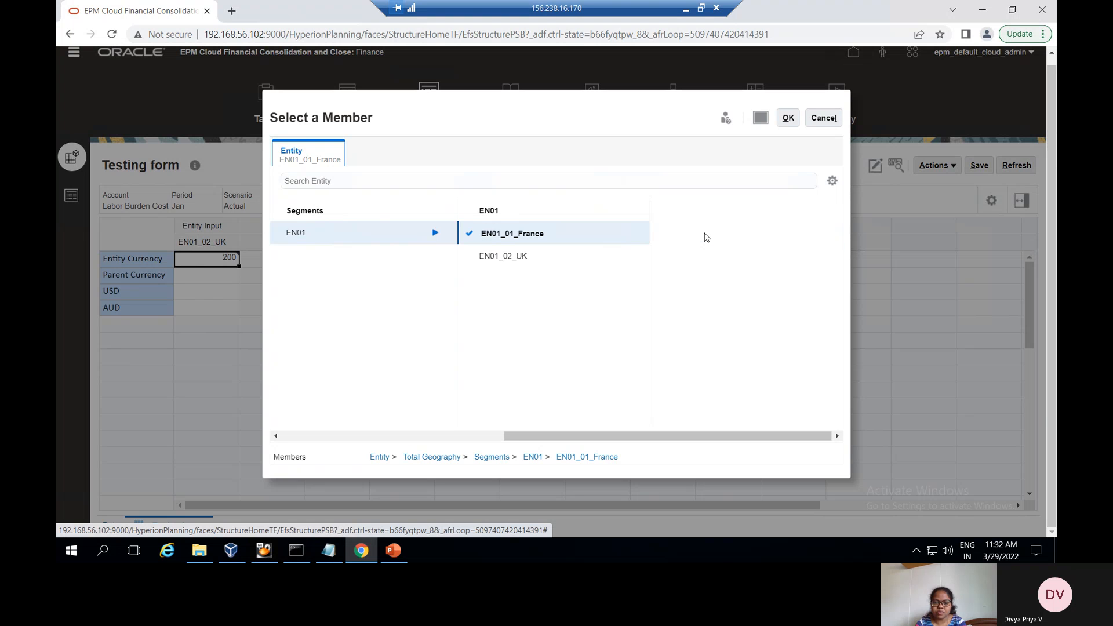
pyautogui.click(789, 122)
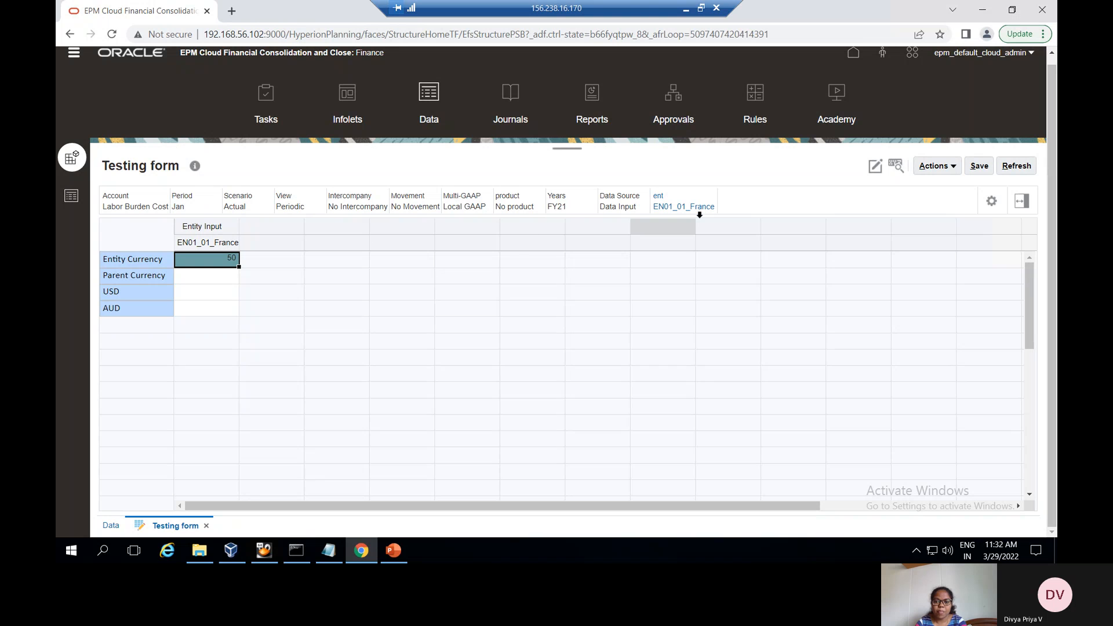
pyautogui.click(394, 551)
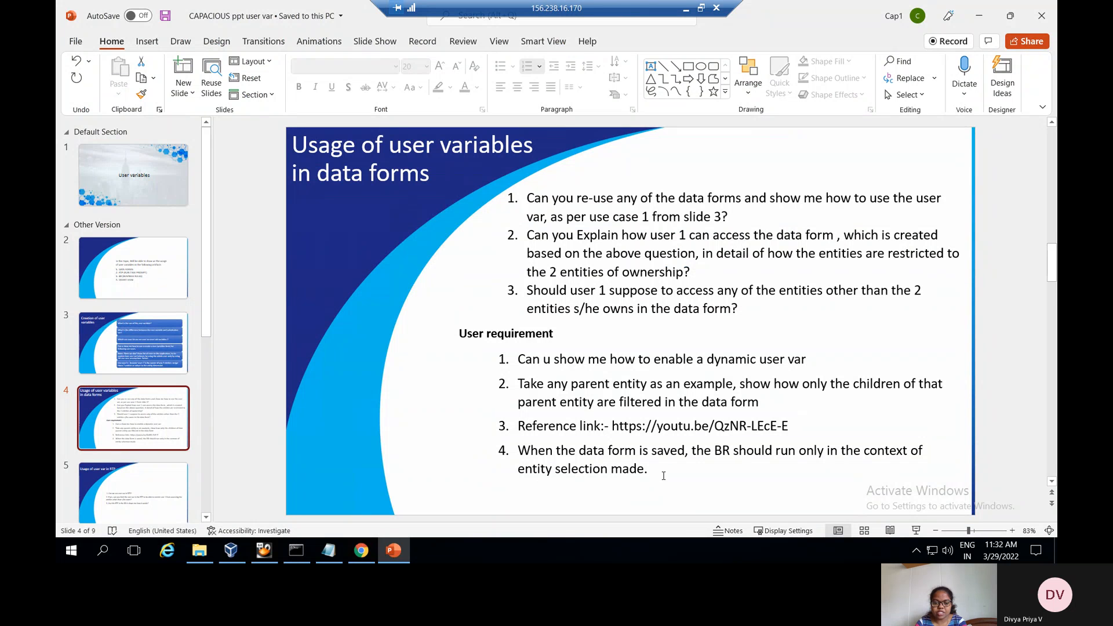
pyautogui.click(367, 557)
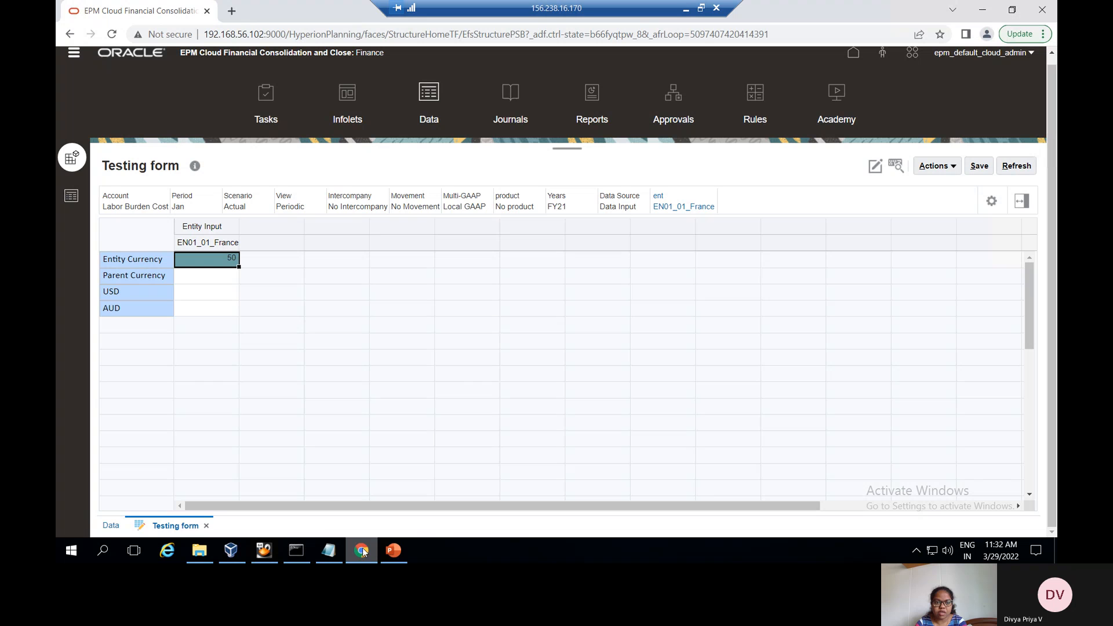
# Edit the Testing form in My Folder so the Translate and Consolidate rules use members on form
pyautogui.click(74, 58)
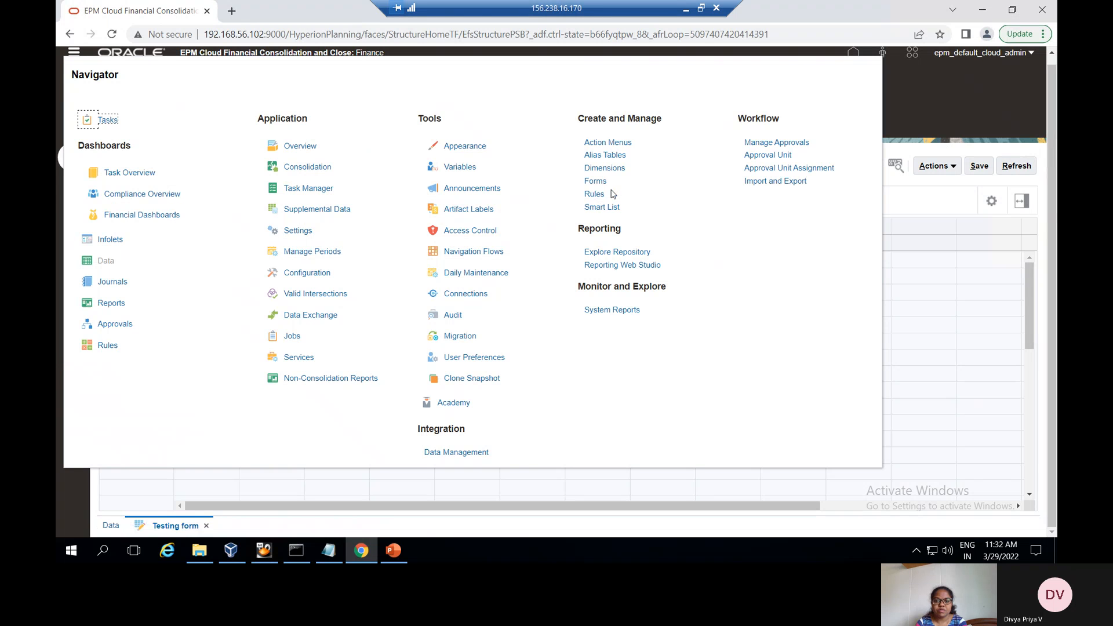
pyautogui.click(595, 182)
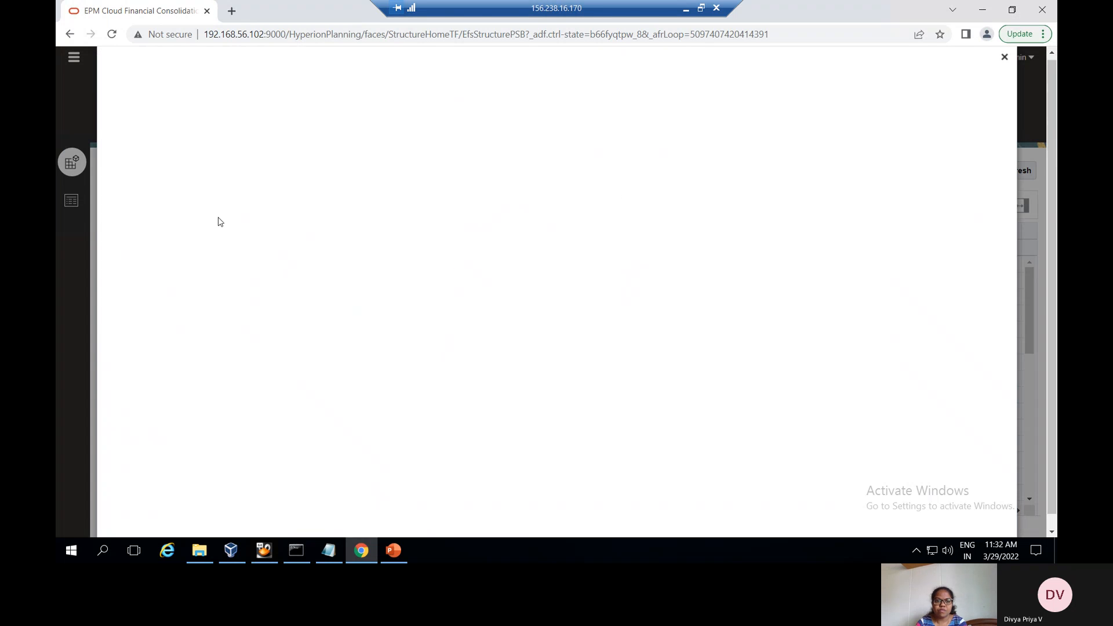
pyautogui.click(110, 110)
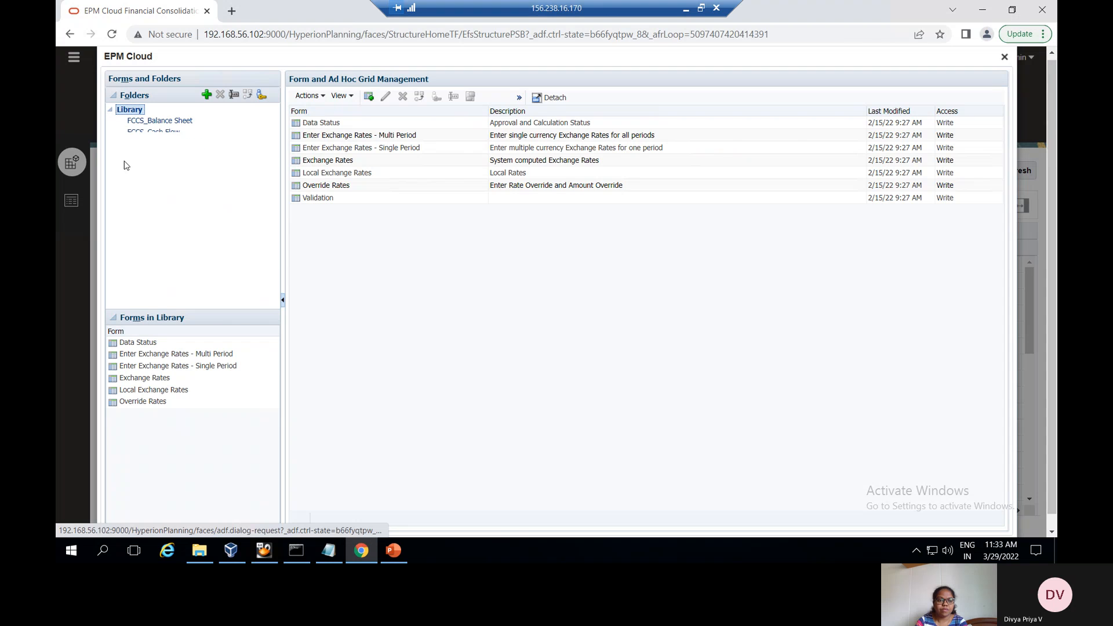
pyautogui.click(152, 155)
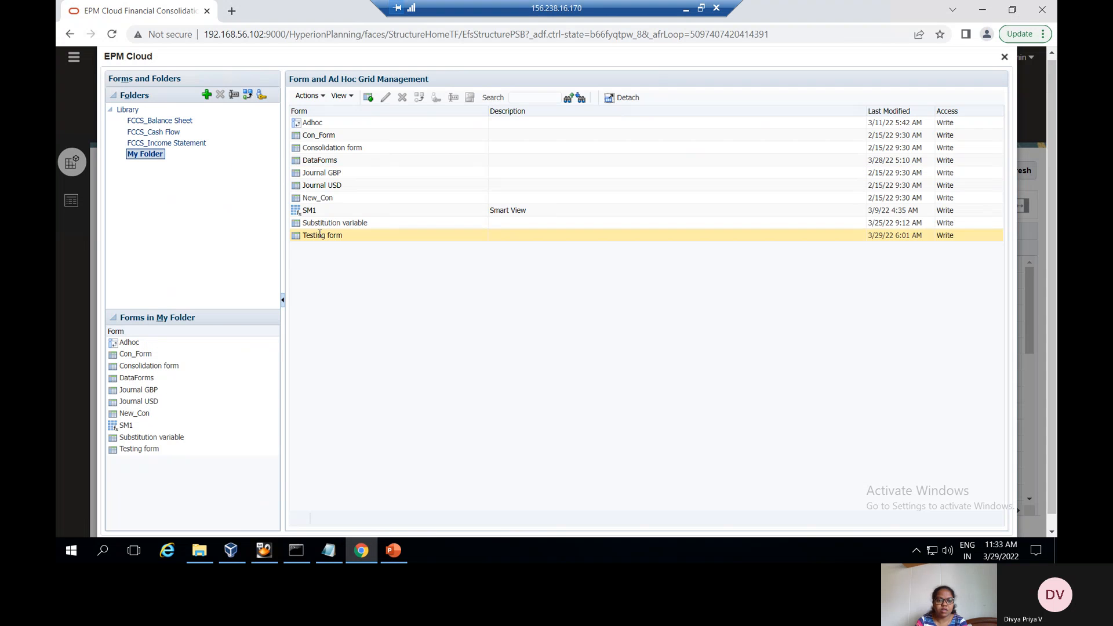
pyautogui.click(385, 98)
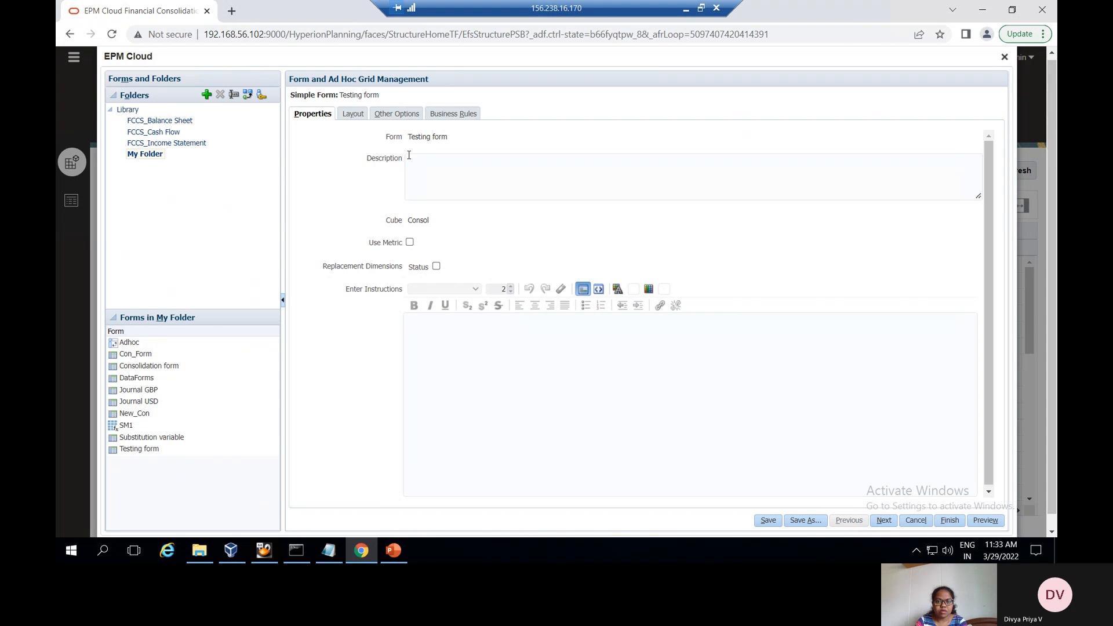
pyautogui.click(453, 113)
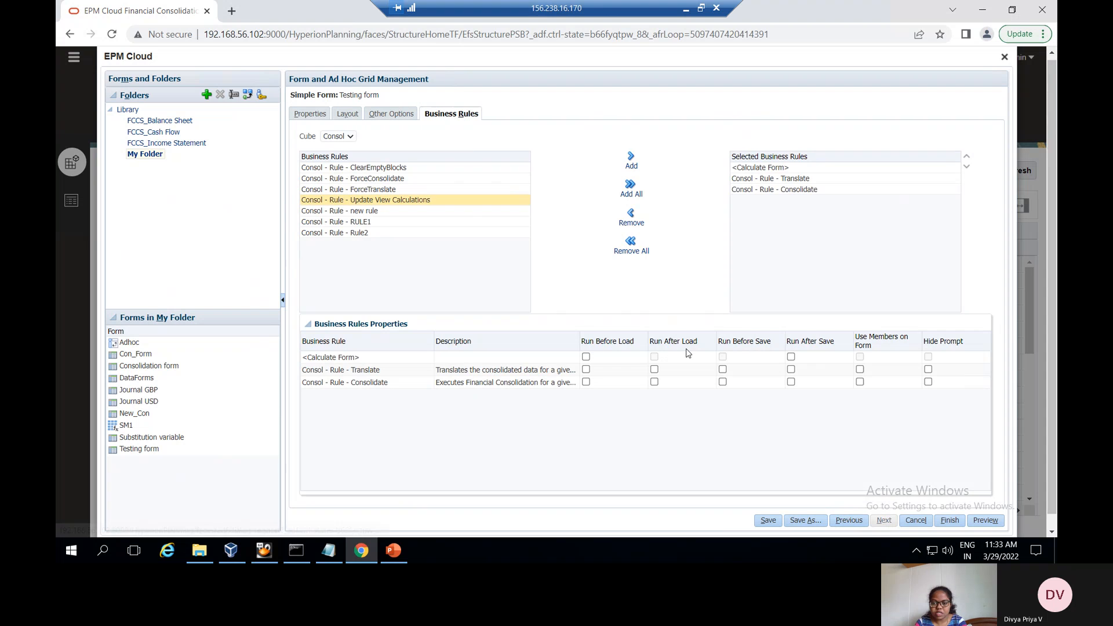
pyautogui.click(859, 369)
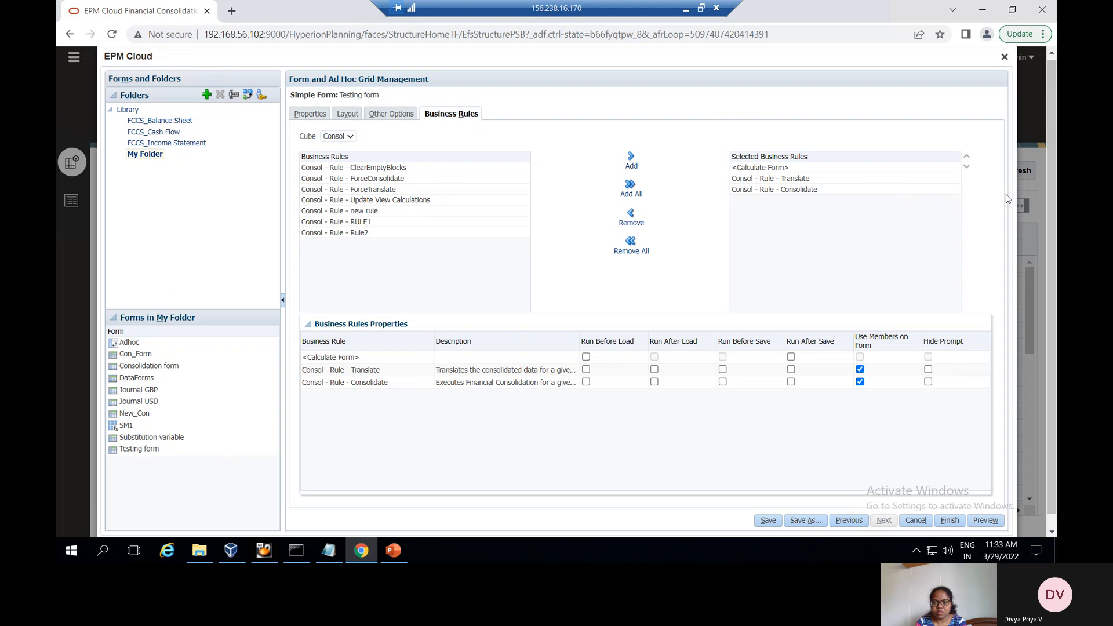
pyautogui.click(1003, 58)
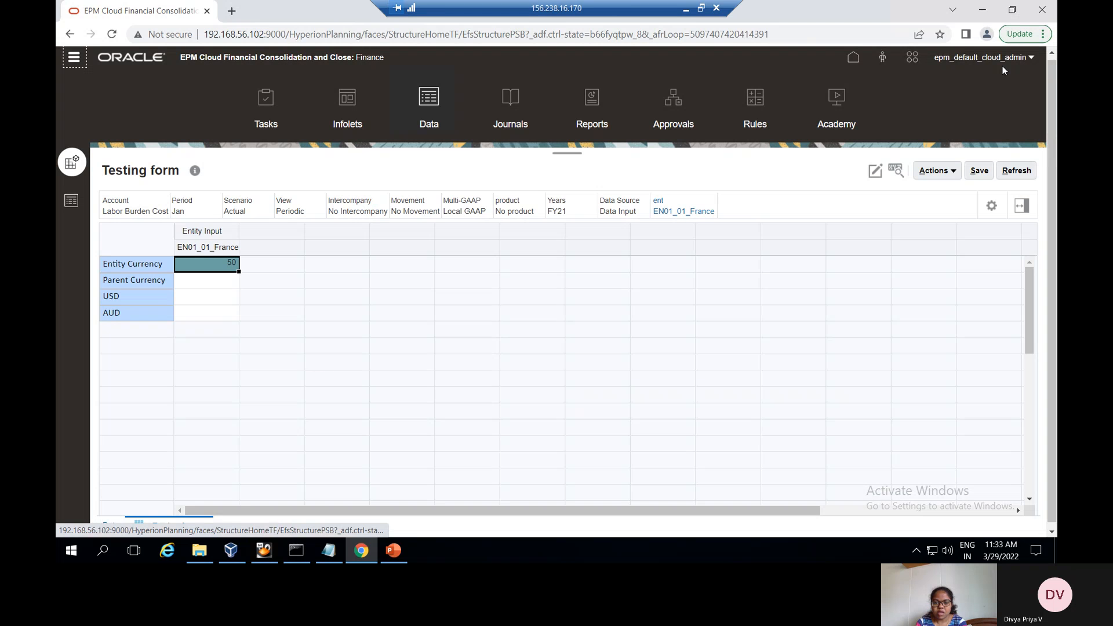
# Switch to PowerPoint slide 5, 'Usage of user var in RTP'
pyautogui.click(363, 542)
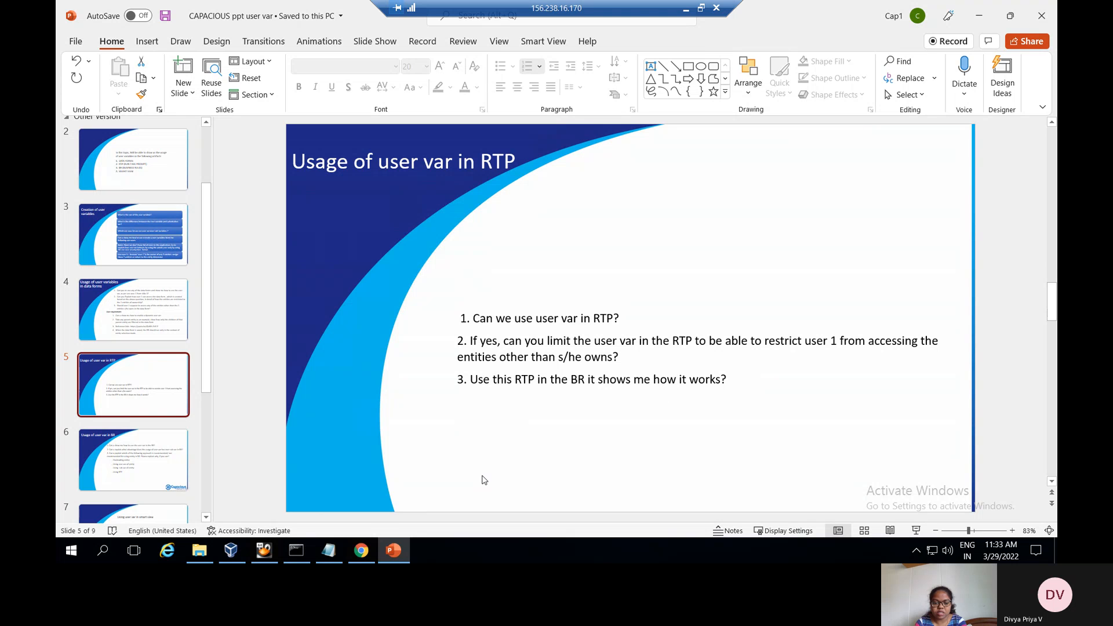
# Open Calculation Manager from Navigator > Rules, maximize it, and launch Actions > Variable Designer
pyautogui.click(362, 550)
pyautogui.click(72, 58)
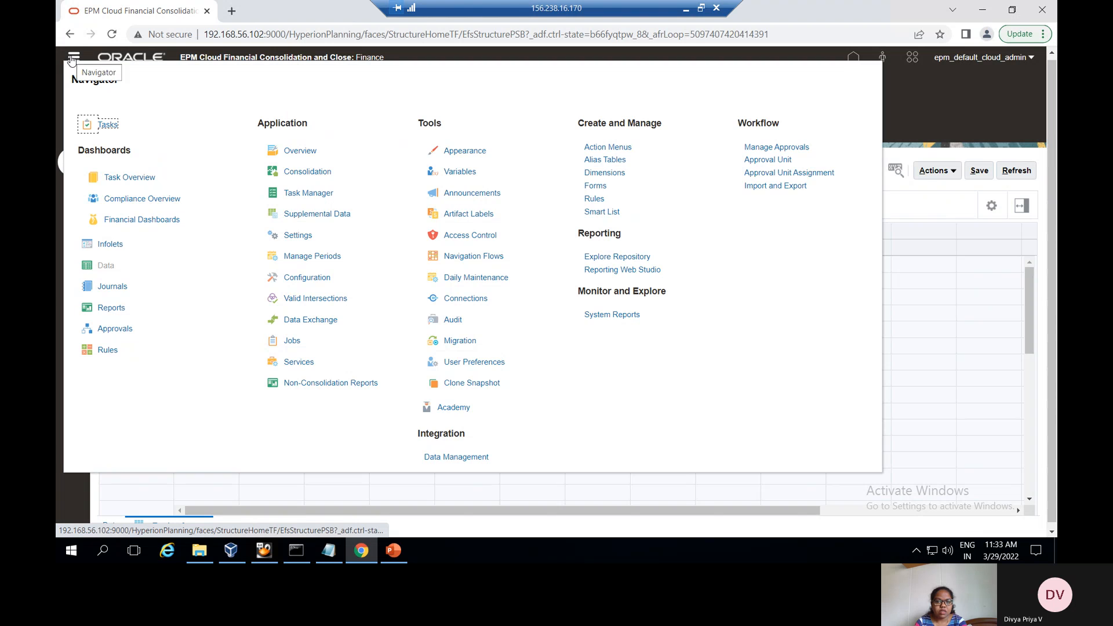
pyautogui.click(595, 198)
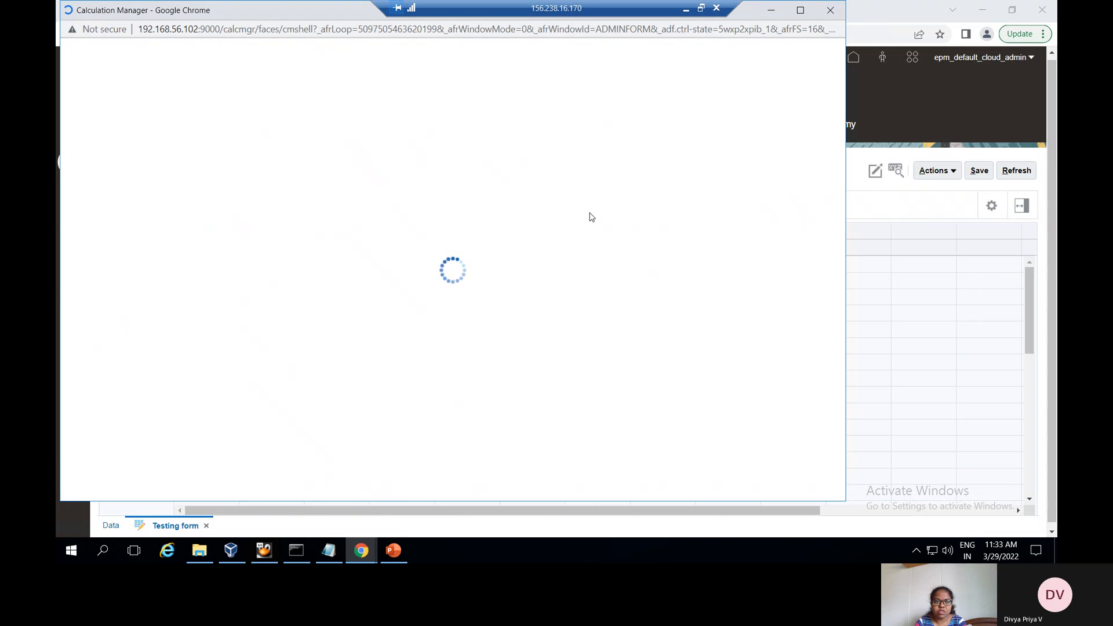
pyautogui.click(800, 11)
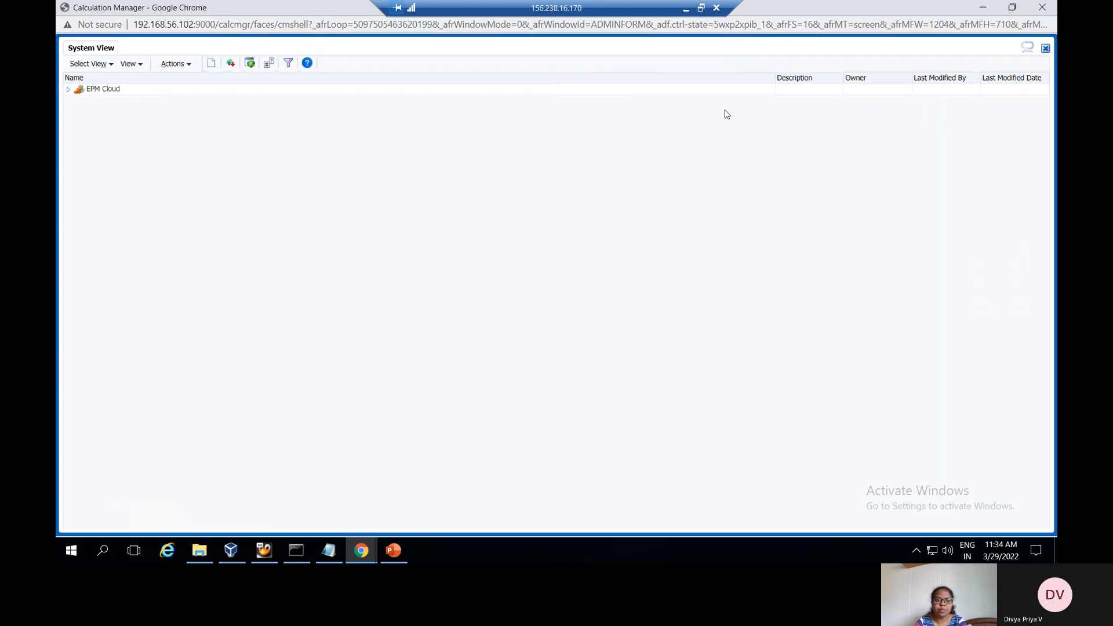
pyautogui.click(177, 64)
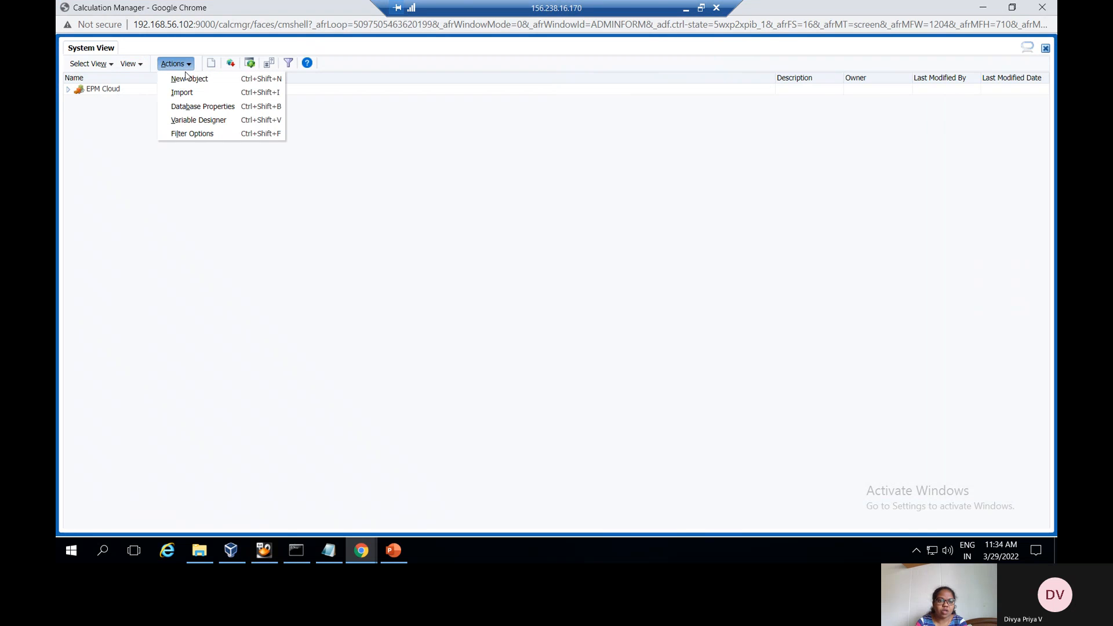
pyautogui.click(195, 120)
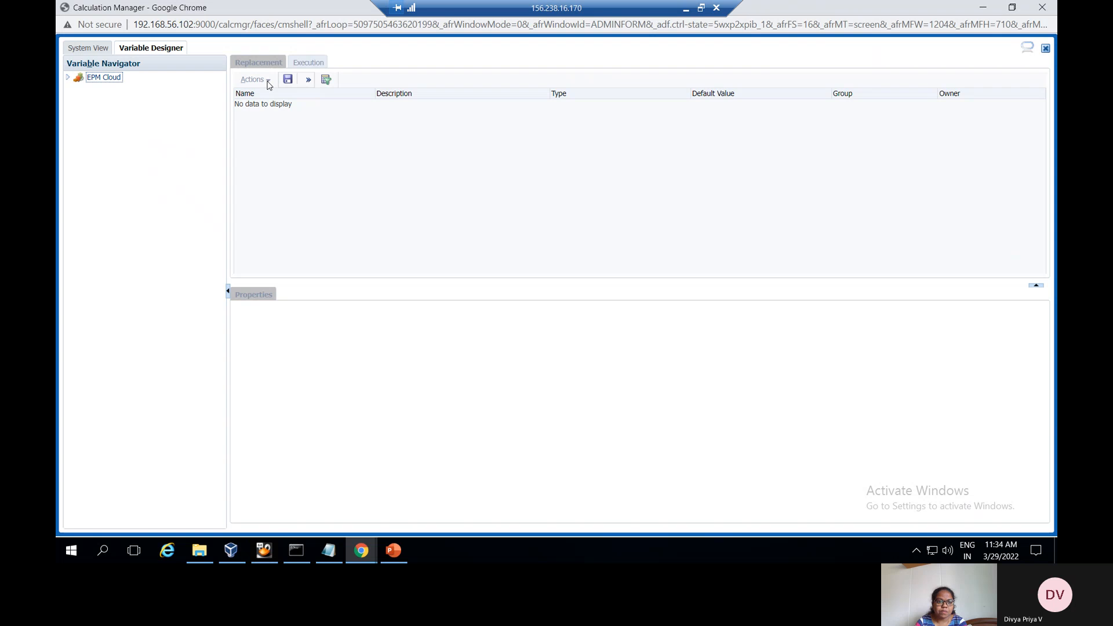
# Browse to the <Global> variables (rtp_month, rtp_year) and add a new global variable
pyautogui.click(68, 77)
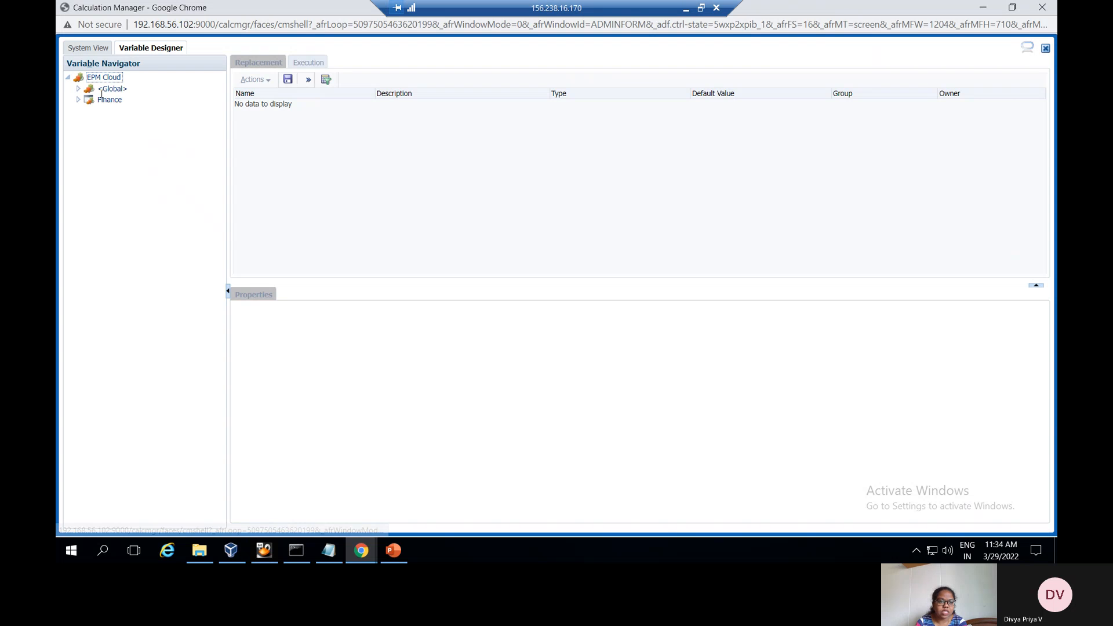
pyautogui.click(89, 89)
pyautogui.click(83, 100)
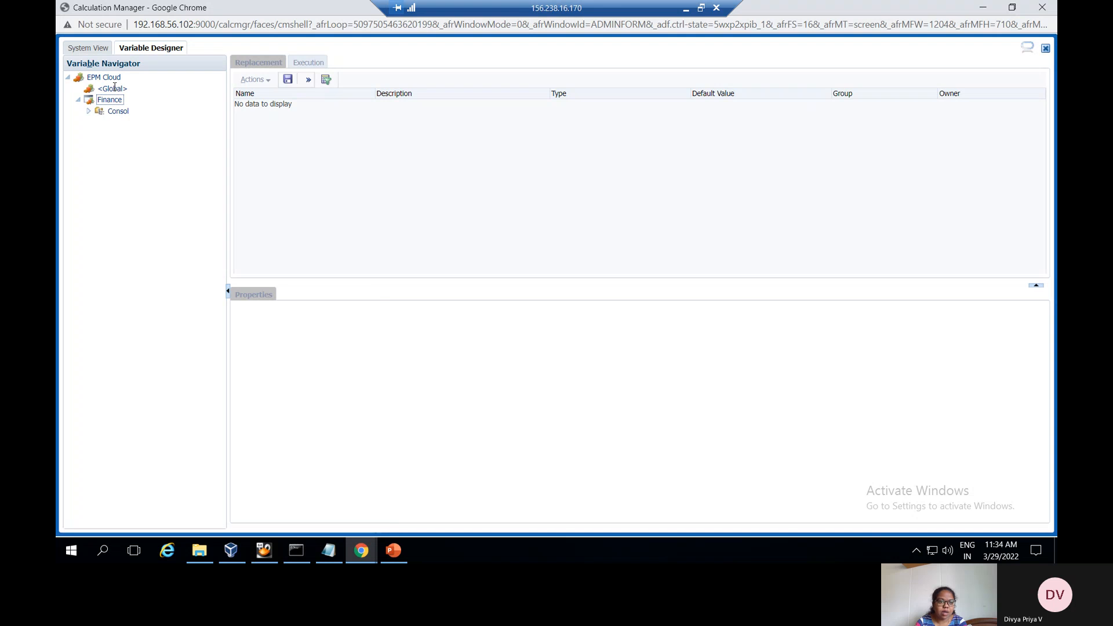
pyautogui.click(96, 112)
pyautogui.click(110, 89)
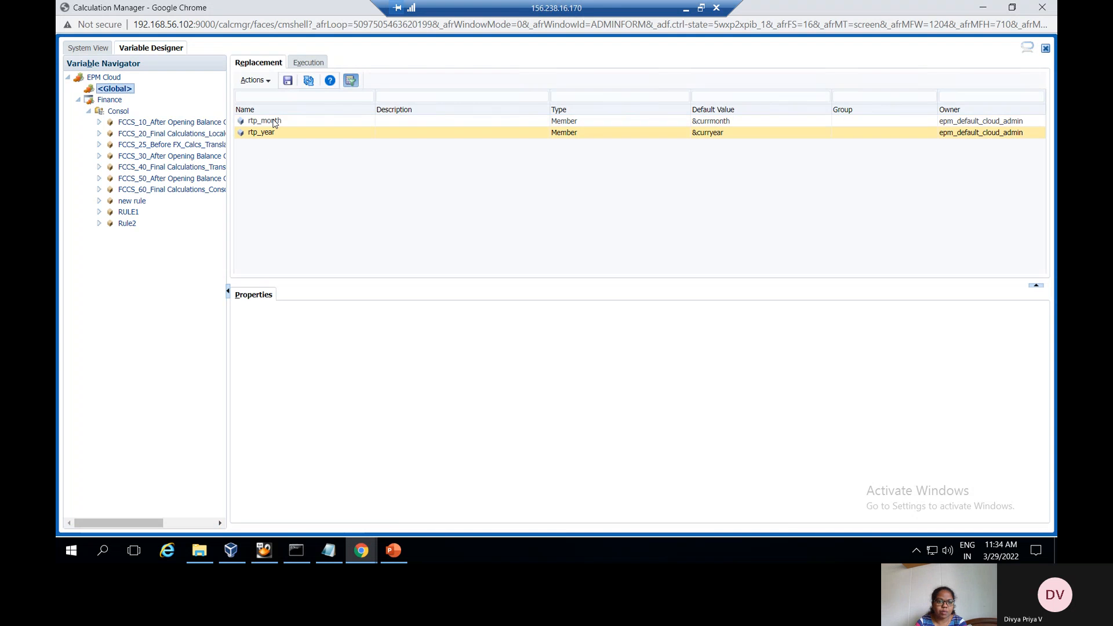
pyautogui.click(255, 80)
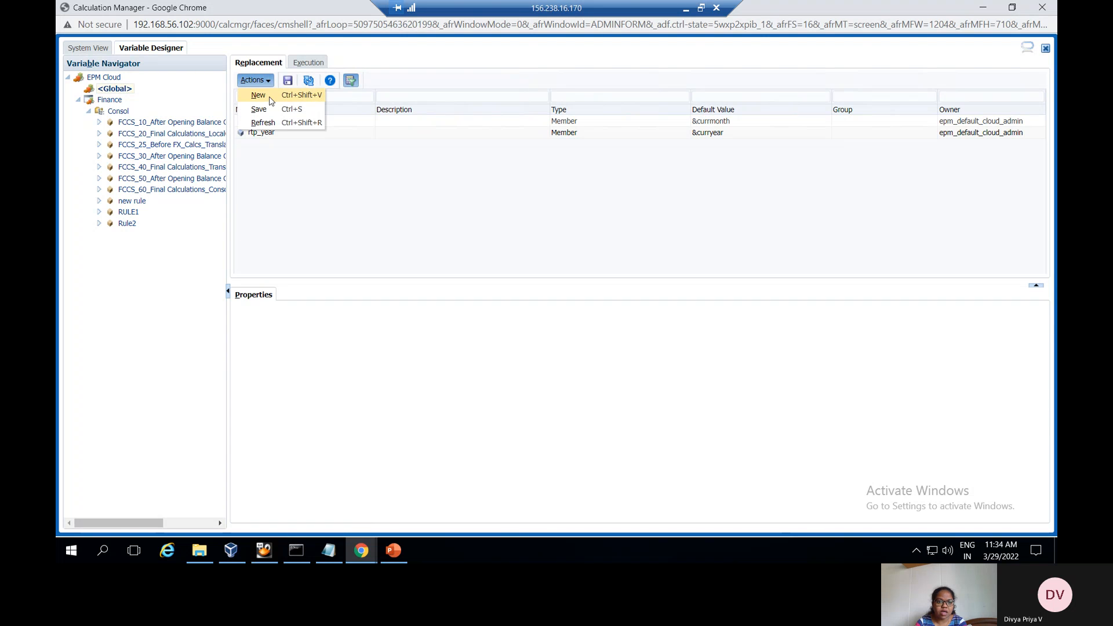
pyautogui.click(258, 95)
# Name the new variable rtp_ent, with Member type on the Entity dimension
pyautogui.click(291, 332)
pyautogui.write('rtp')
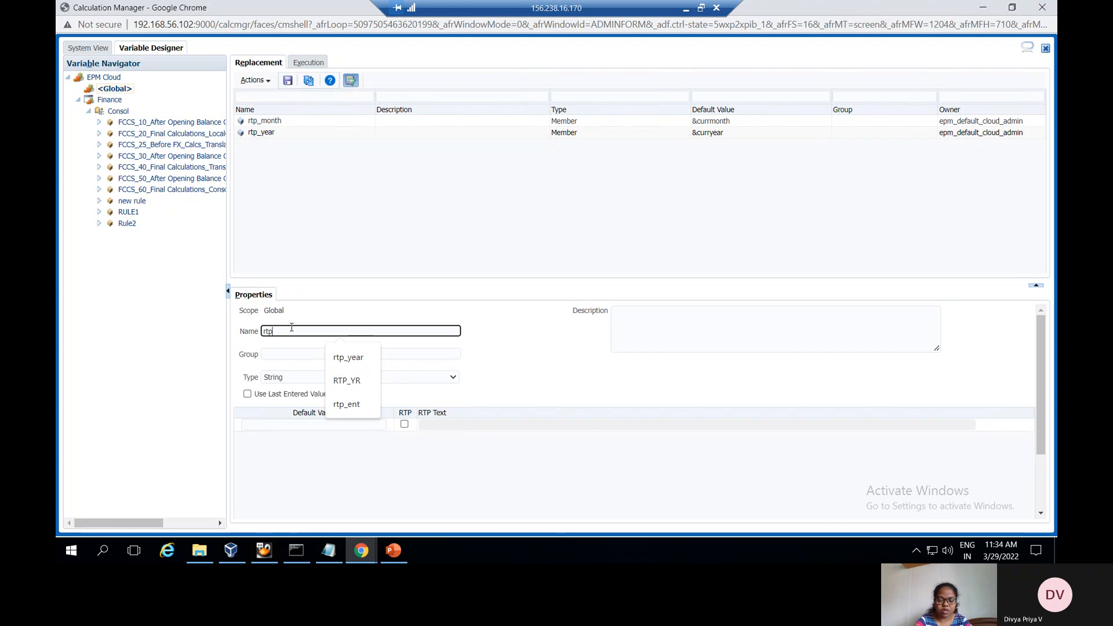
pyautogui.write('_ent')
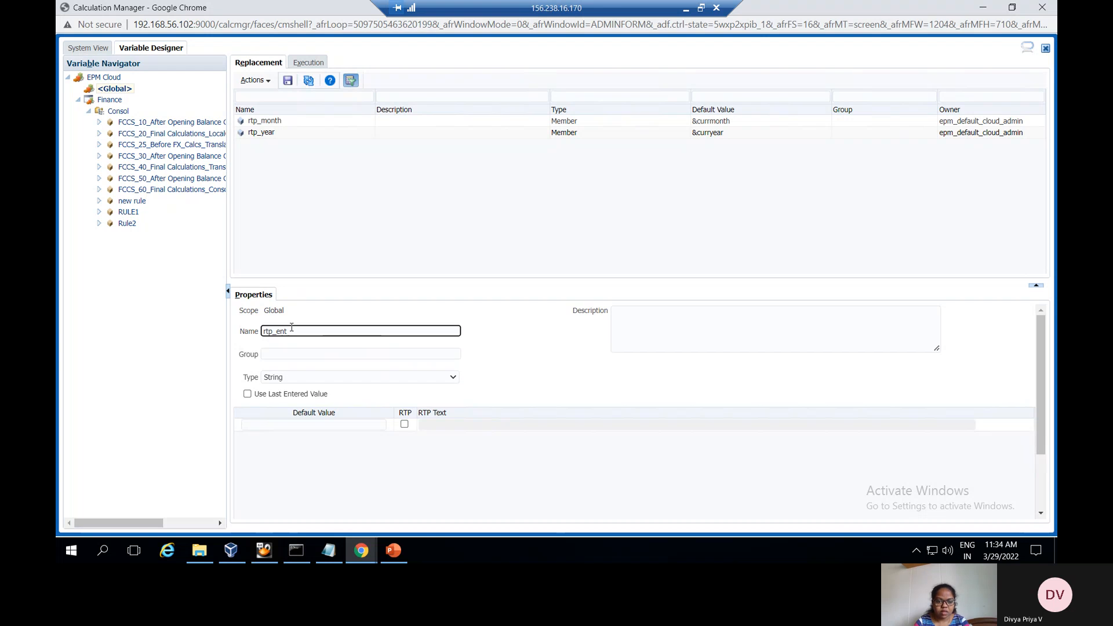
pyautogui.click(306, 381)
pyautogui.click(311, 435)
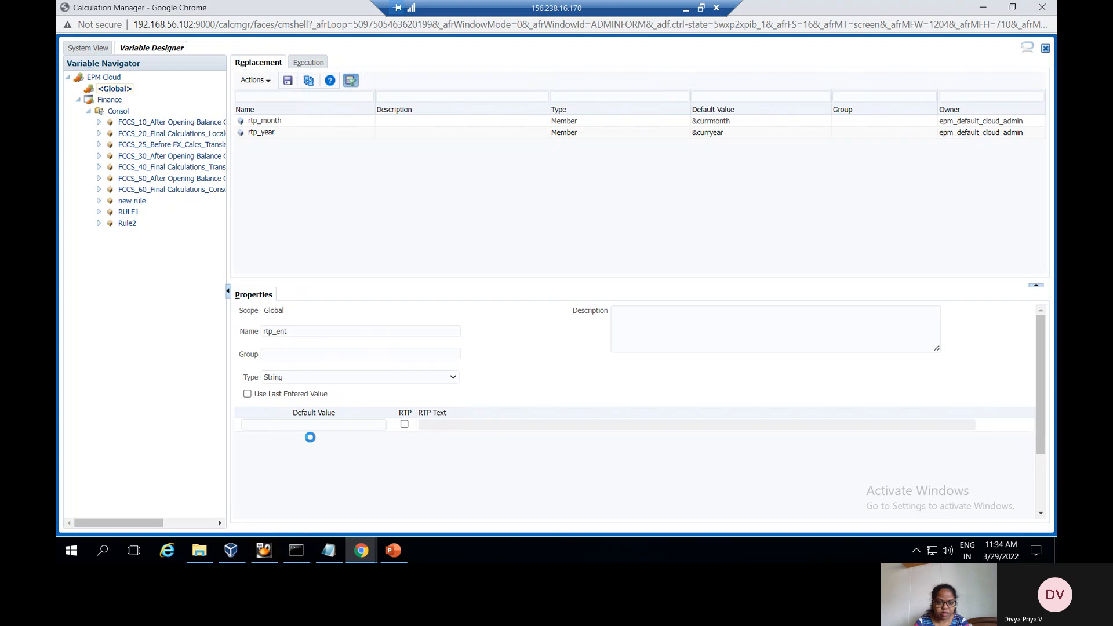
pyautogui.click(317, 426)
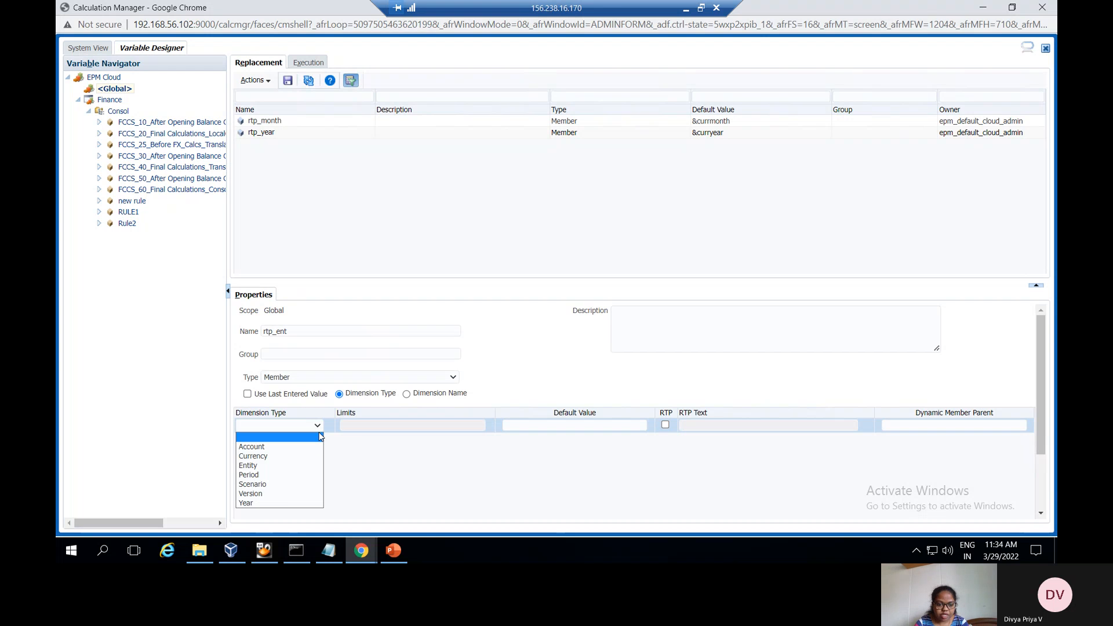
pyautogui.click(284, 465)
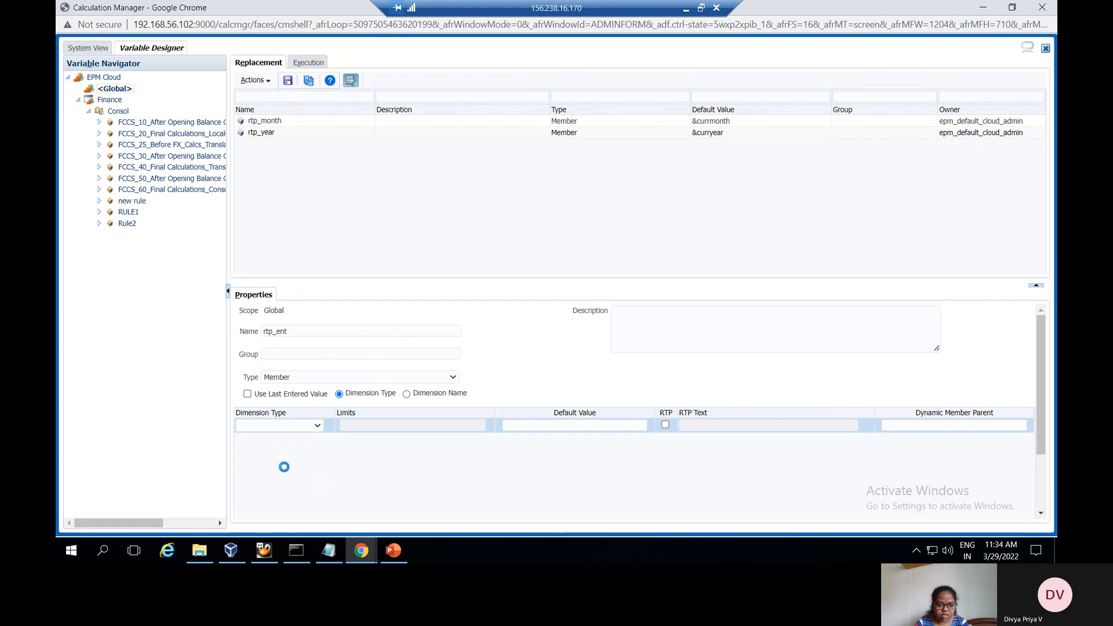
# Make rtp_ent a runtime prompt limited to &ent, defaulting to &ent, text 'select the entity', and save
pyautogui.click(666, 427)
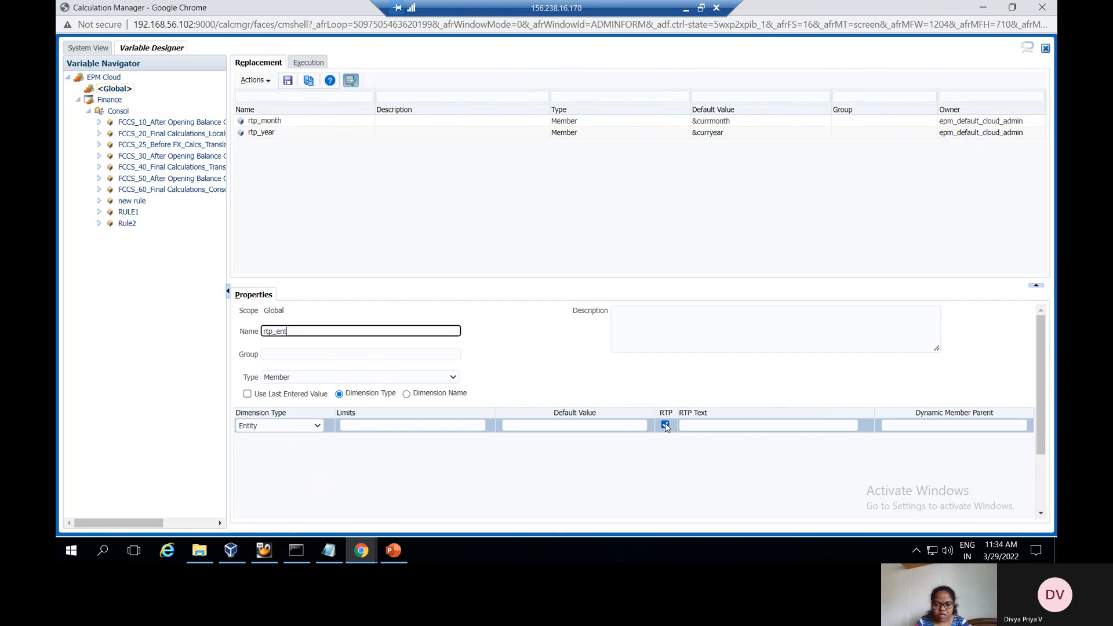
pyautogui.click(419, 426)
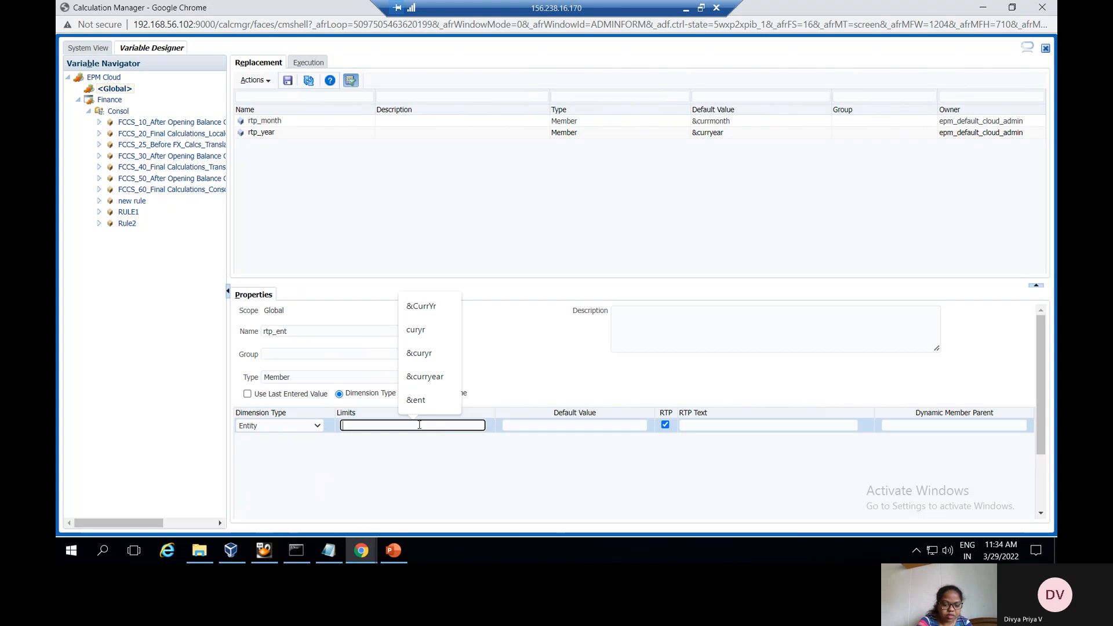
pyautogui.write('&ent')
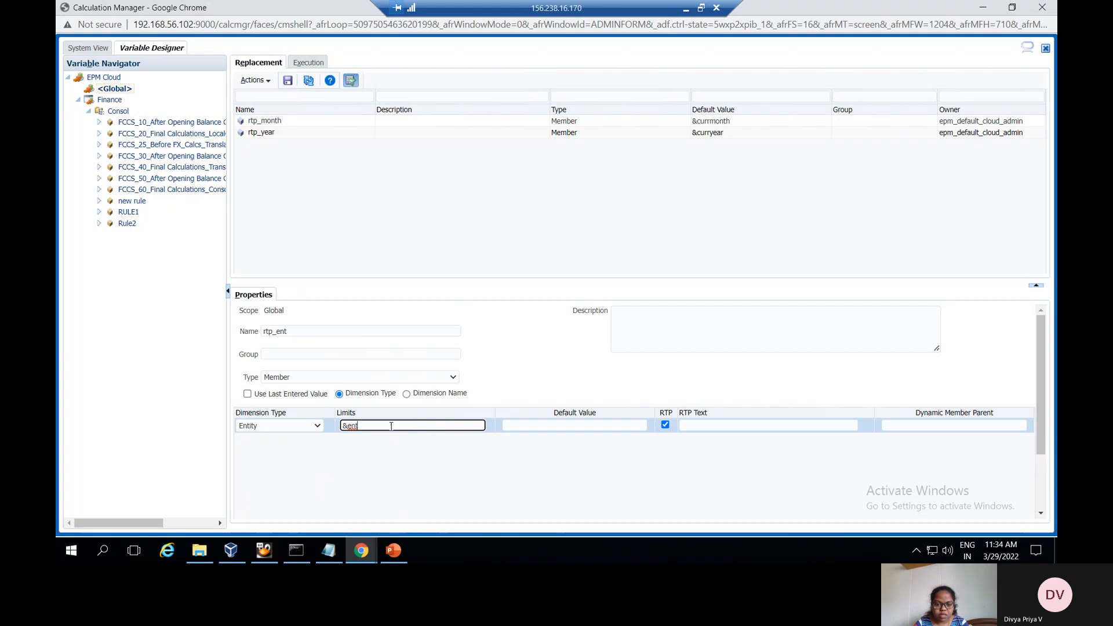
pyautogui.moveTo(359, 426); pyautogui.dragTo(341, 428)
pyautogui.hotkey('ctrl', 'c')
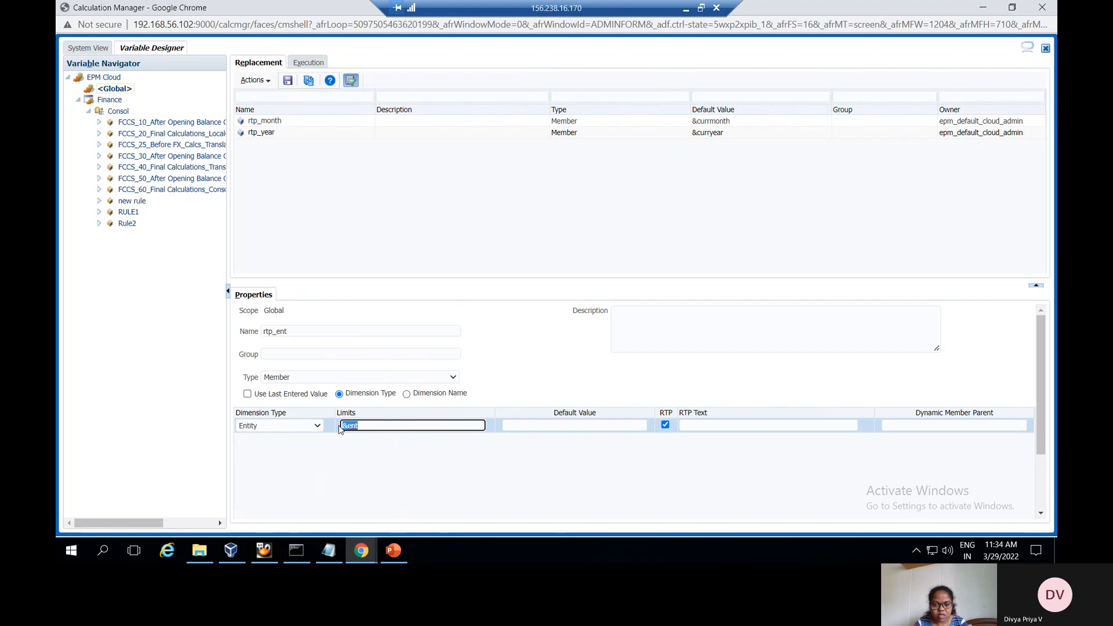
pyautogui.click(548, 426)
pyautogui.hotkey('ctrl', 'v')
pyautogui.rightClick(548, 426)
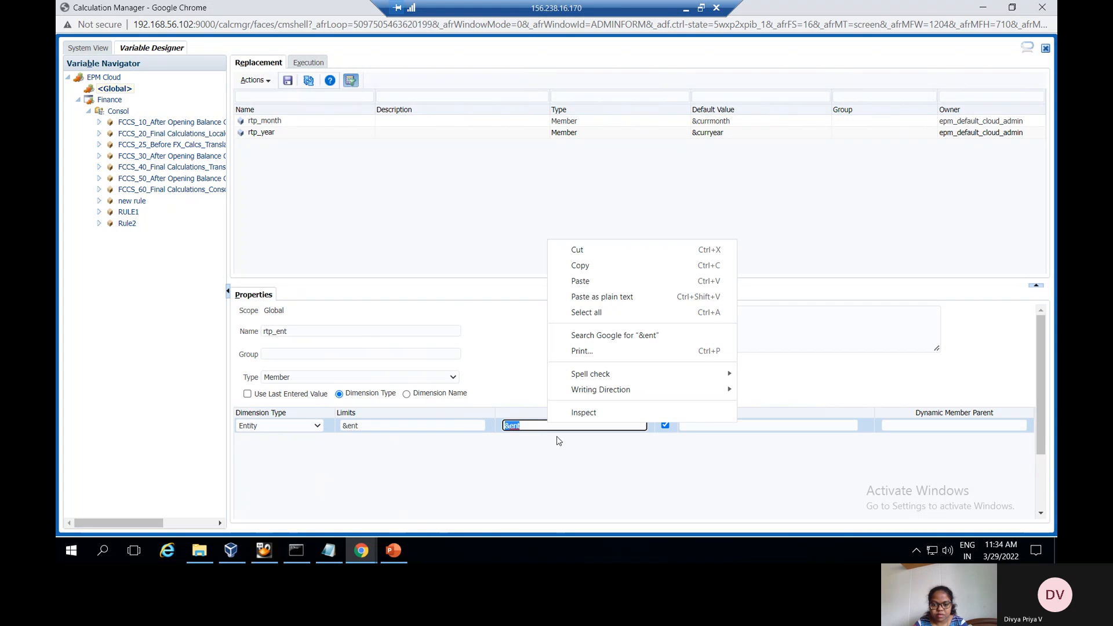
pyautogui.click(641, 450)
pyautogui.click(719, 427)
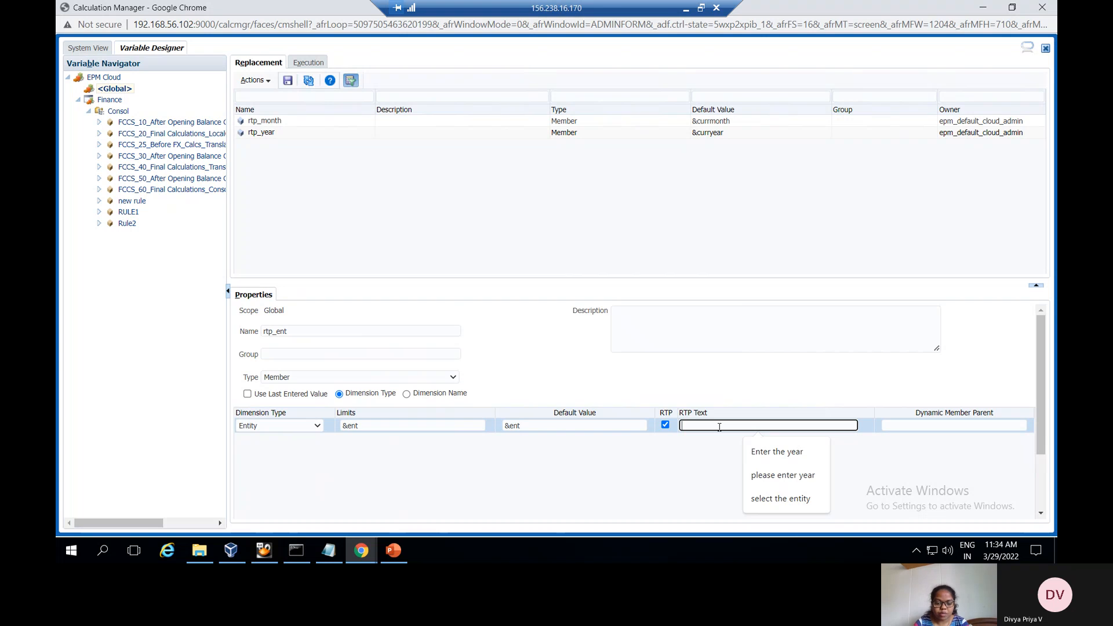
pyautogui.write('select the')
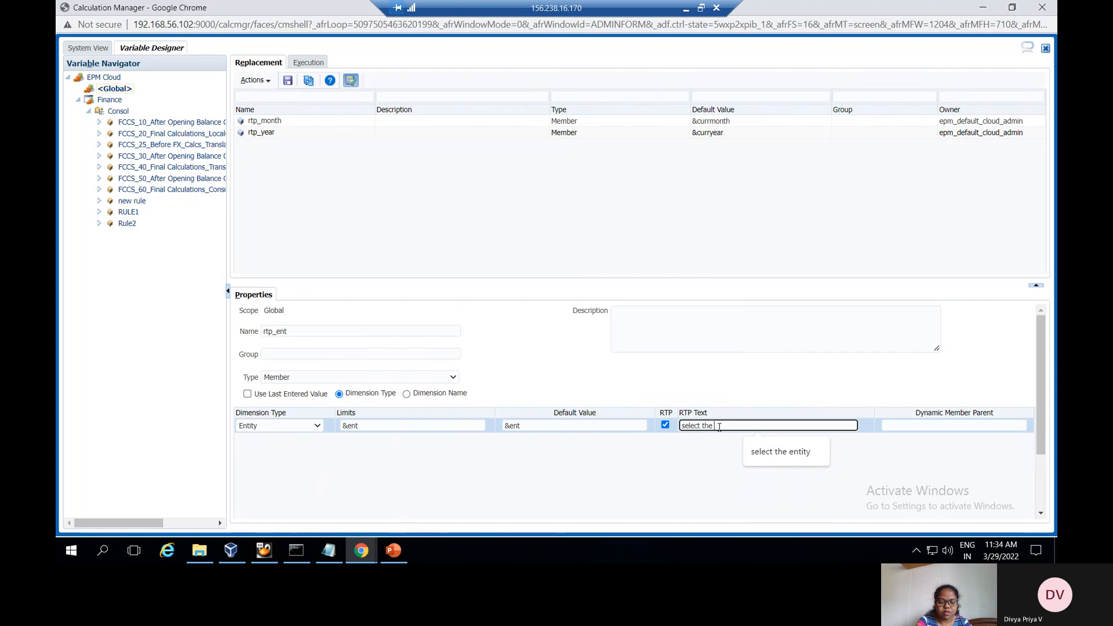
pyautogui.write(' entity')
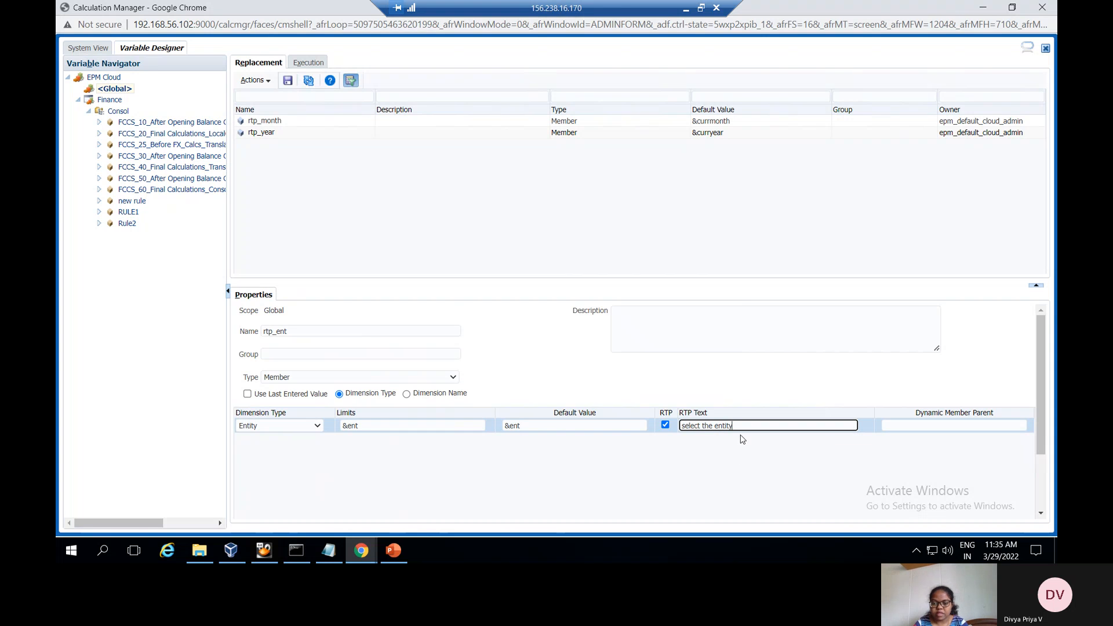
pyautogui.click(288, 82)
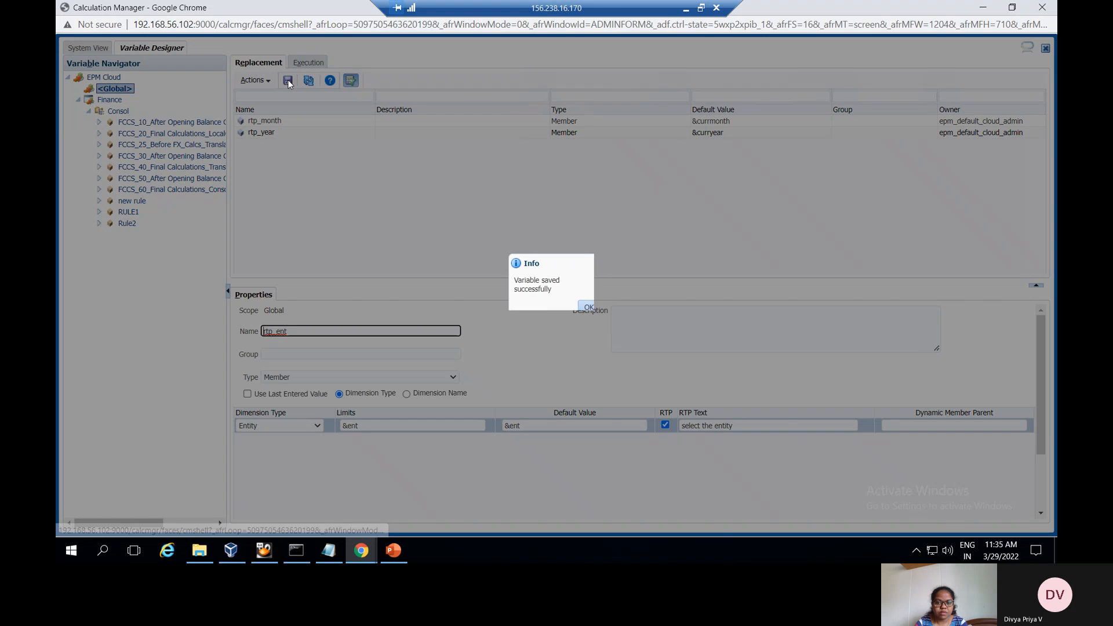
# Acknowledge the save, then in System View expand EPM Cloud > Finance > Consol > Rules and select Rule2
pyautogui.click(589, 308)
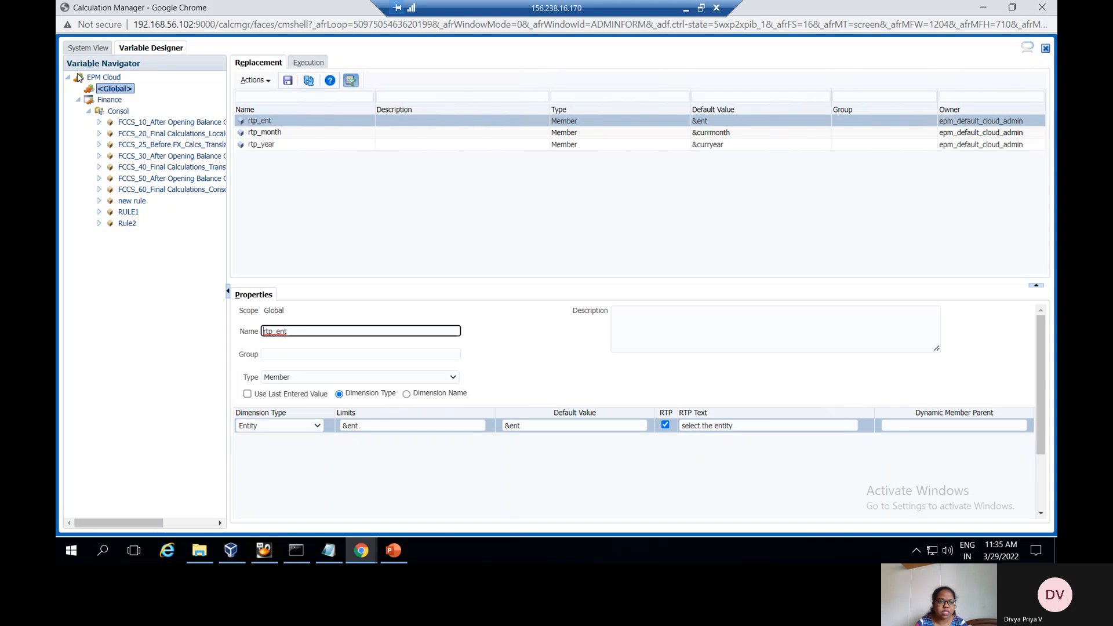
pyautogui.click(93, 50)
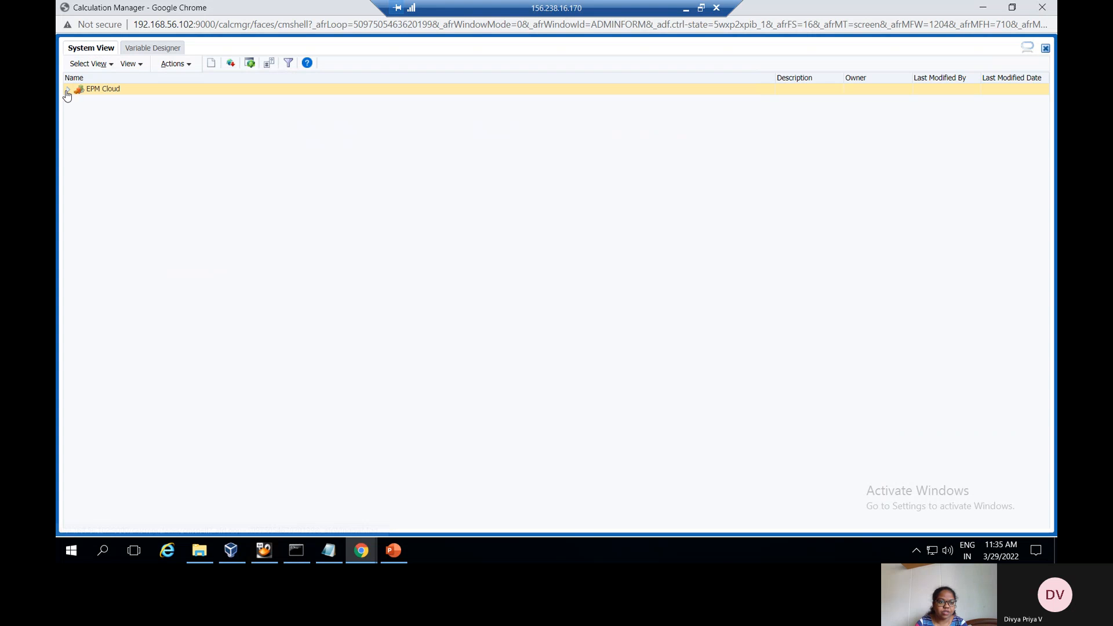
pyautogui.click(68, 91)
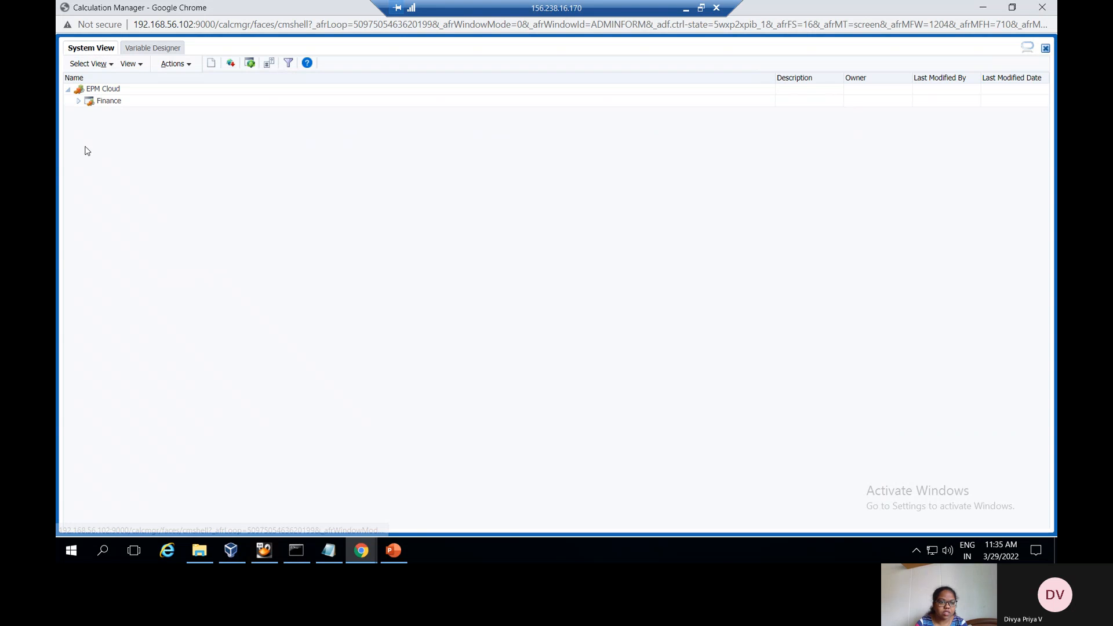
pyautogui.click(78, 101)
pyautogui.click(91, 113)
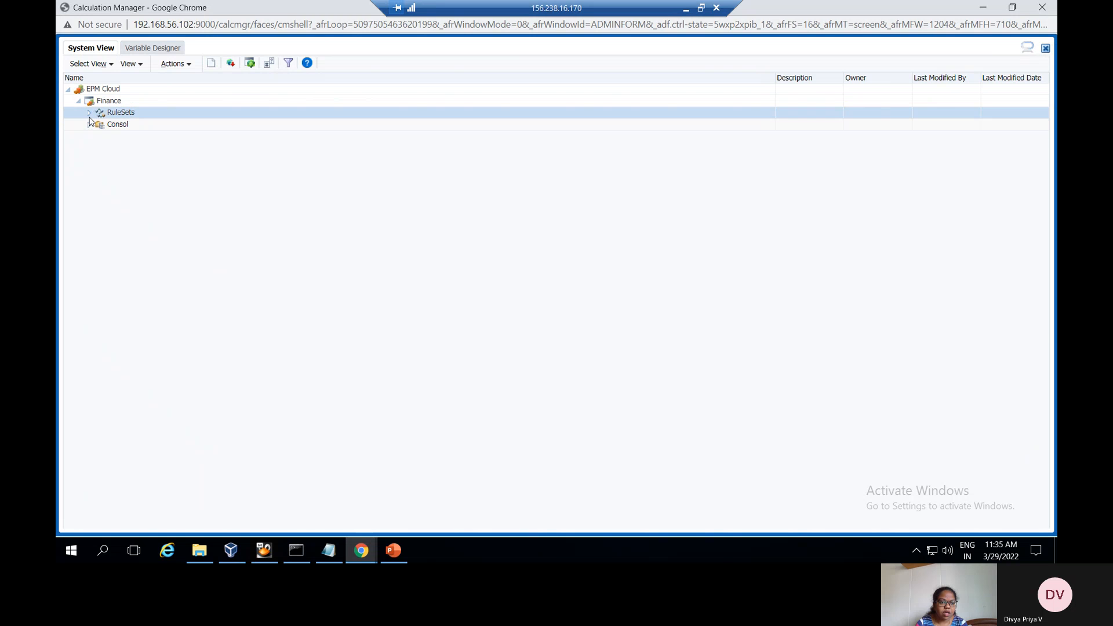
pyautogui.click(89, 126)
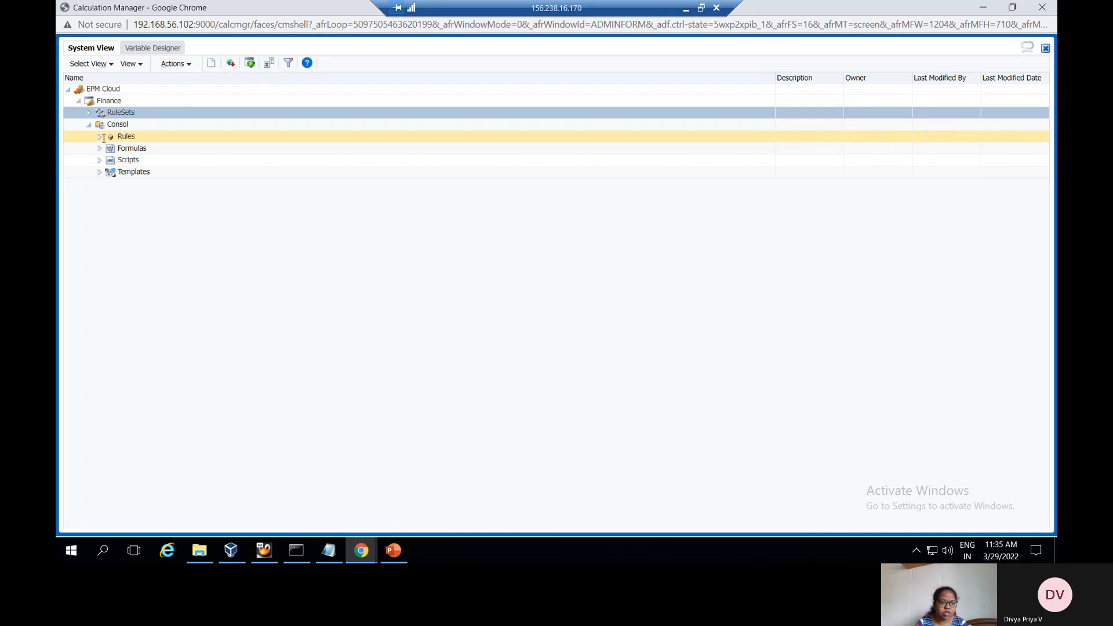
pyautogui.click(99, 137)
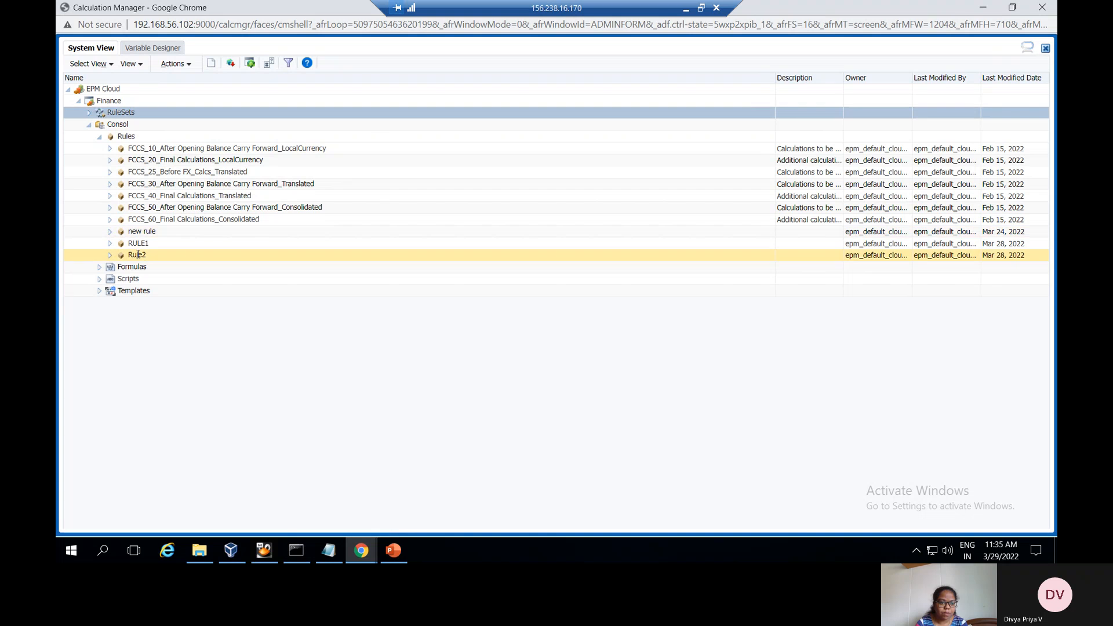
pyautogui.click(138, 255)
# Write a FIX()/ENDFIX block in Rule2's script and paste a second copy below it
pyautogui.doubleClick(138, 255)
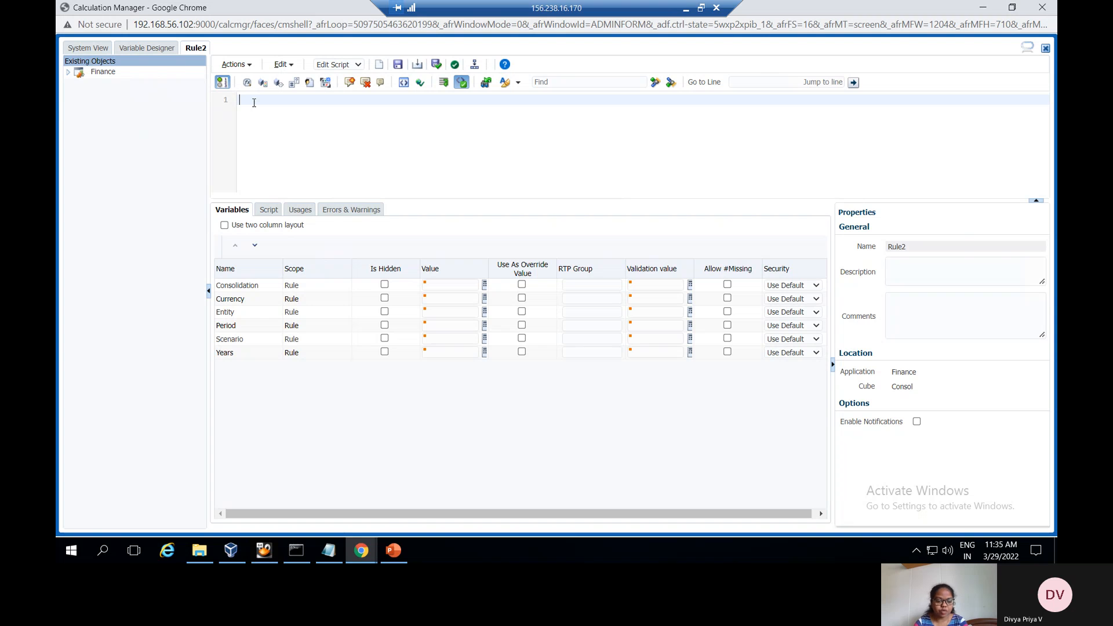
pyautogui.write('Fix')
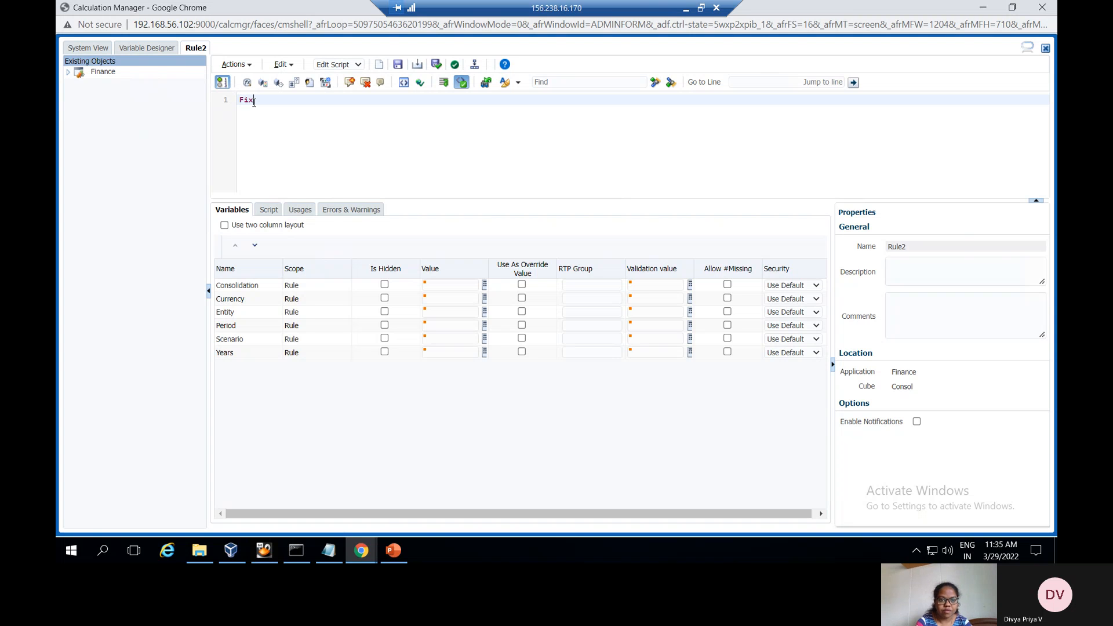
pyautogui.write('IX')
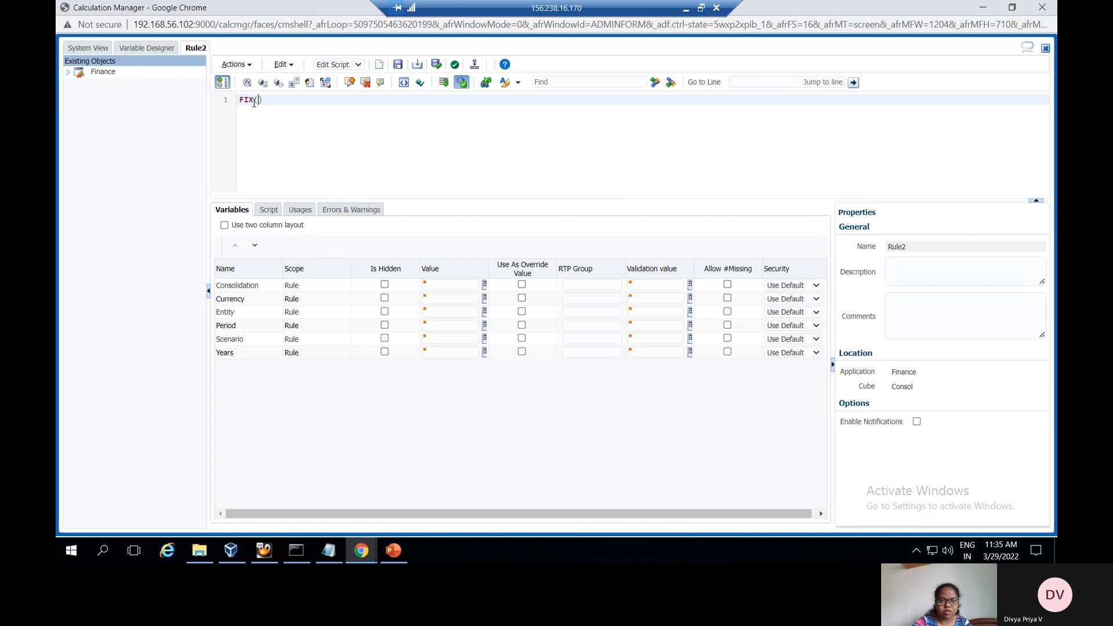
pyautogui.write('()')
pyautogui.press('Return')
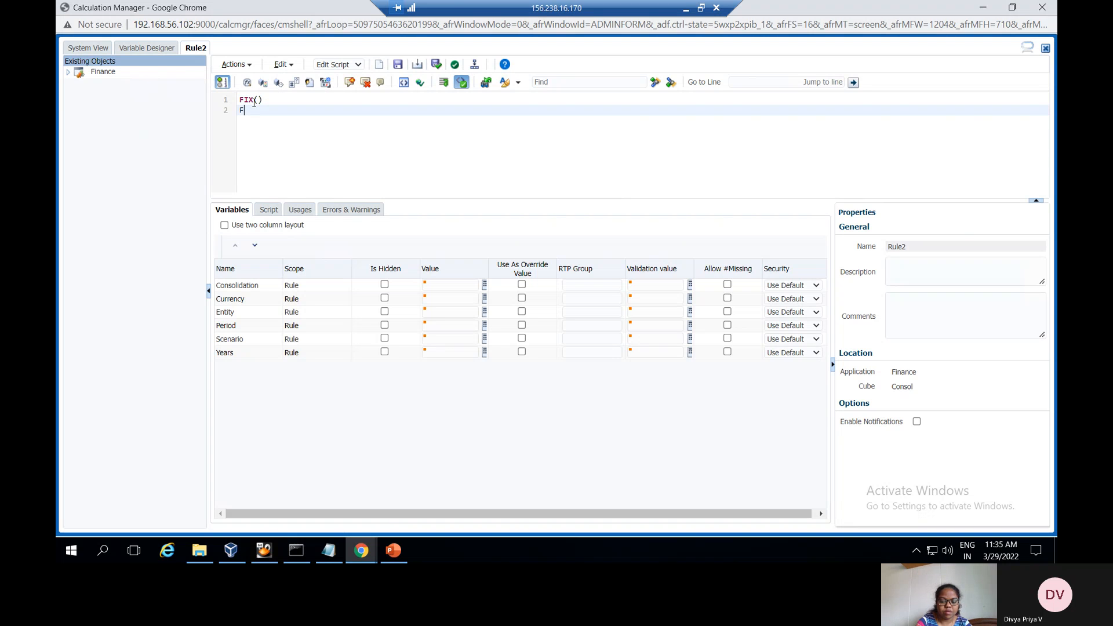
pyautogui.write('E')
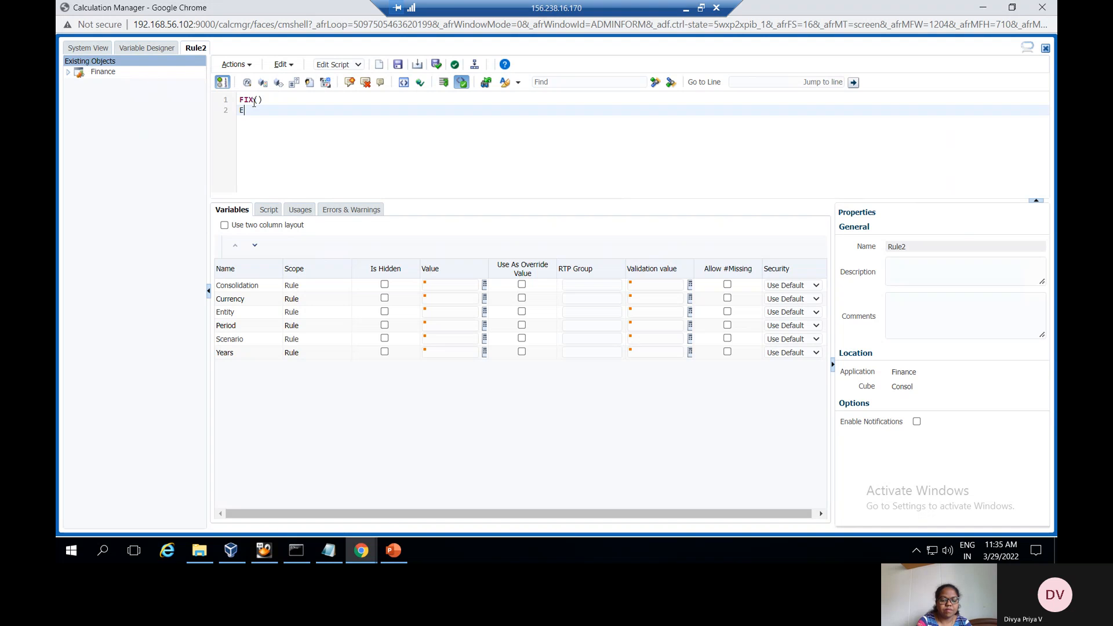
pyautogui.write('NDFIX')
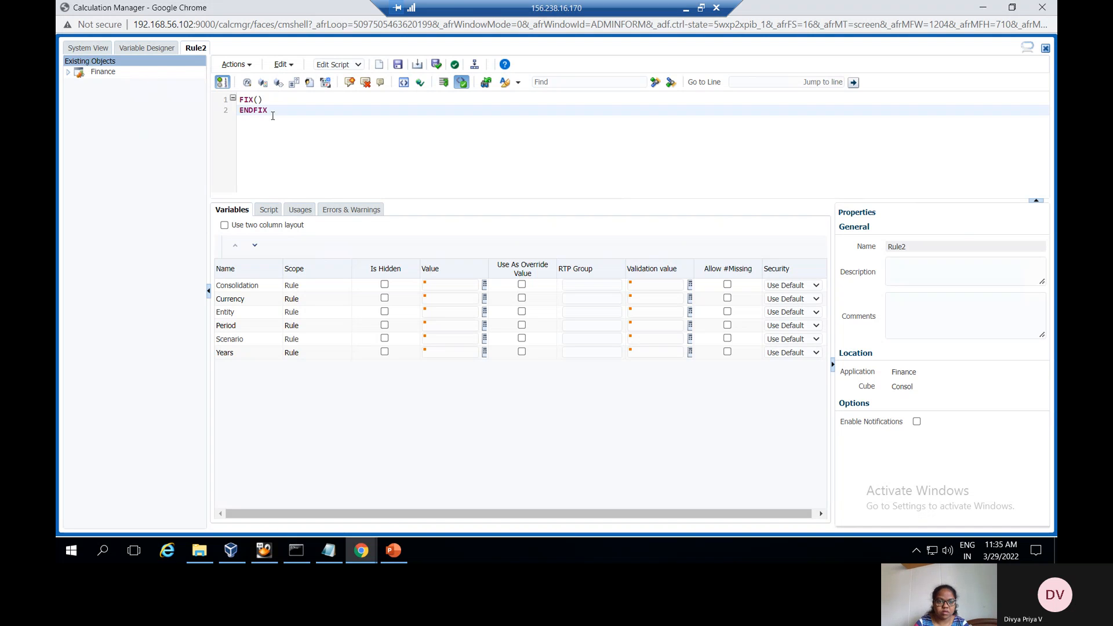
pyautogui.moveTo(274, 114); pyautogui.dragTo(243, 100)
pyautogui.hotkey('ctrl', 'c')
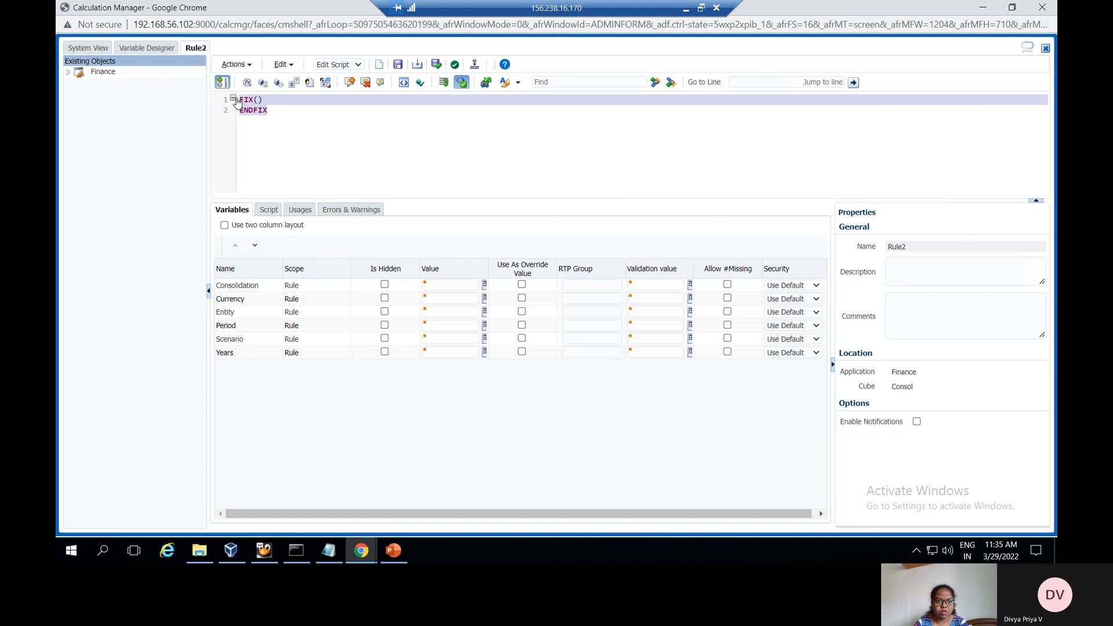
pyautogui.click(277, 107)
pyautogui.press('Return')
pyautogui.press('Return')
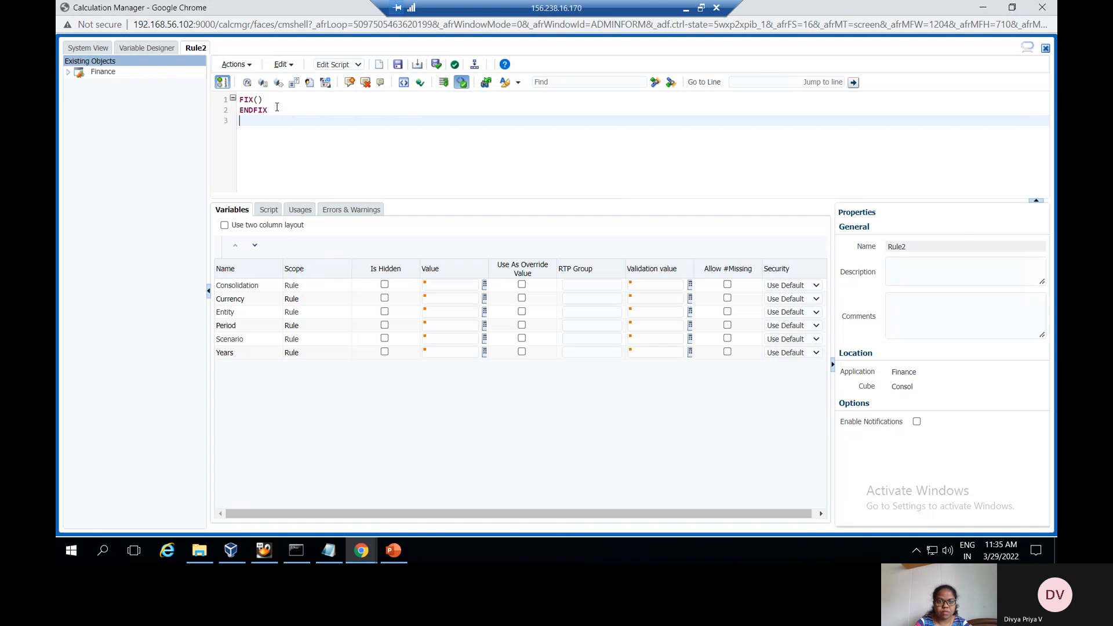
pyautogui.hotkey('ctrl', 'v')
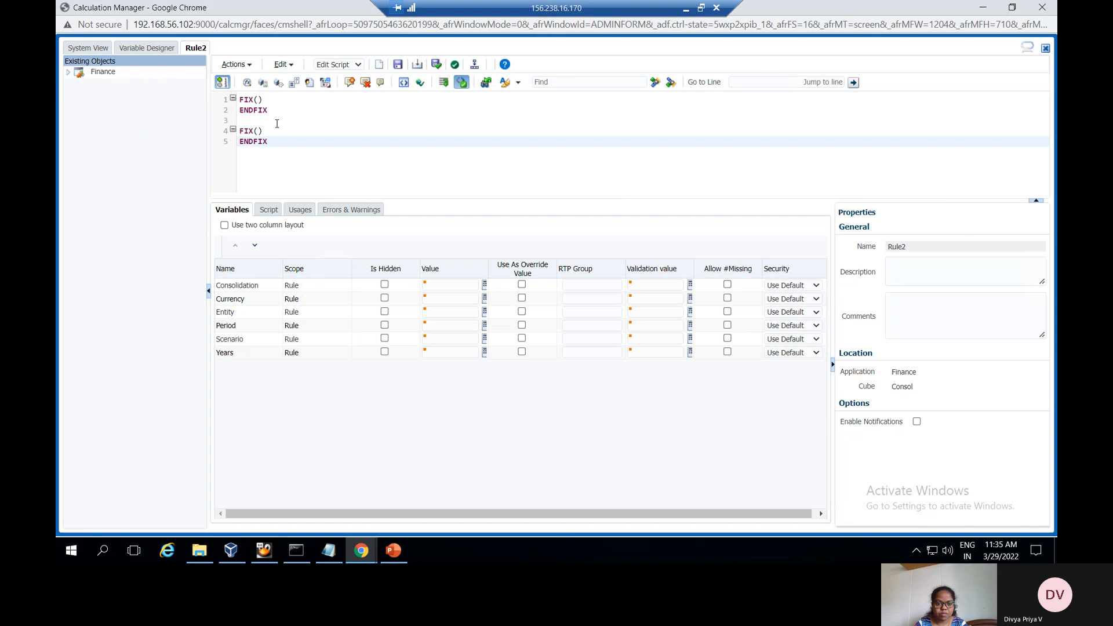
# Show PowerPoint slide 6, 'Usage of user var in BR'
pyautogui.click(394, 551)
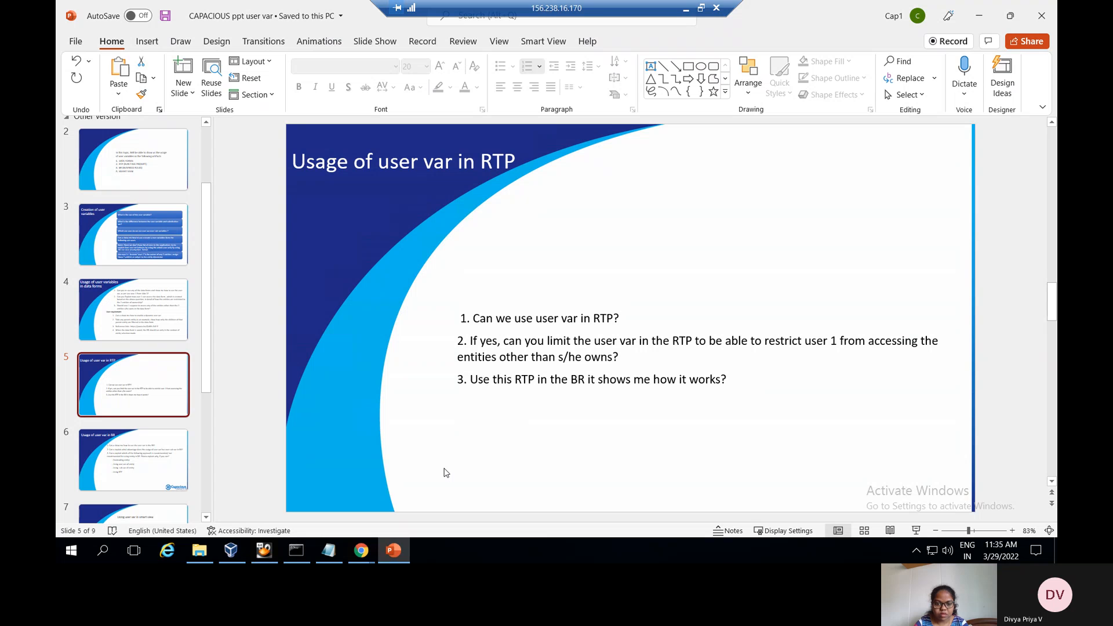
pyautogui.click(152, 449)
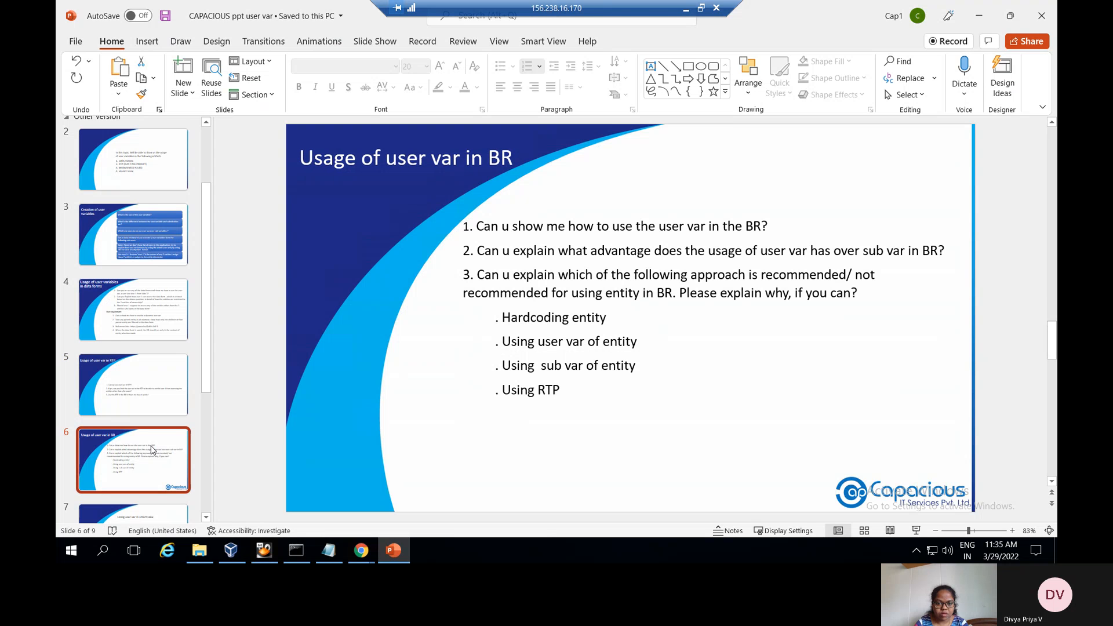
pyautogui.moveTo(206, 367); pyautogui.dragTo(208, 385)
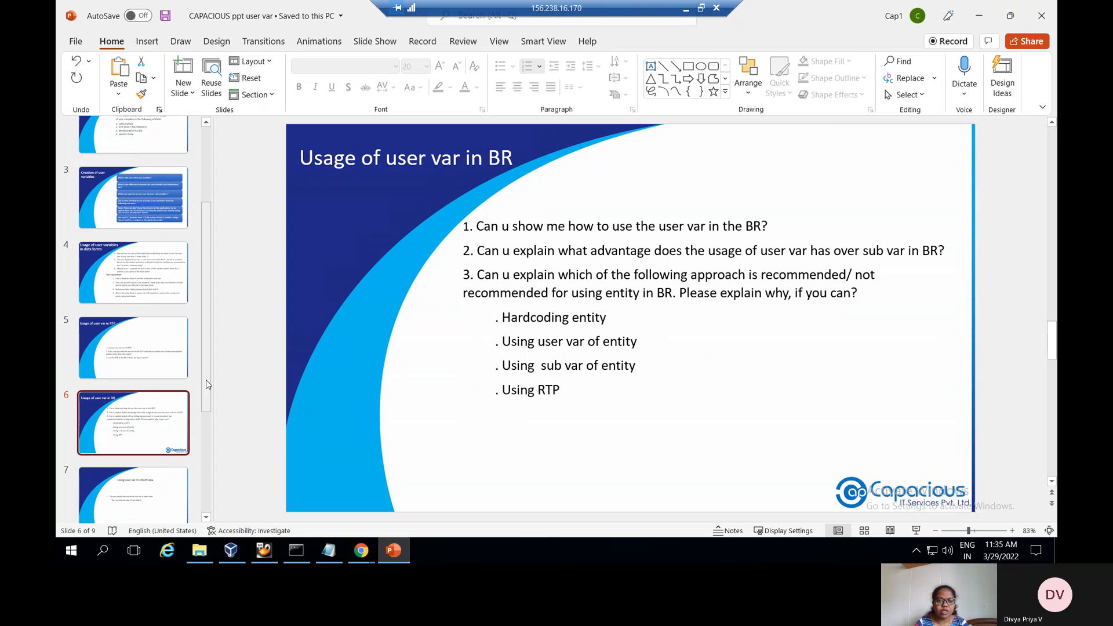
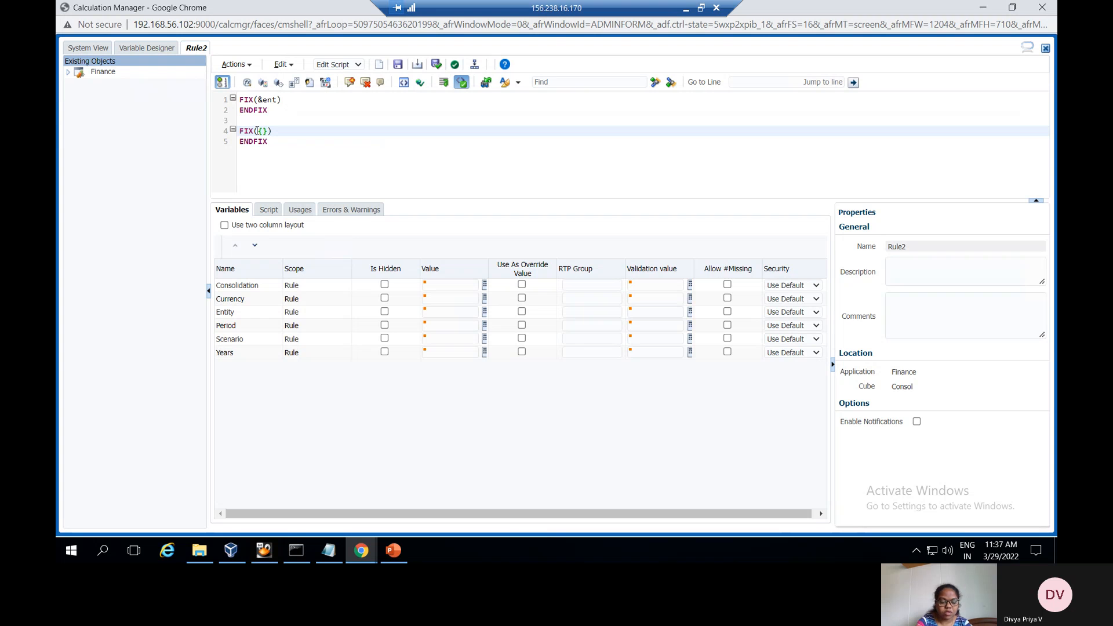
# Fill the second FIX block's braces with rtp_ent so it reads FIX({rtp_ent})
pyautogui.write('rtp_')
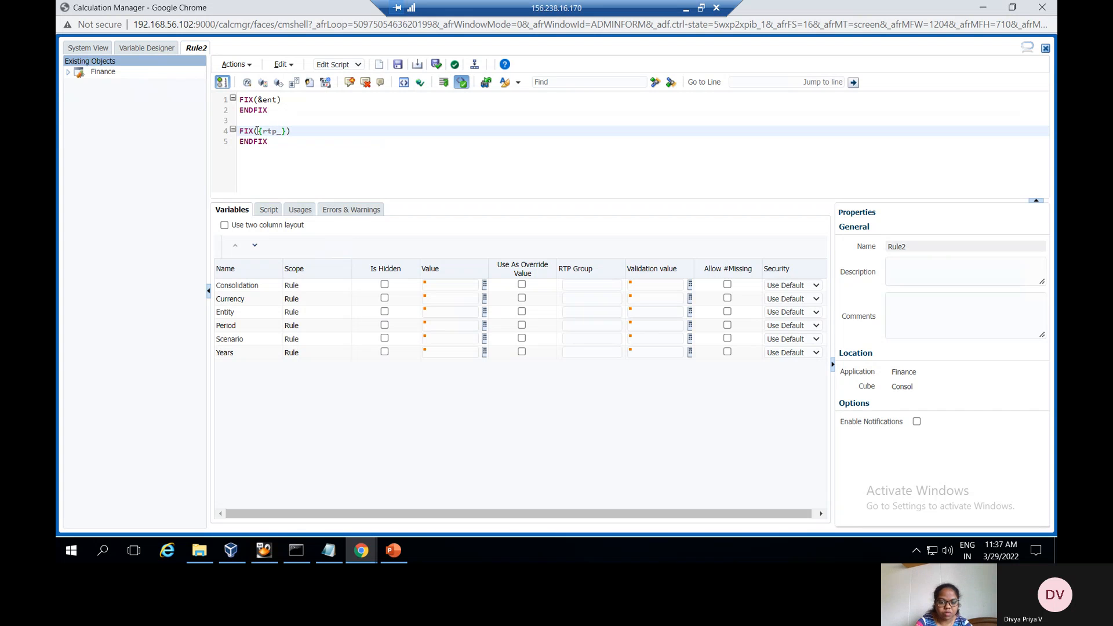
pyautogui.write('ent')
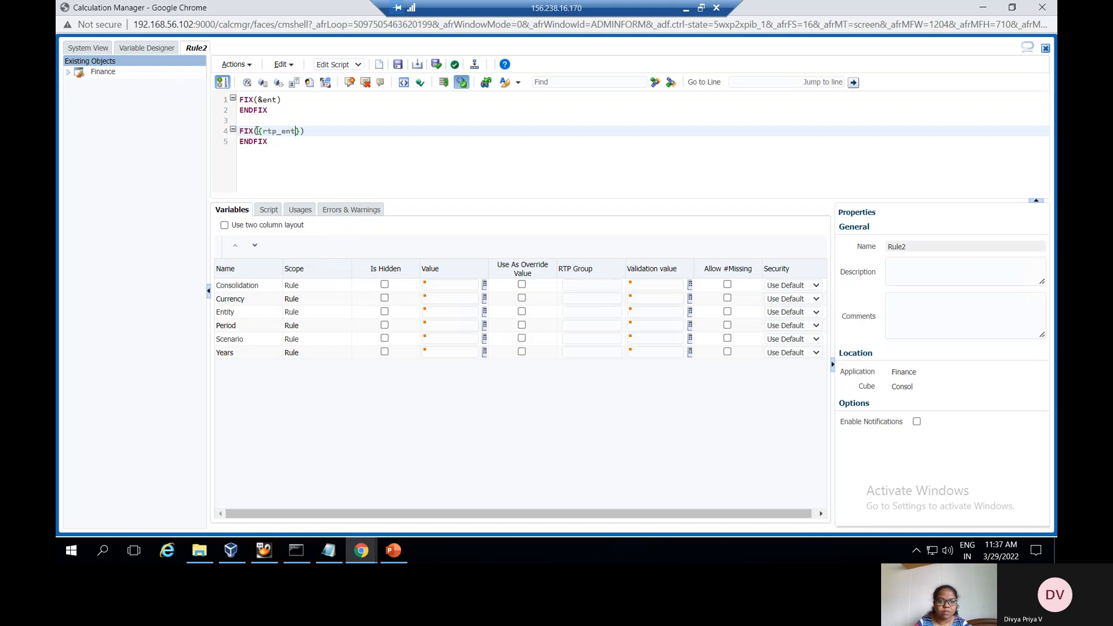
pyautogui.click(303, 178)
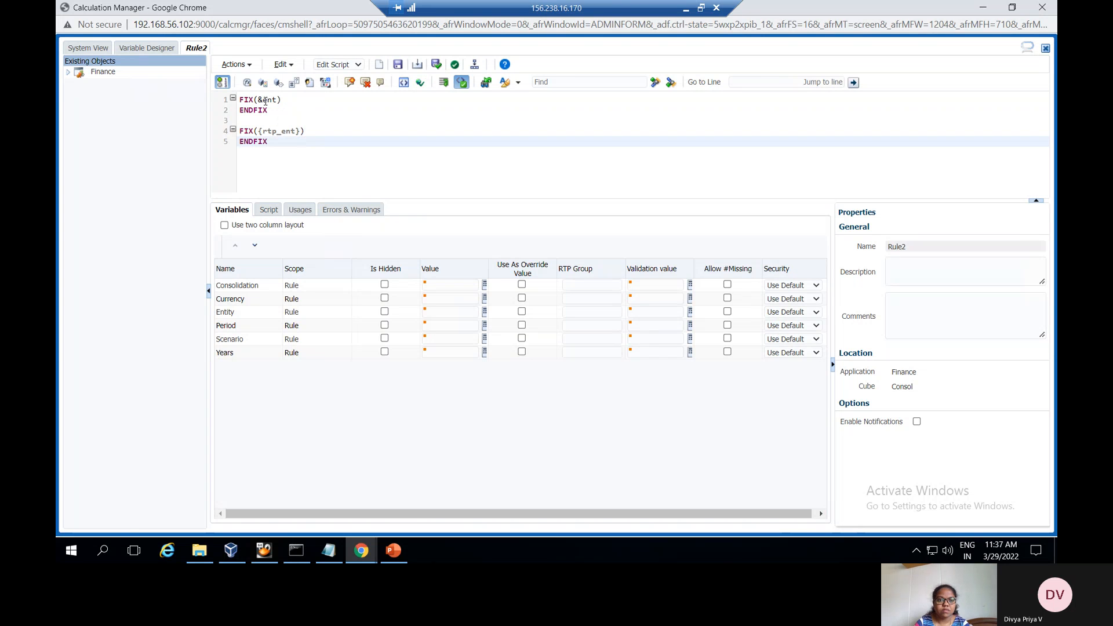
# Save, validate and deploy Rule2, acknowledging each confirmation
pyautogui.click(400, 65)
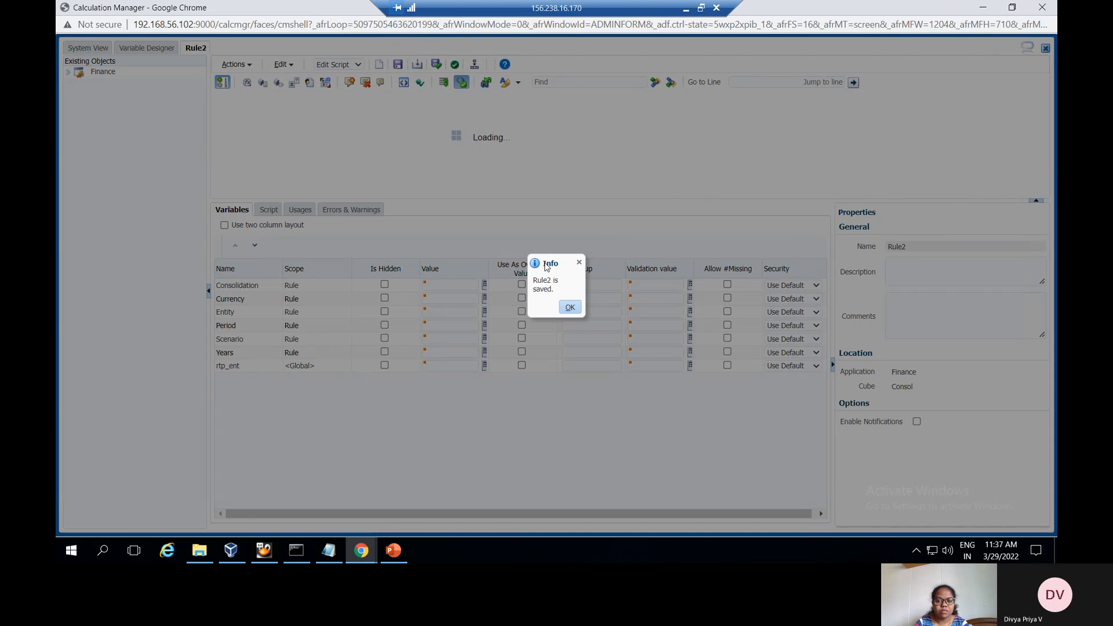
pyautogui.click(568, 307)
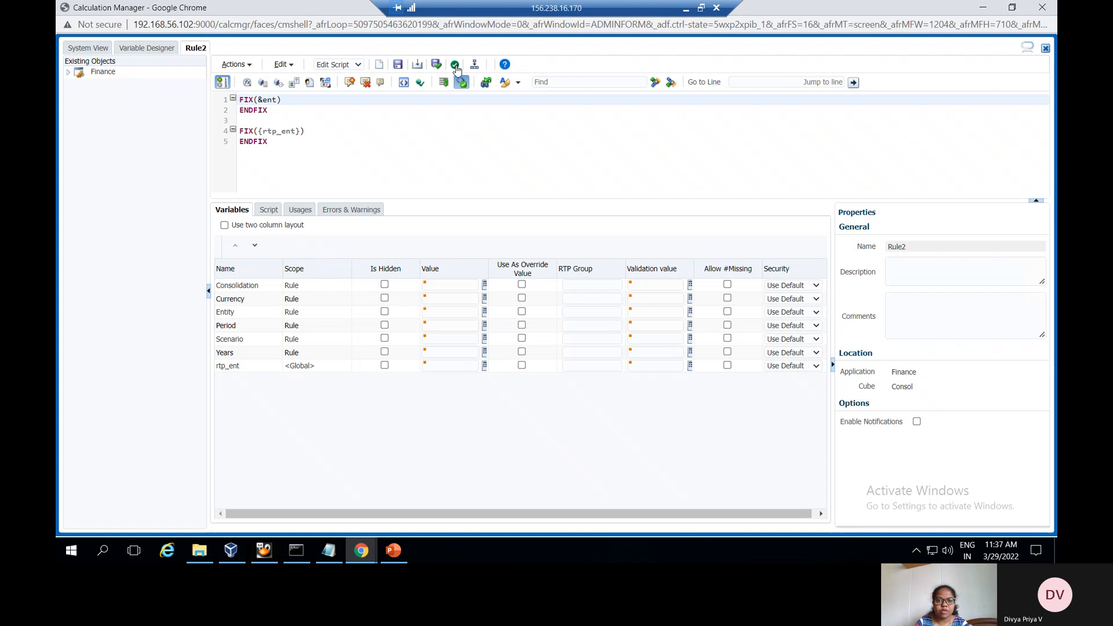
pyautogui.click(455, 65)
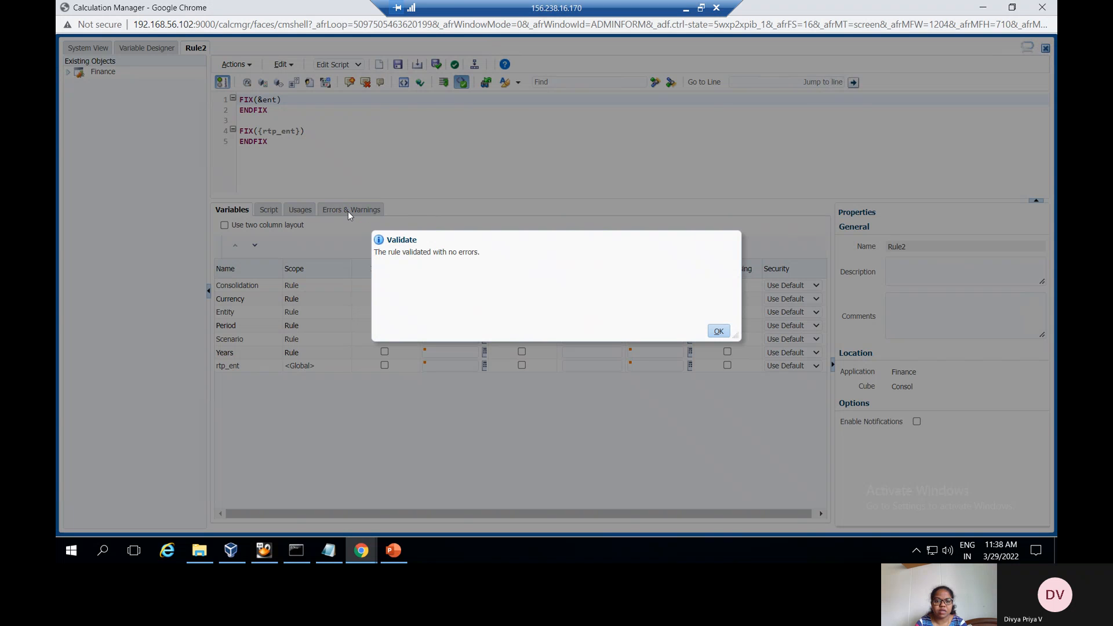
pyautogui.click(719, 333)
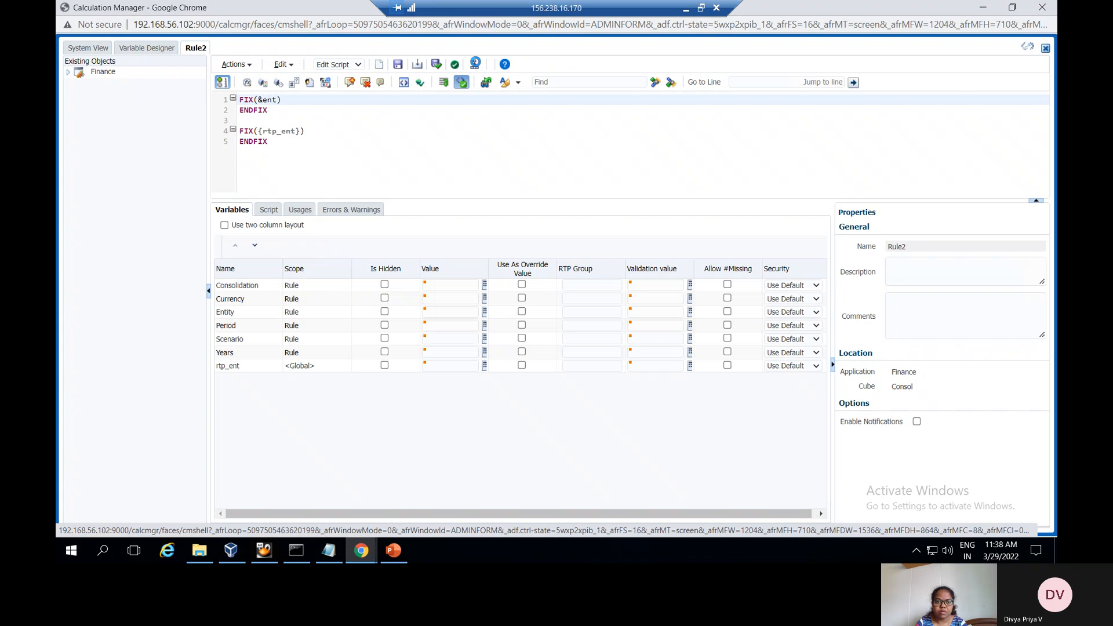
pyautogui.click(475, 62)
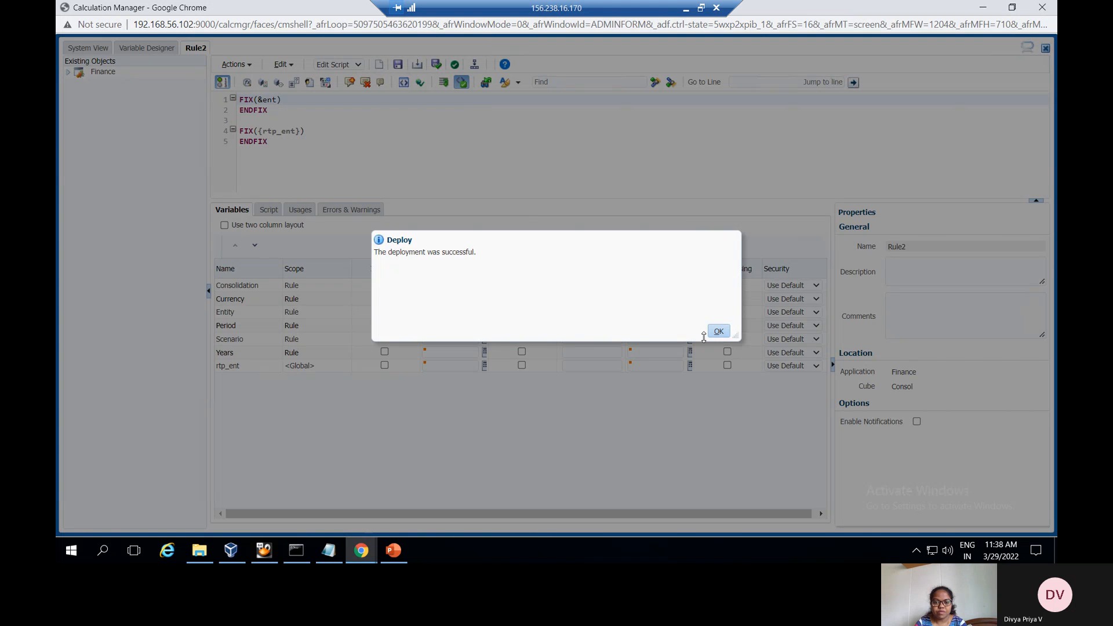
pyautogui.click(718, 333)
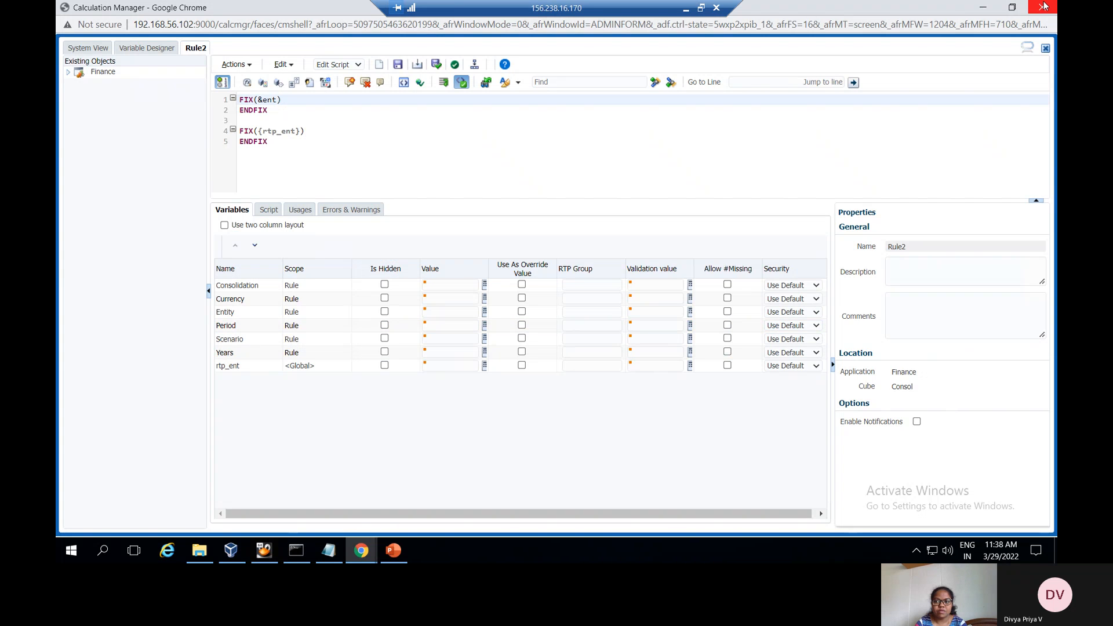
# Return to the EPM Cloud browser window and go to the application home page
pyautogui.click(980, 11)
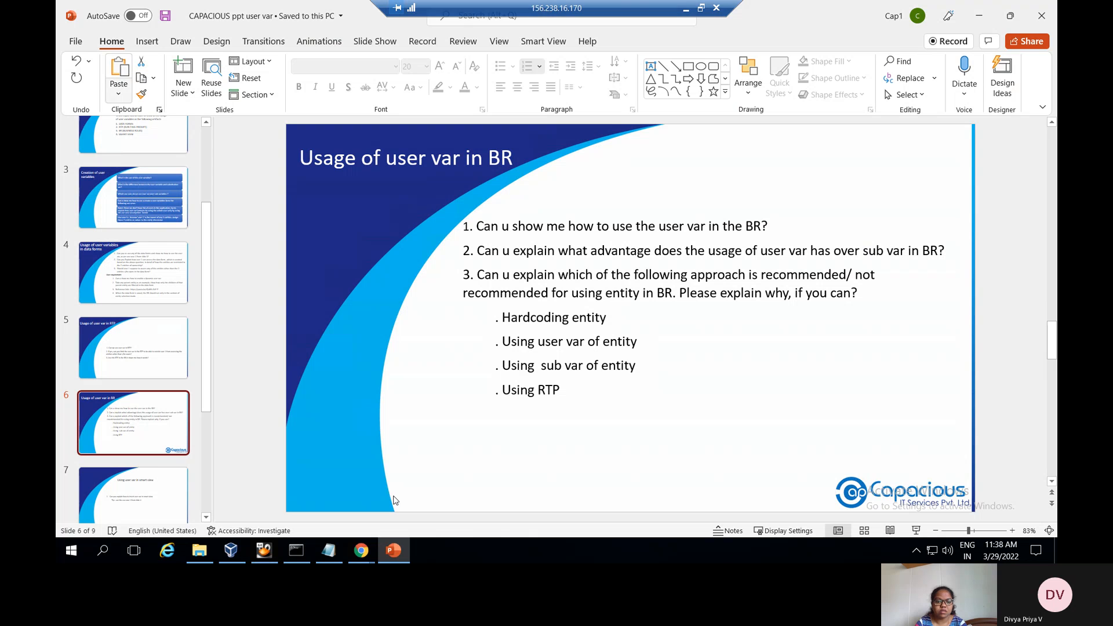
pyautogui.moveTo(366, 553)
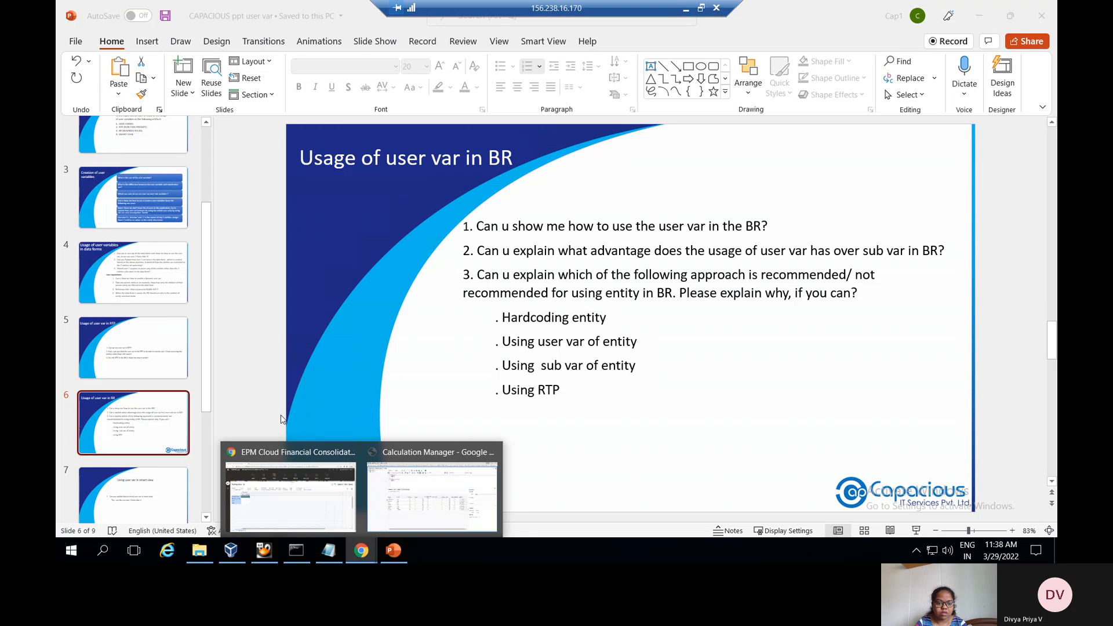
pyautogui.click(290, 484)
pyautogui.click(852, 57)
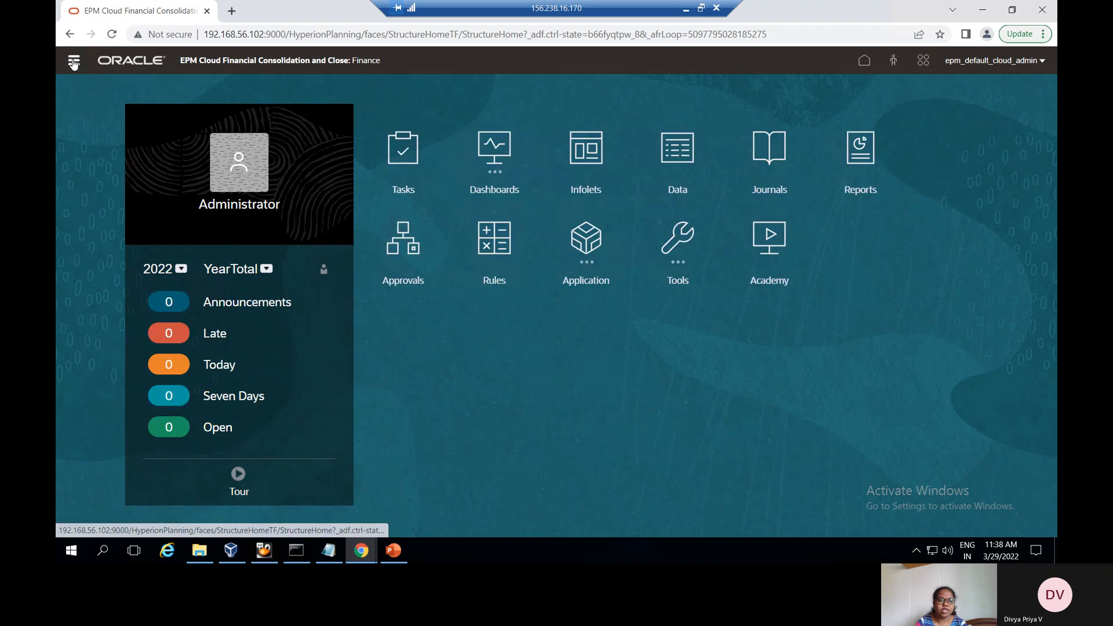
# Launch Rule2 from the Navigator's Rules list to bring up its entity prompt
pyautogui.click(75, 75)
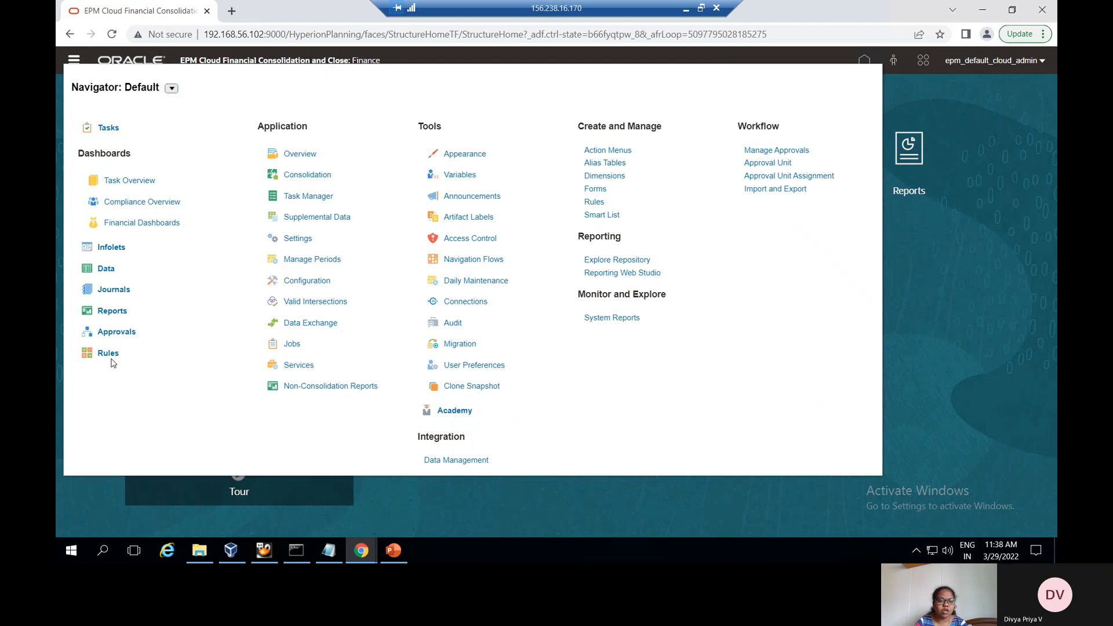
pyautogui.click(110, 354)
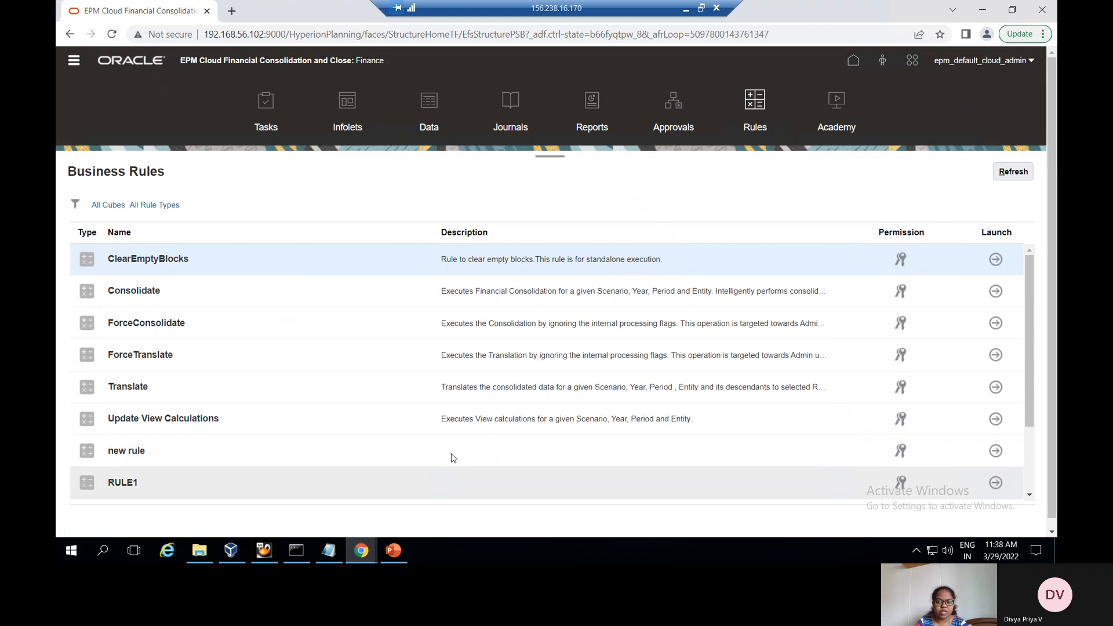
pyautogui.scroll(-2, 446, 455)
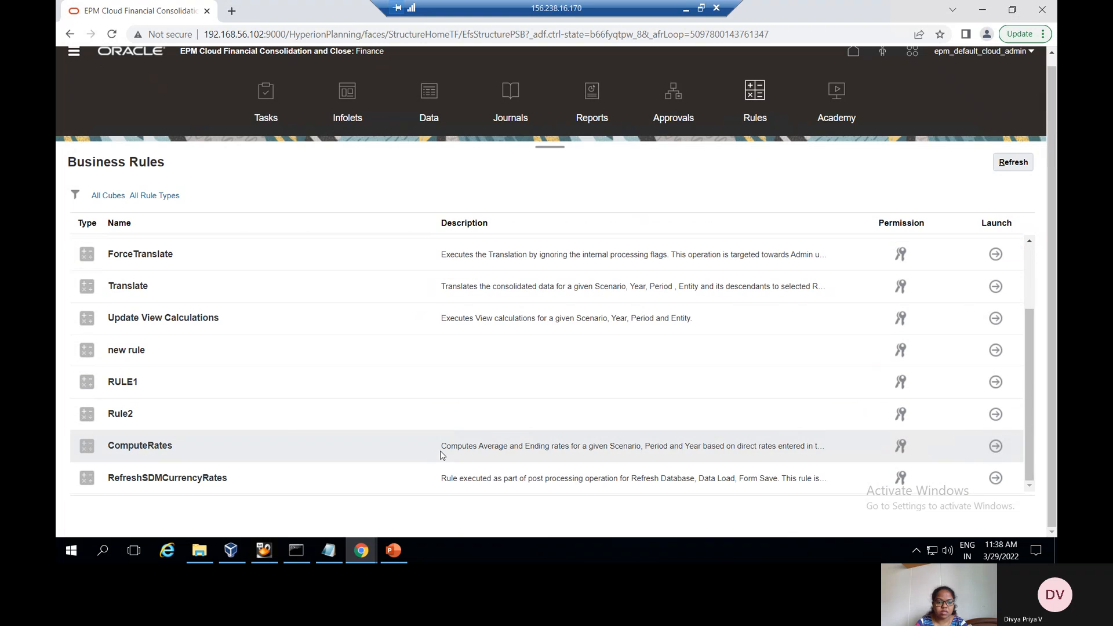
pyautogui.click(996, 415)
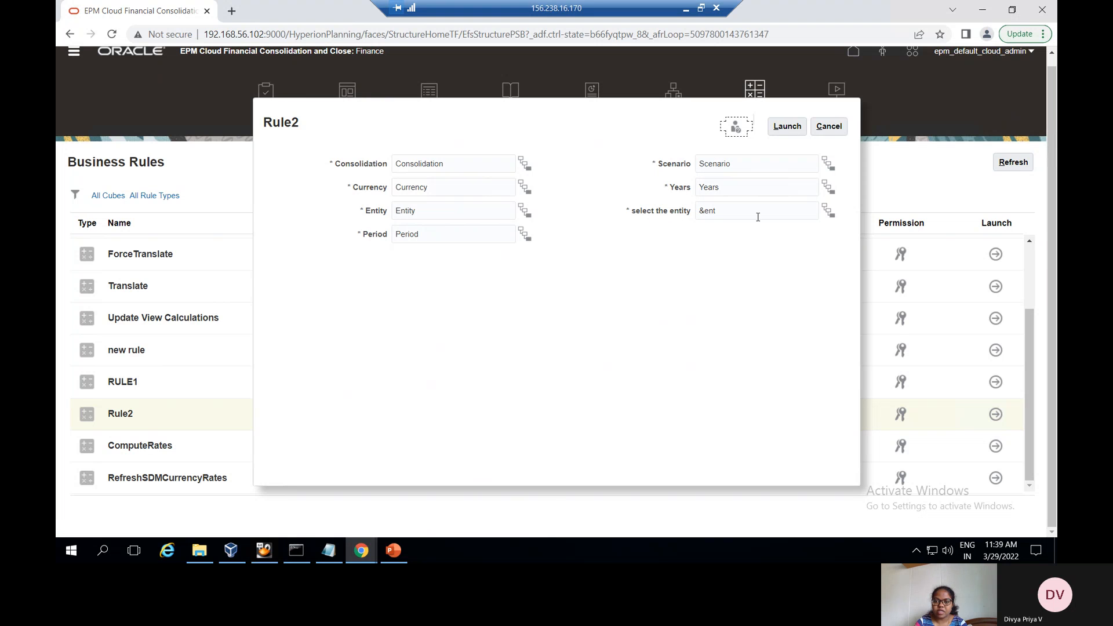
# Browse Total Geography to EN01_01_France for the entity prompt, then back out without applying
pyautogui.click(827, 214)
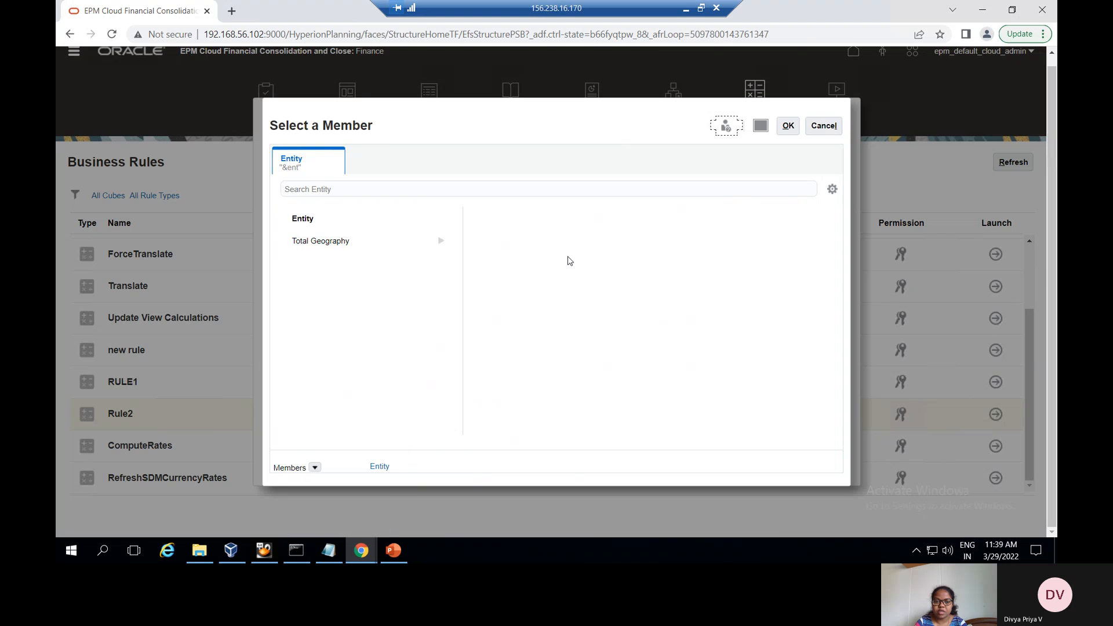
pyautogui.click(439, 242)
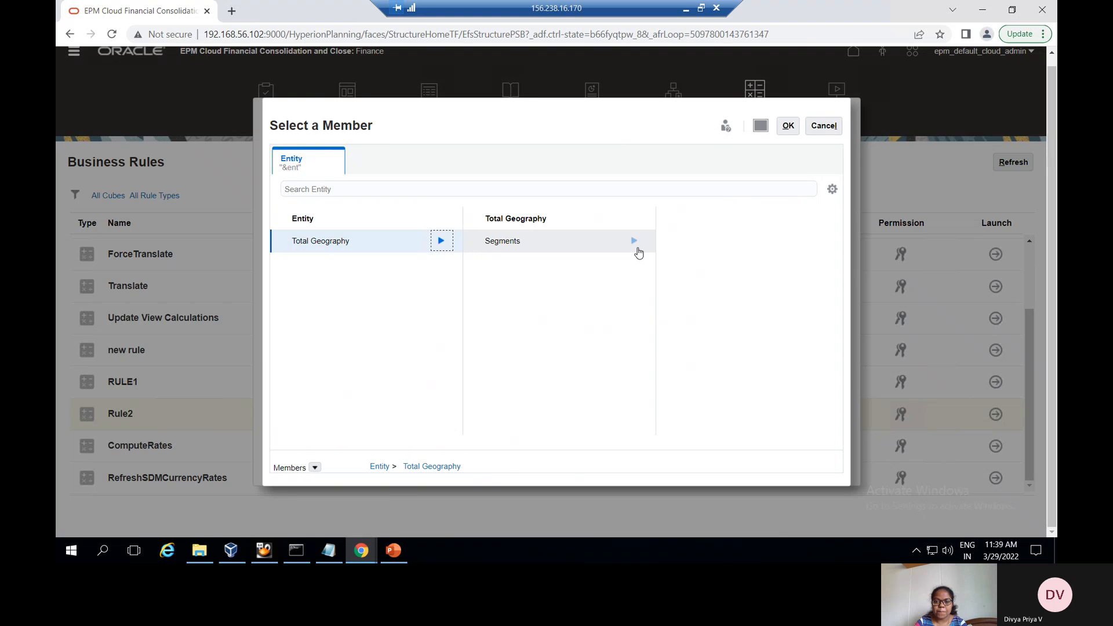
pyautogui.click(821, 241)
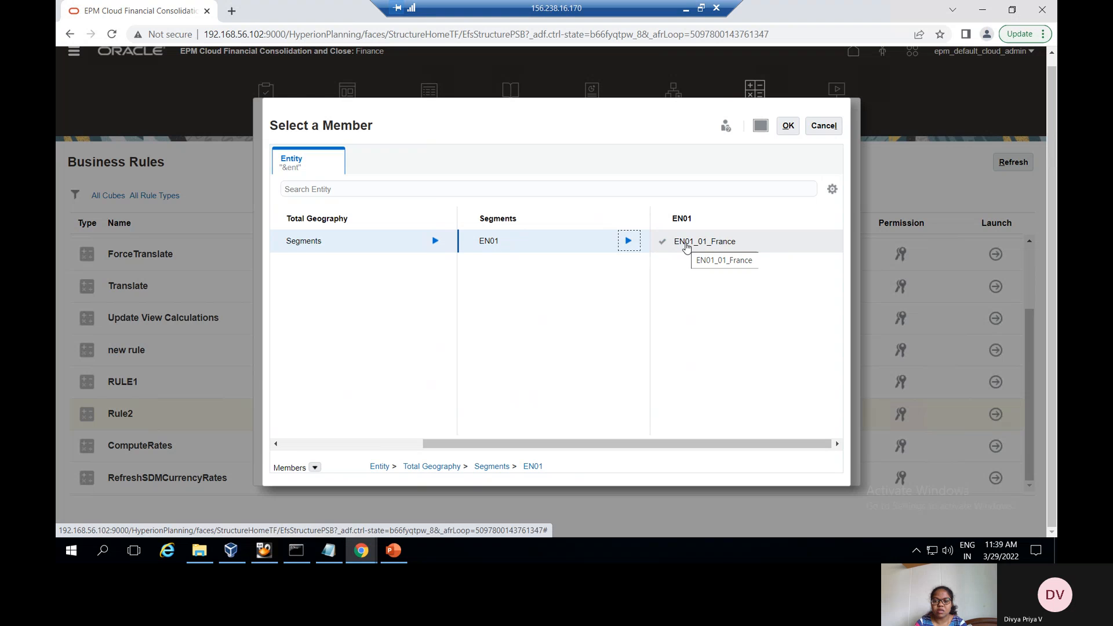
pyautogui.click(686, 245)
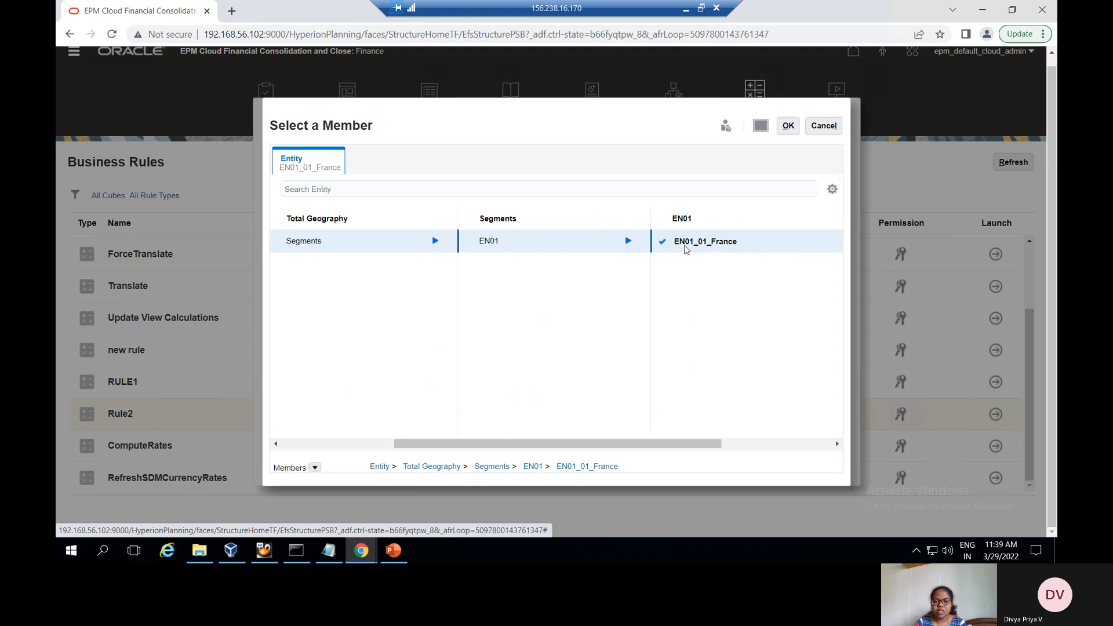
pyautogui.click(827, 129)
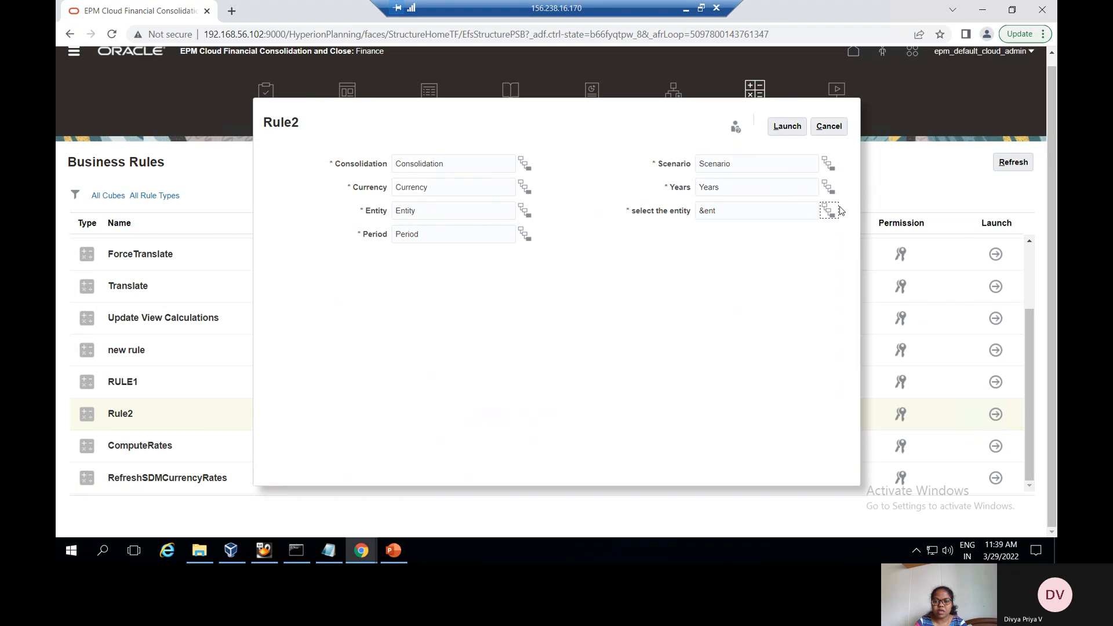
# Pick the &ent user variable for the Entity prompt, then leave member selection
pyautogui.click(524, 210)
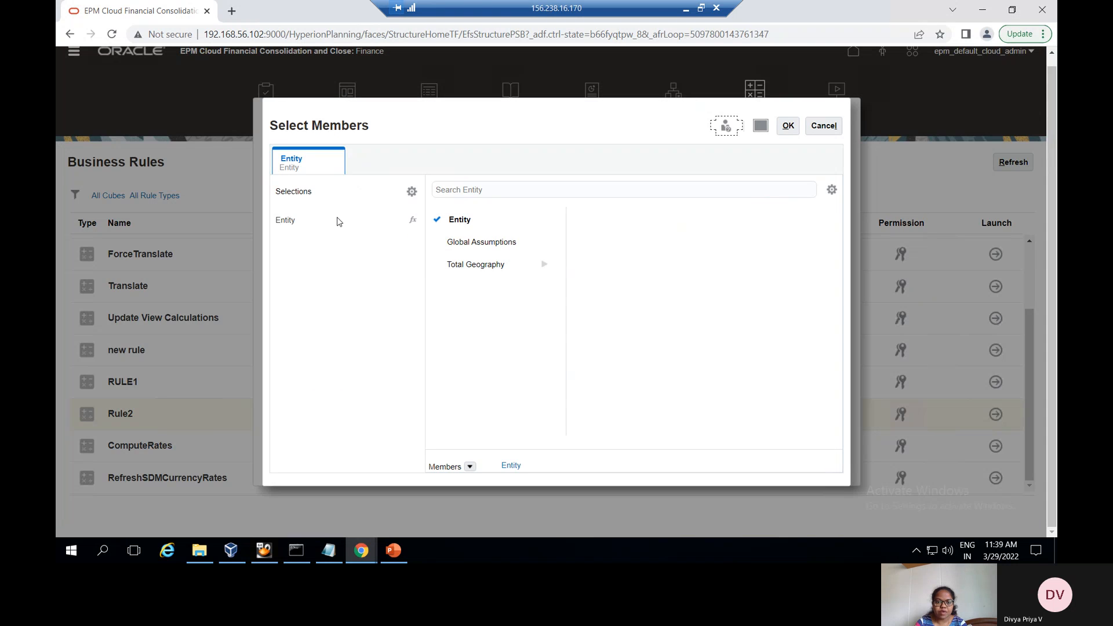
pyautogui.click(469, 466)
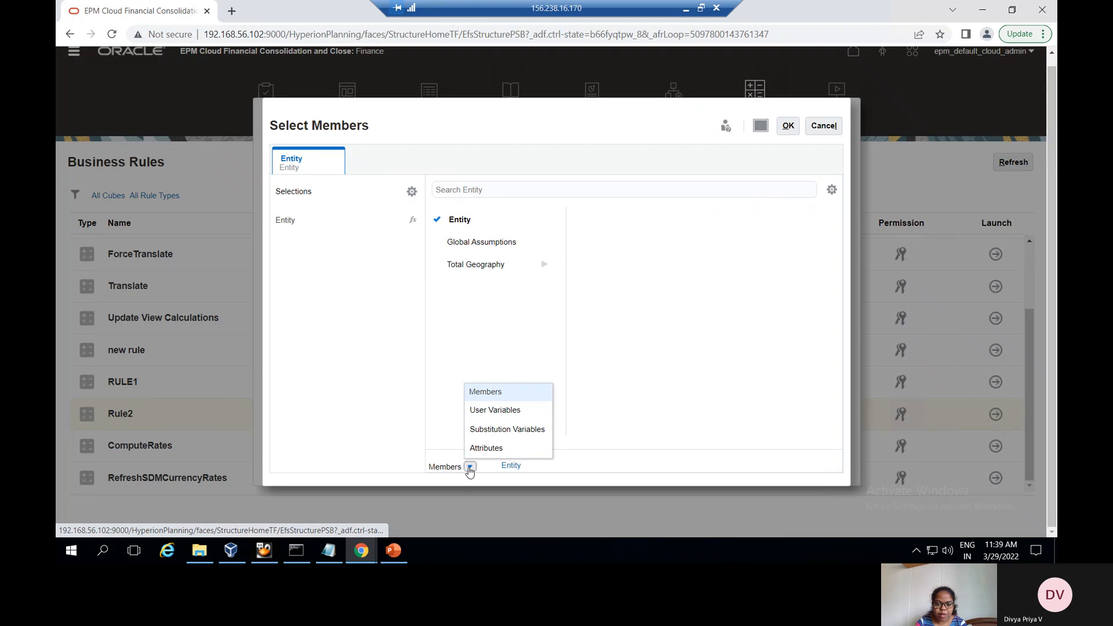
pyautogui.click(494, 432)
pyautogui.click(512, 467)
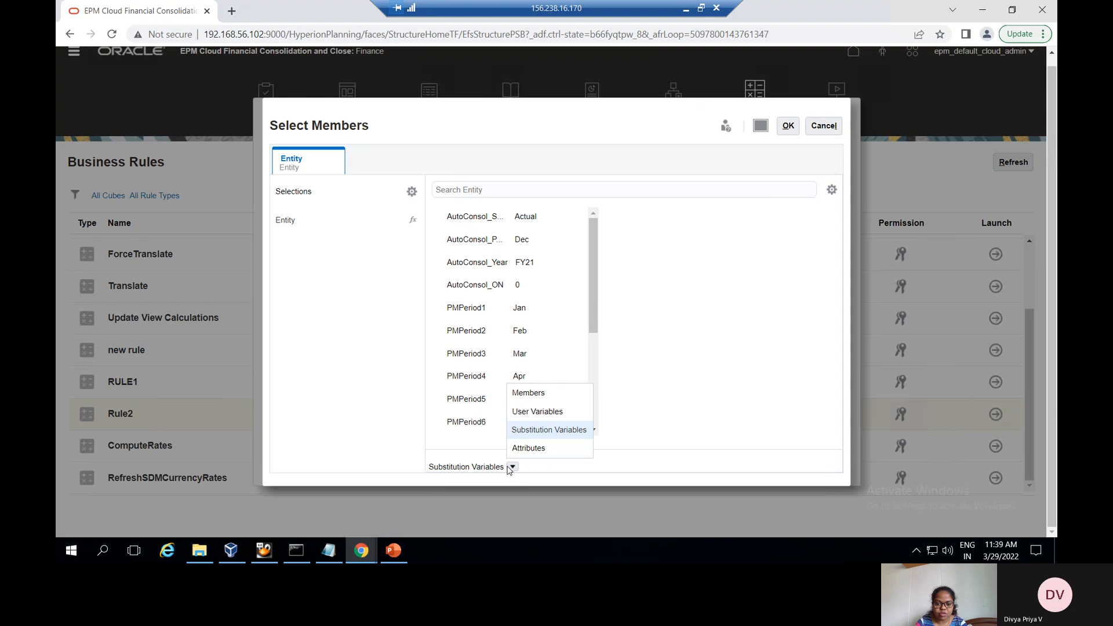
pyautogui.click(524, 411)
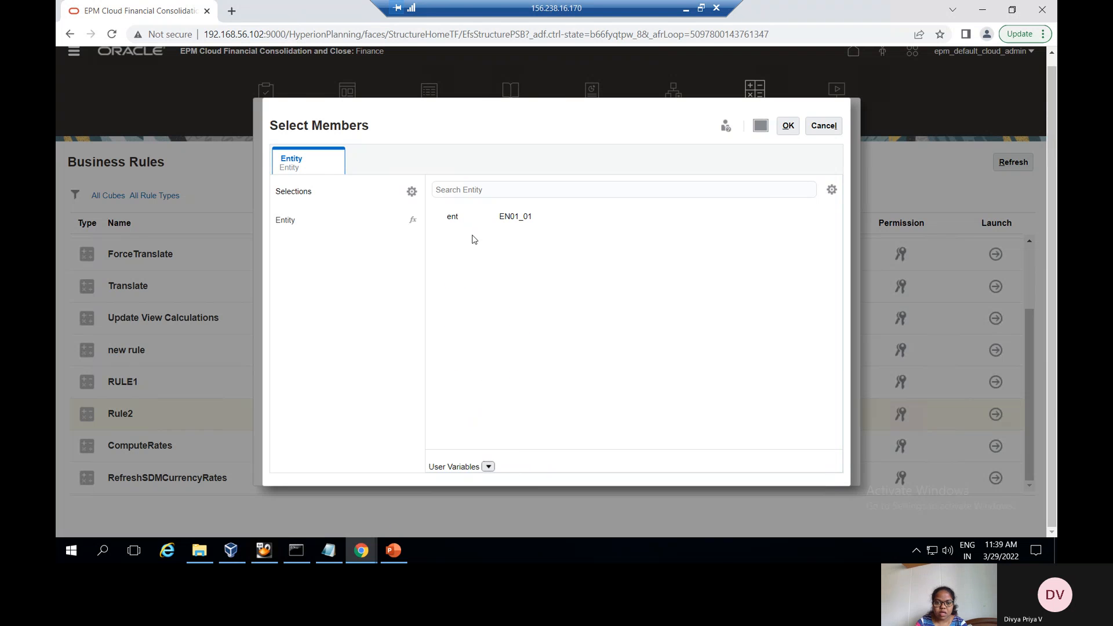
pyautogui.click(514, 220)
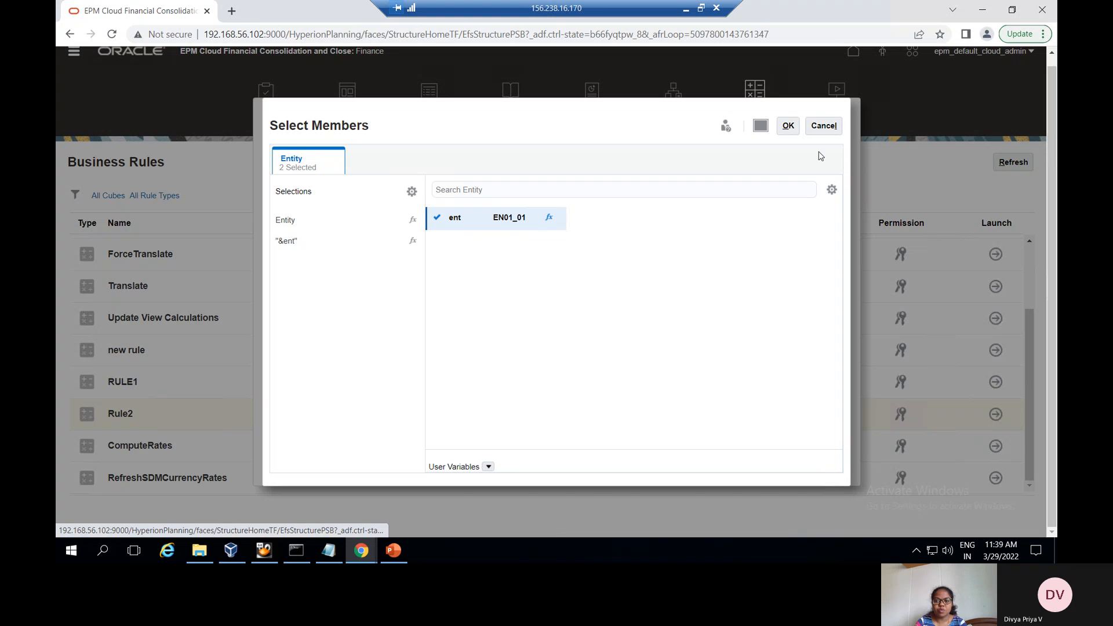
pyautogui.click(825, 127)
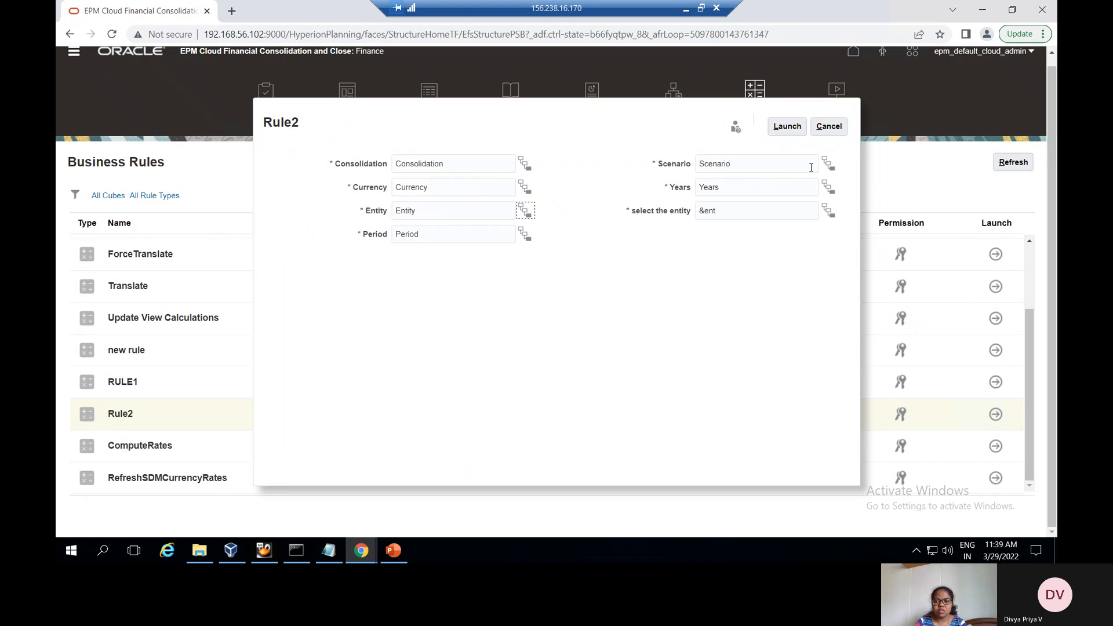
# Cancel the Rule2 prompt and show PowerPoint slide 7, 'Using user var in smart view'
pyautogui.click(828, 127)
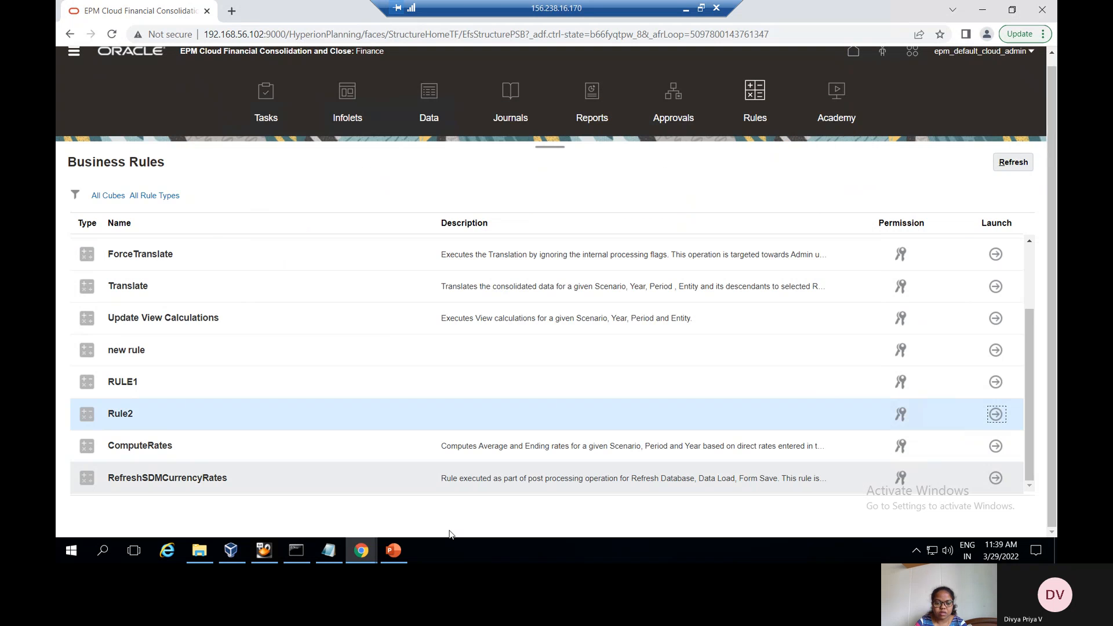
pyautogui.click(394, 550)
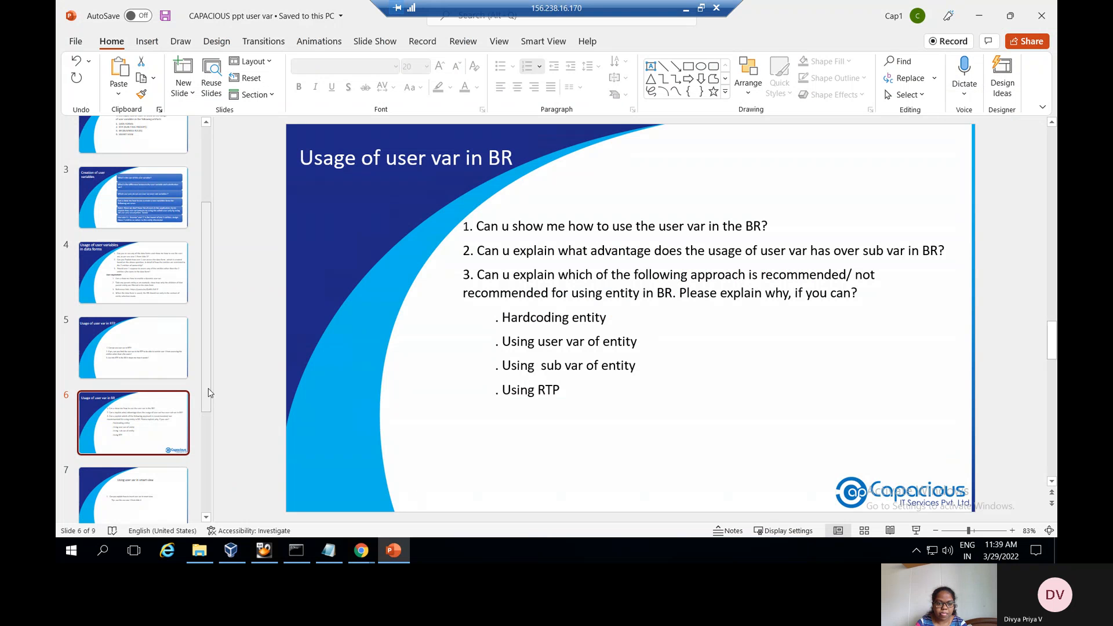
pyautogui.scroll(1, 210, 429)
pyautogui.scroll(-1, 211, 428)
pyautogui.click(132, 436)
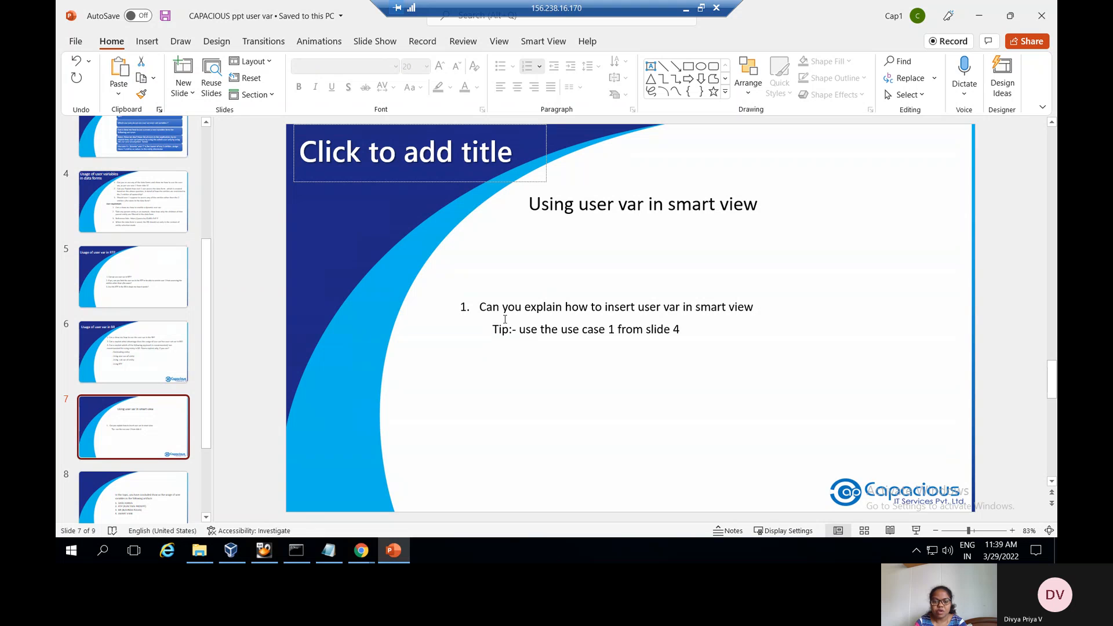
pyautogui.click(71, 553)
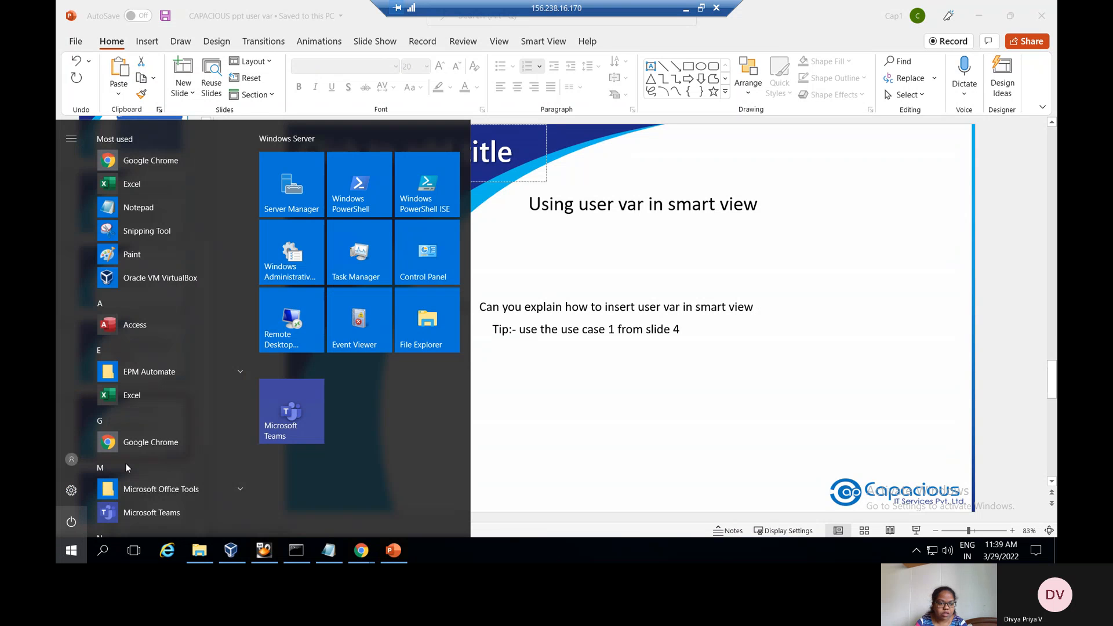
# Open a blank Excel workbook and connect Smart View to the .../HyperionPlanning/SmartView private connection
pyautogui.click(130, 393)
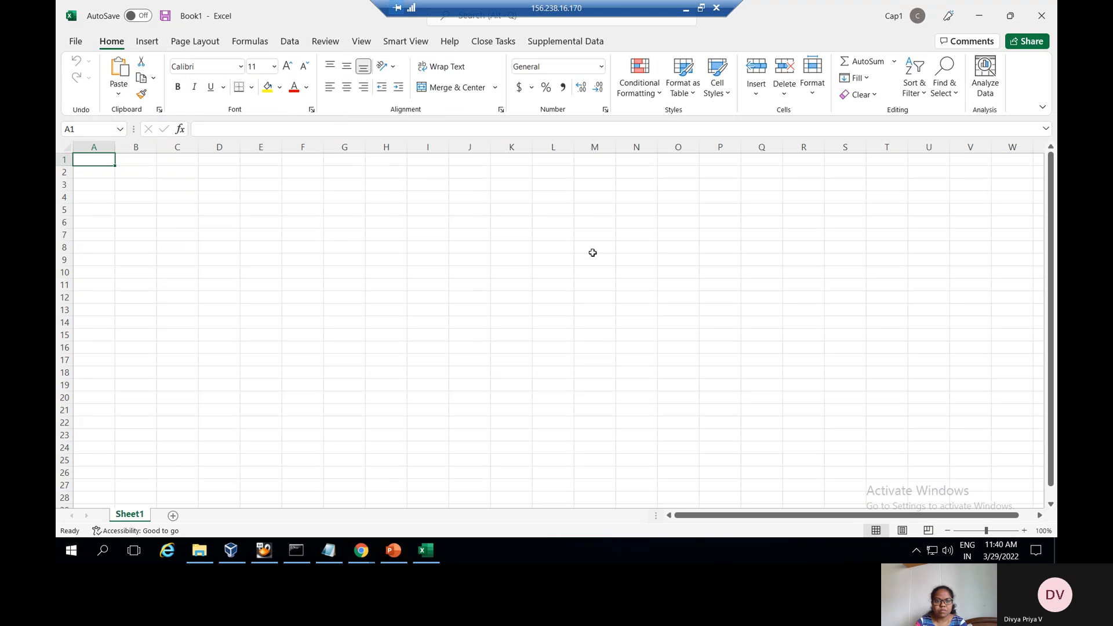
pyautogui.click(404, 42)
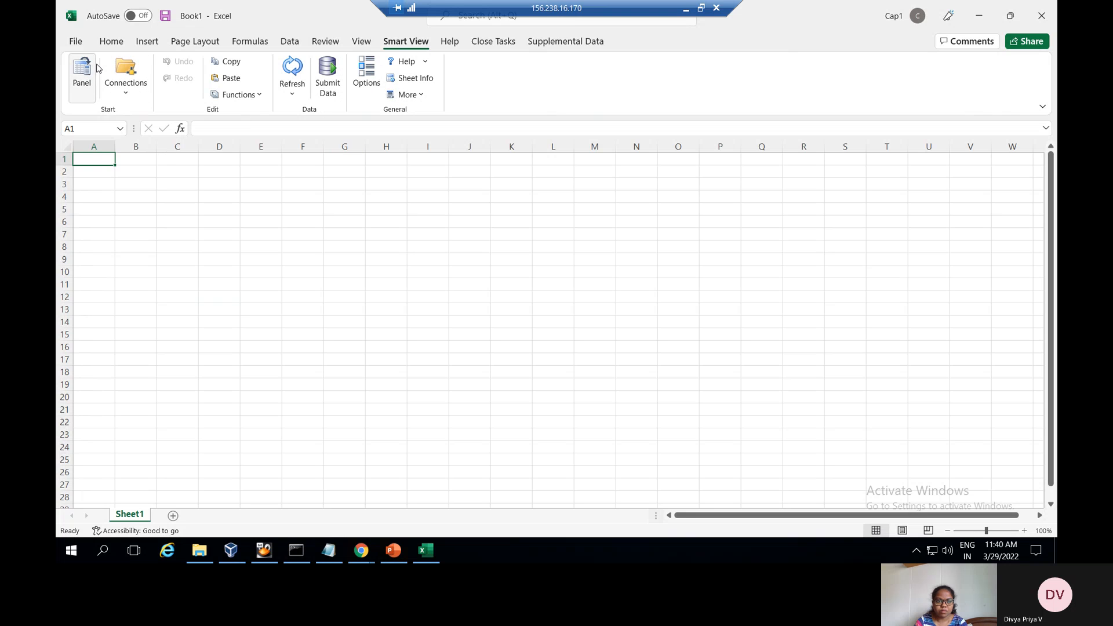
pyautogui.click(118, 95)
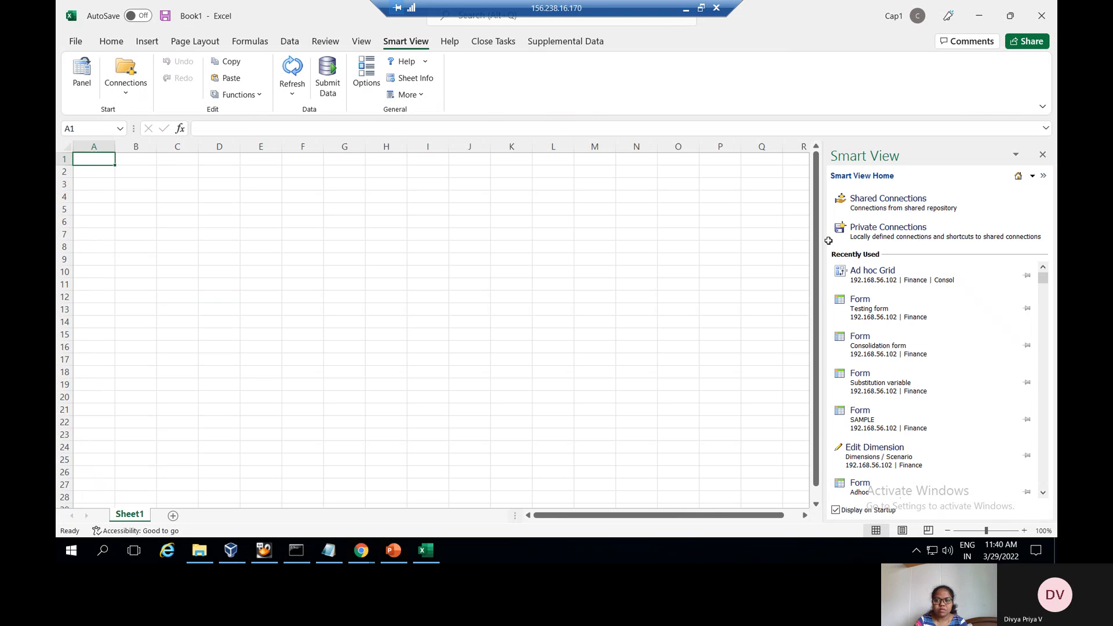
pyautogui.click(945, 233)
pyautogui.click(980, 197)
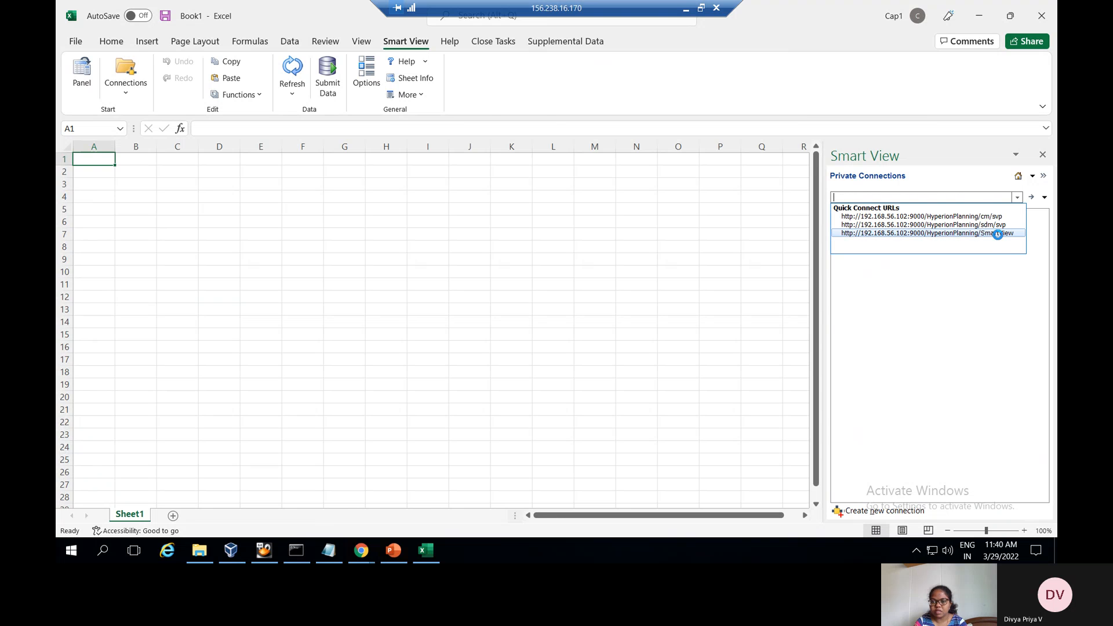
pyautogui.click(997, 233)
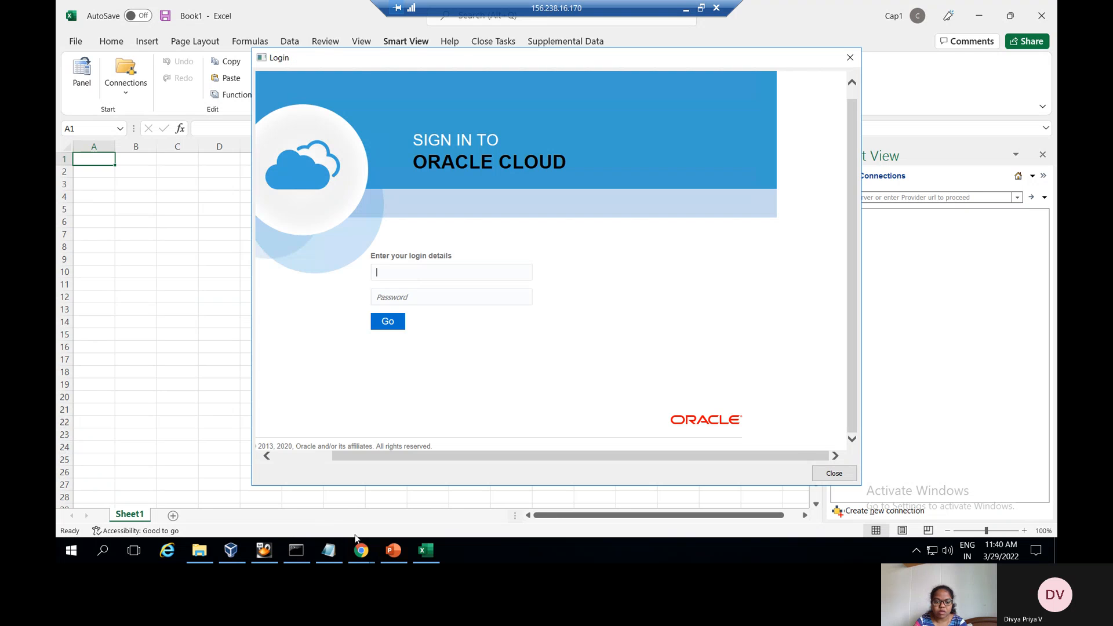
# Sign in to Smart View by pasting the username and entering the password
pyautogui.click(328, 549)
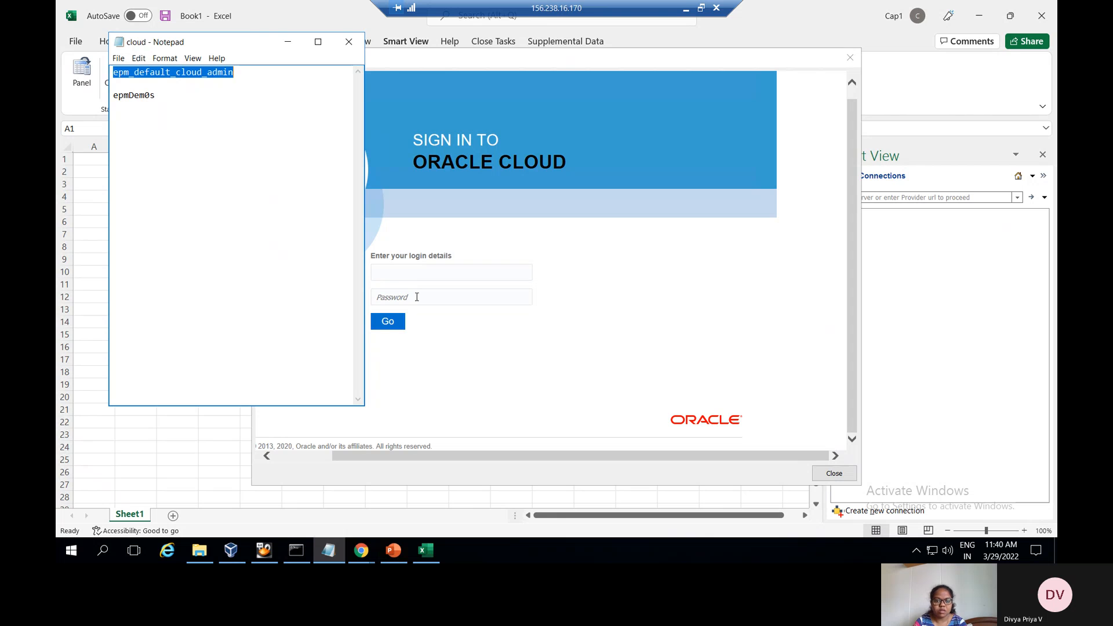
pyautogui.click(419, 277)
pyautogui.hotkey('ctrl', 'v')
pyautogui.click(413, 296)
pyautogui.write('a')
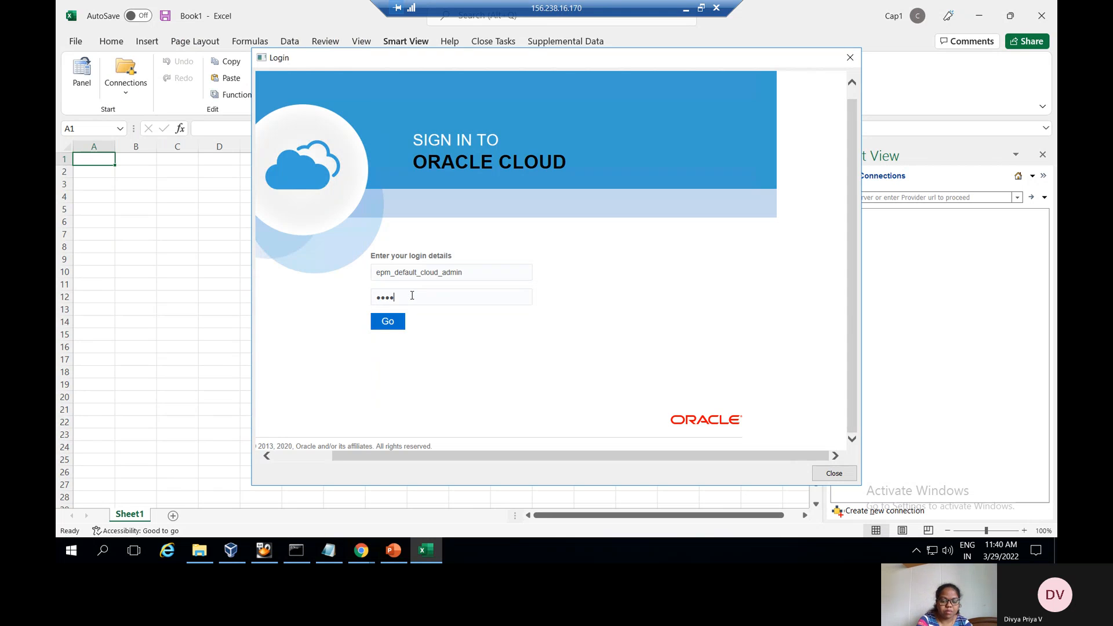
pyautogui.press('Return')
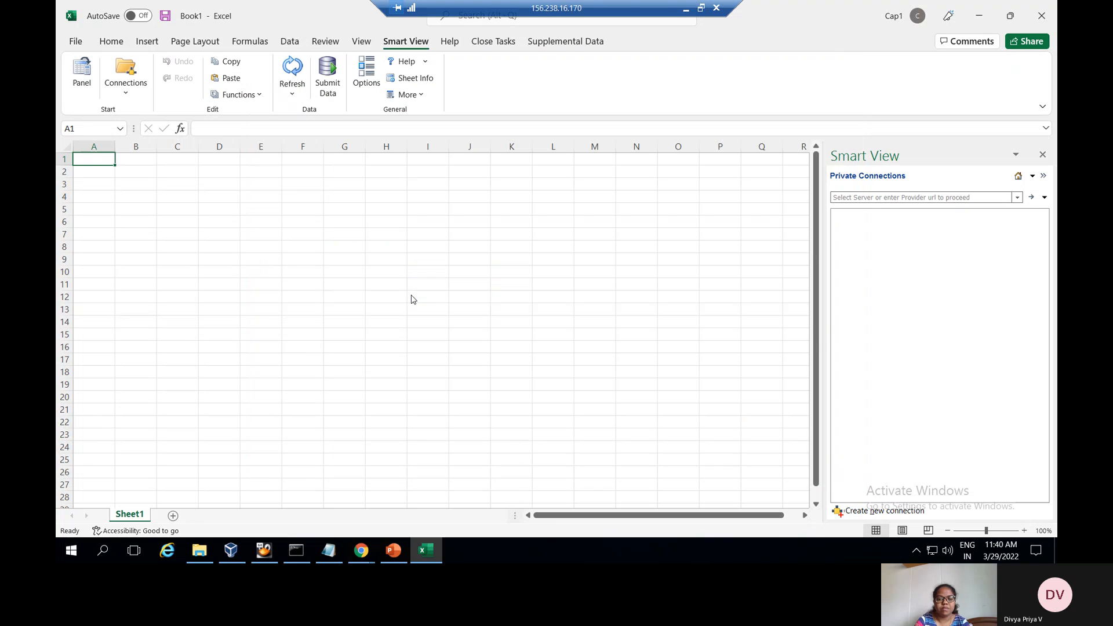
# Open the Finance > Library > My Folder > Testing form as an ad hoc grid
pyautogui.click(836, 214)
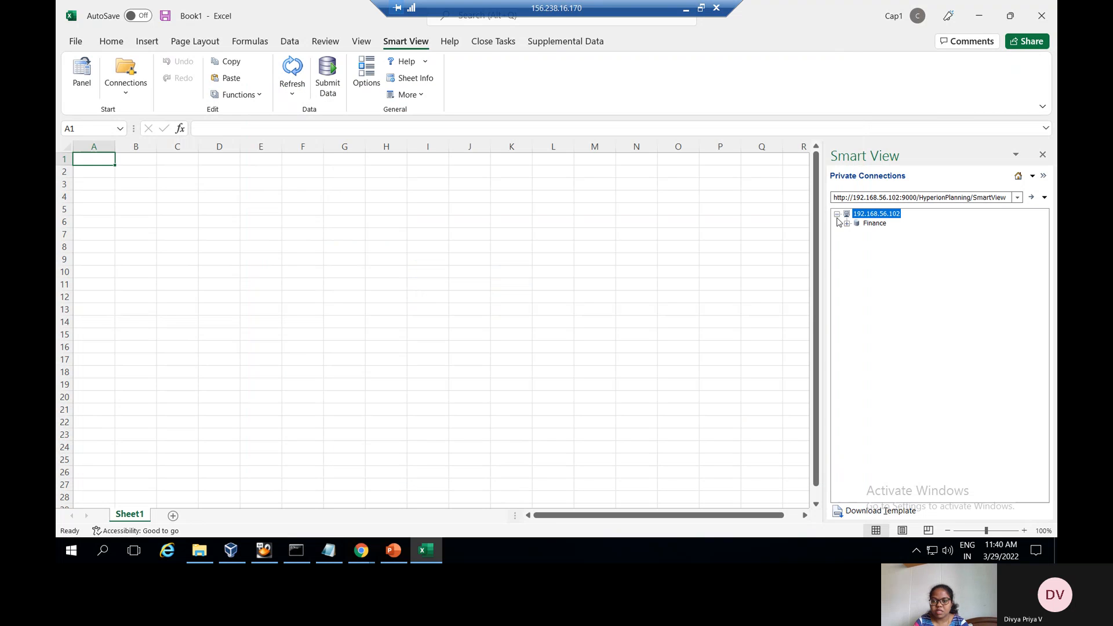
pyautogui.click(846, 224)
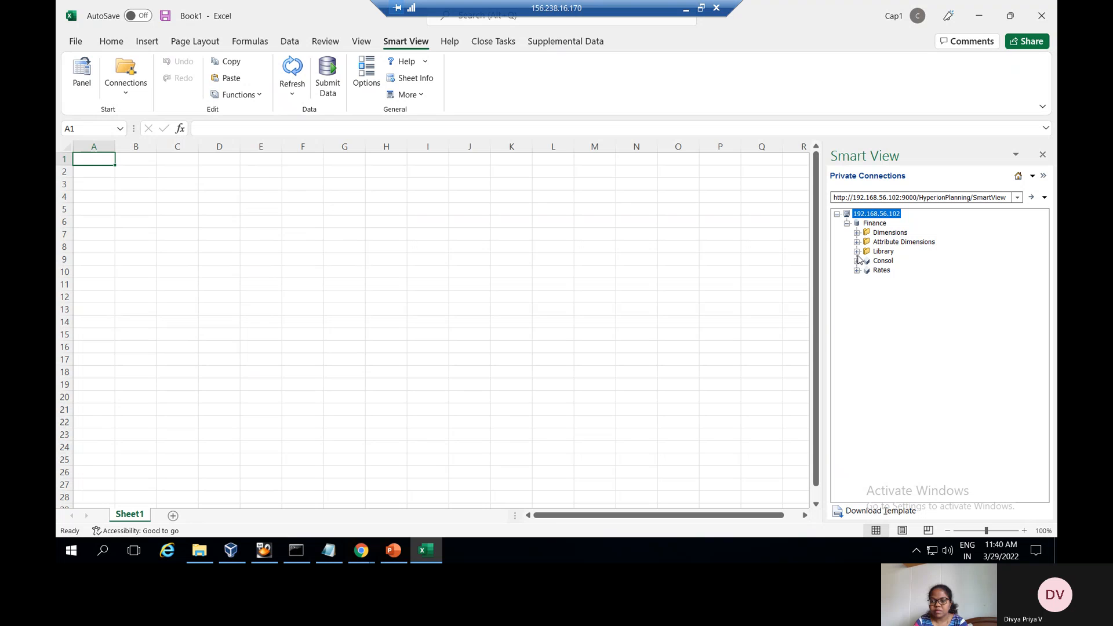
pyautogui.click(857, 252)
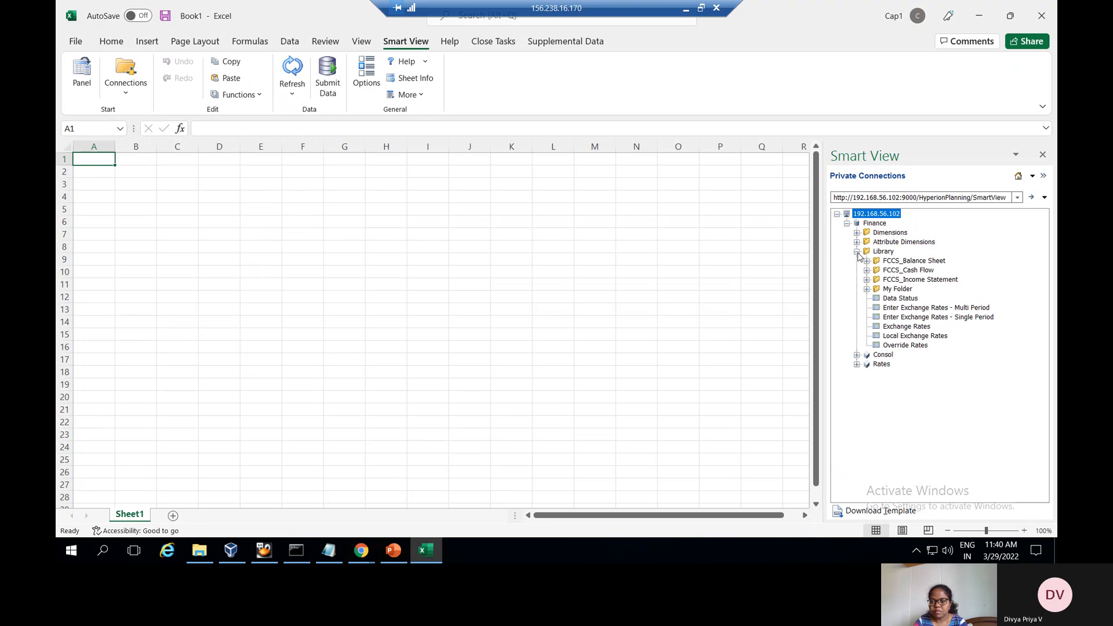
pyautogui.click(866, 290)
pyautogui.click(912, 383)
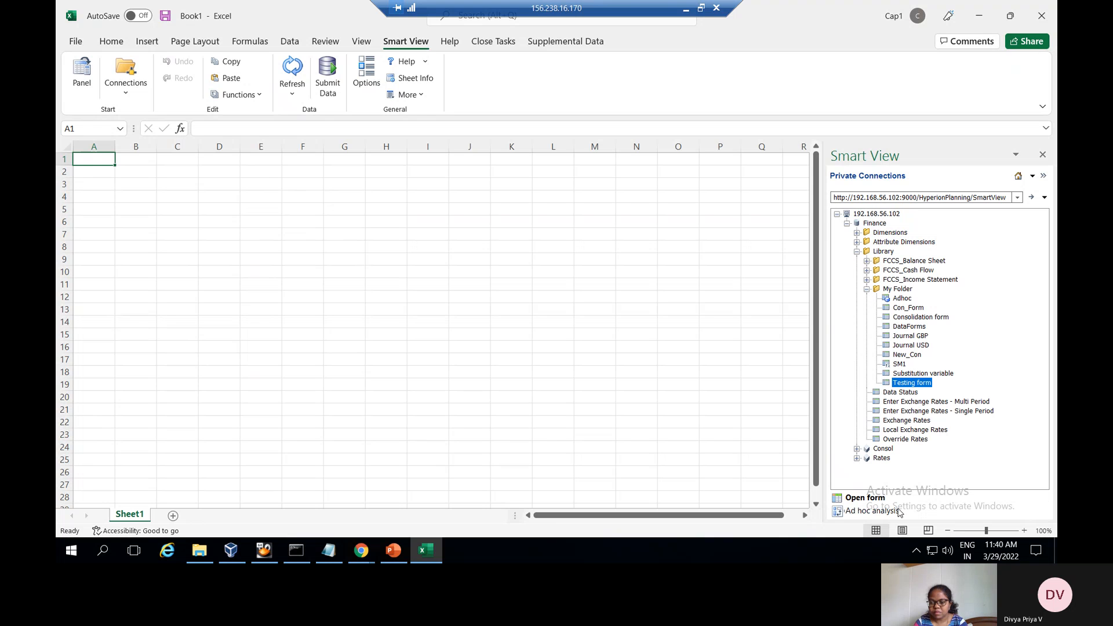
pyautogui.click(873, 511)
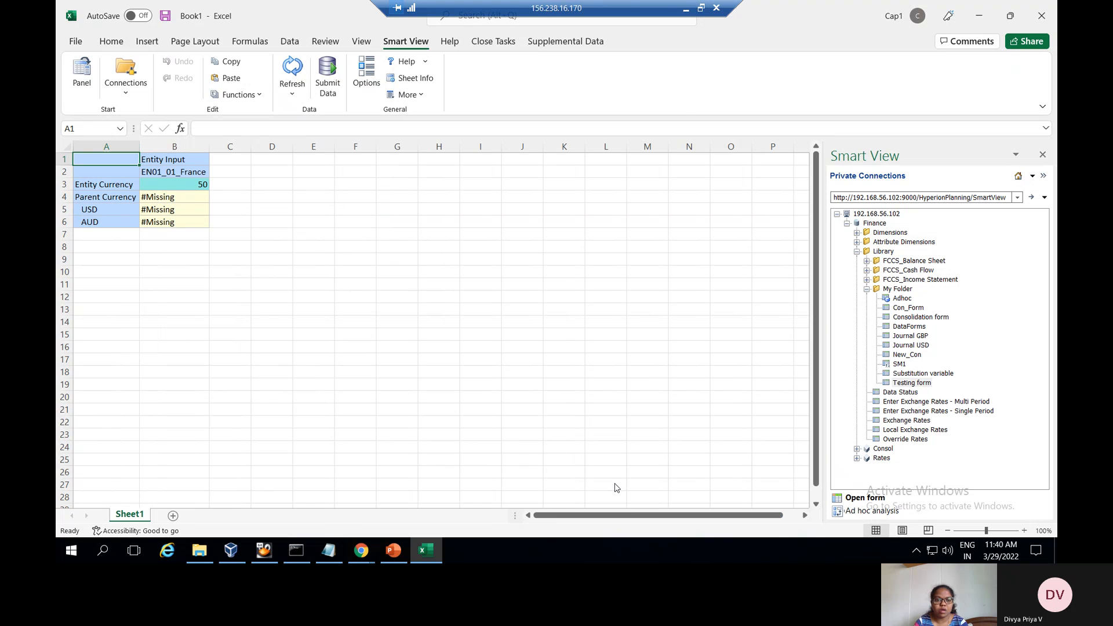
# Move the POV pane aside, enter &ent in C2 and refresh to retrieve EN01_01_France
pyautogui.click(387, 166)
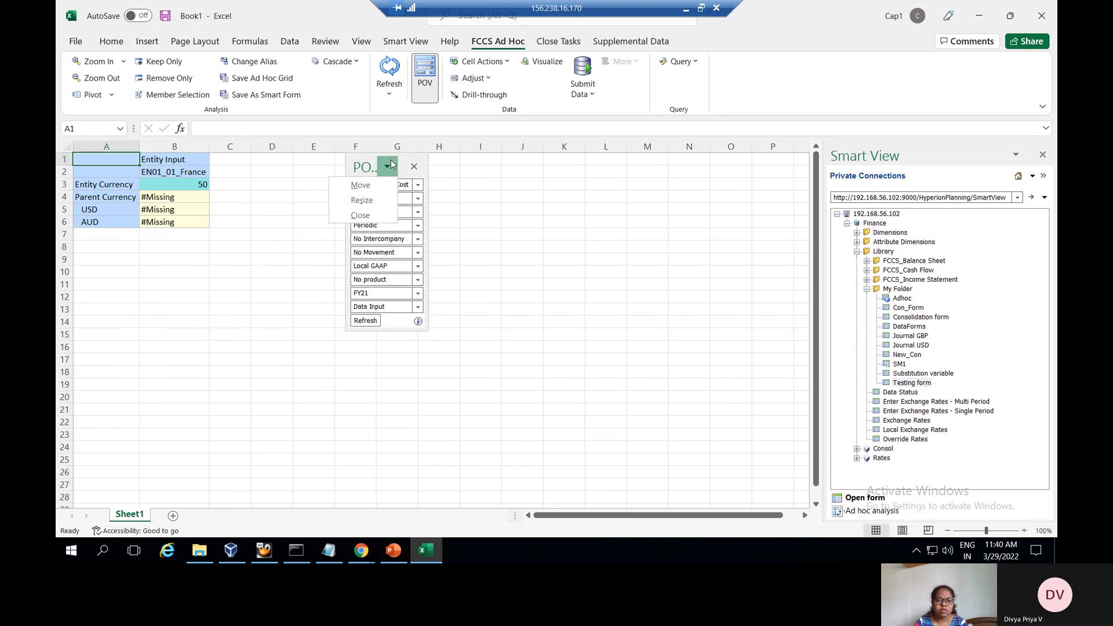
pyautogui.click(362, 181)
pyautogui.click(617, 191)
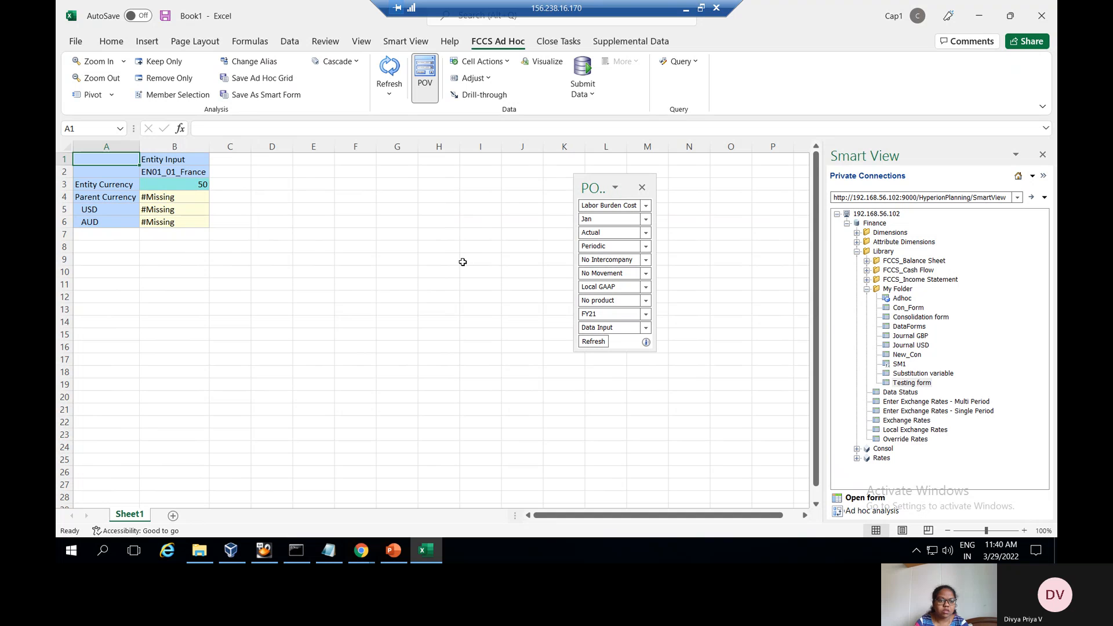
pyautogui.click(220, 174)
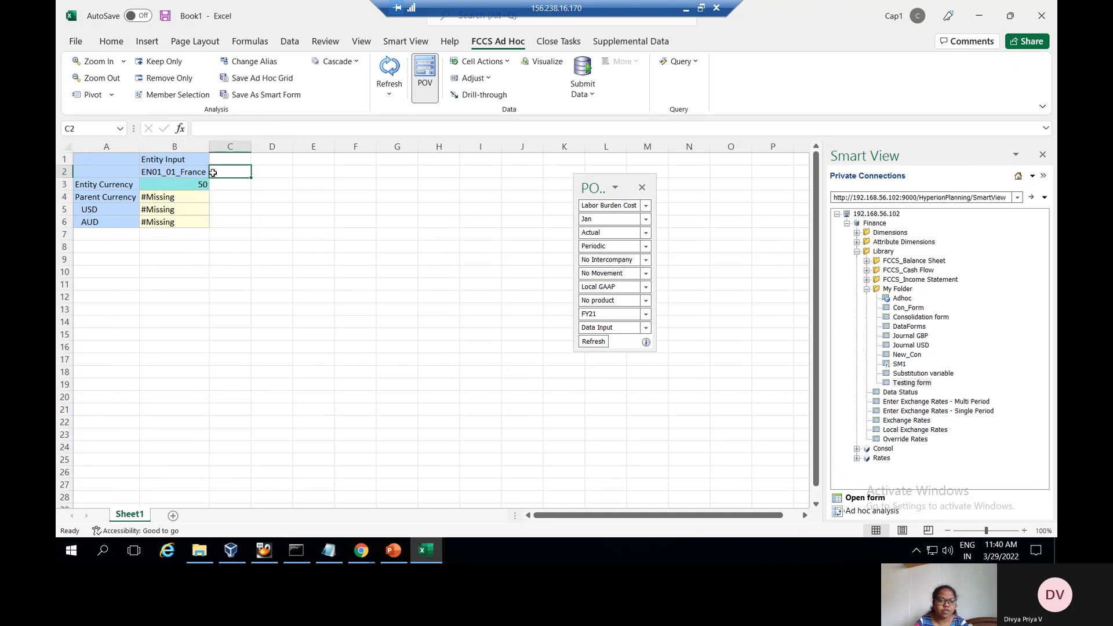
pyautogui.write('&ent')
pyautogui.press('Return')
pyautogui.click(391, 66)
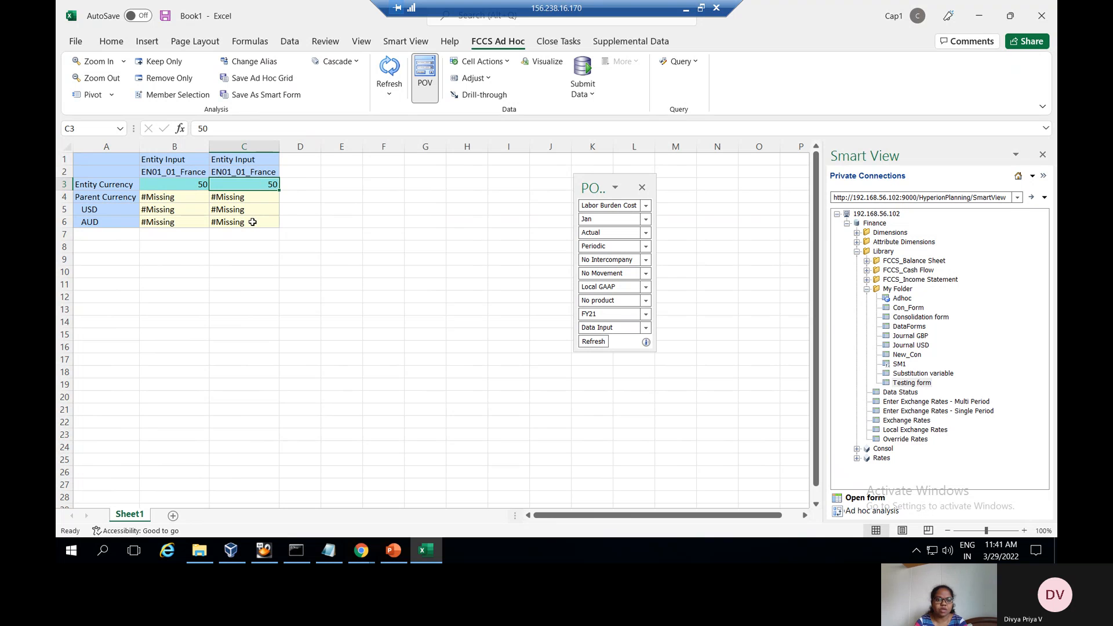
pyautogui.click(398, 555)
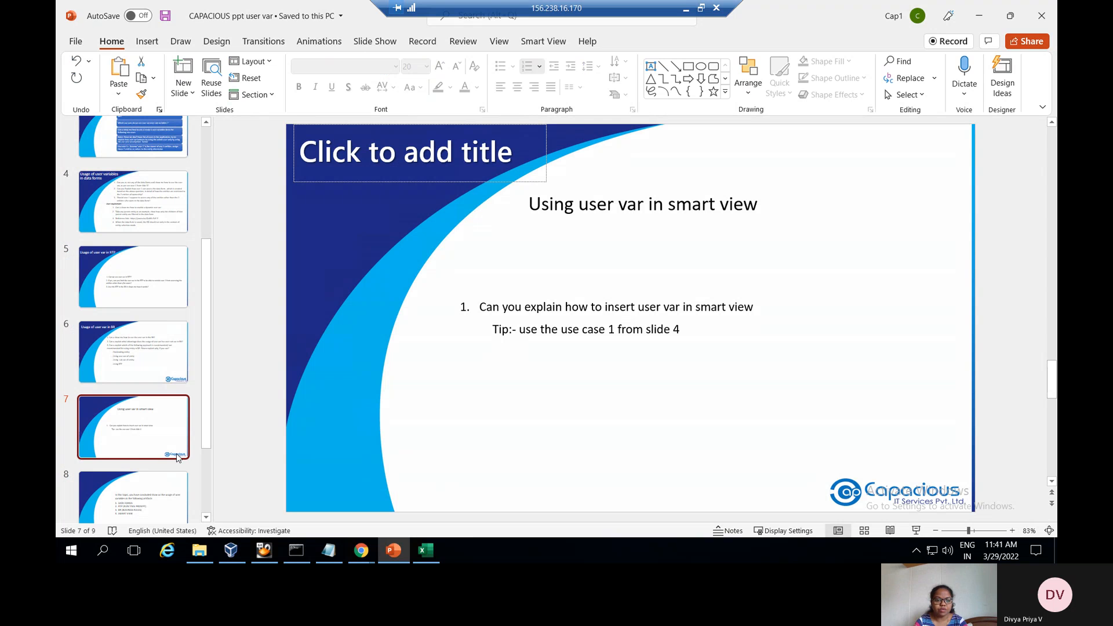